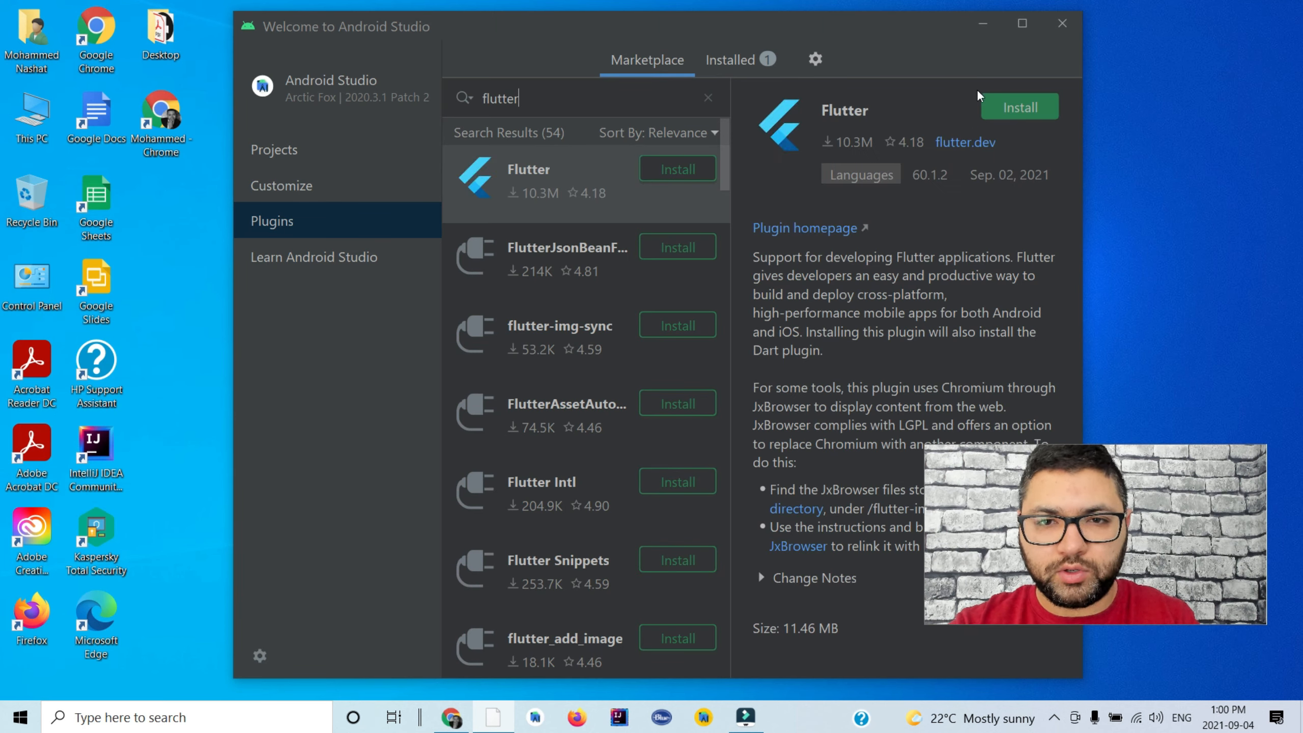
Step: Install the Flutter plugin together with its required Dart plugin, and find Dart in the plugin marketplace
left_click(996, 109)
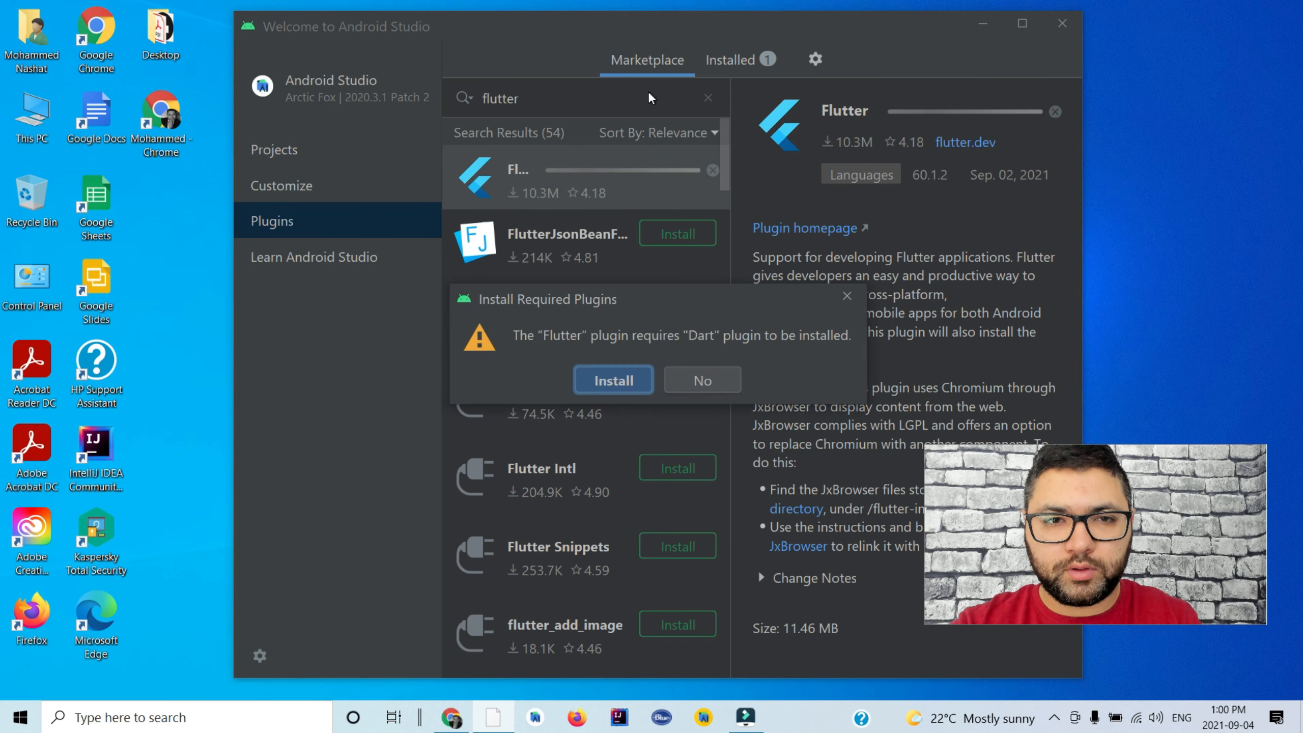
left_click(603, 379)
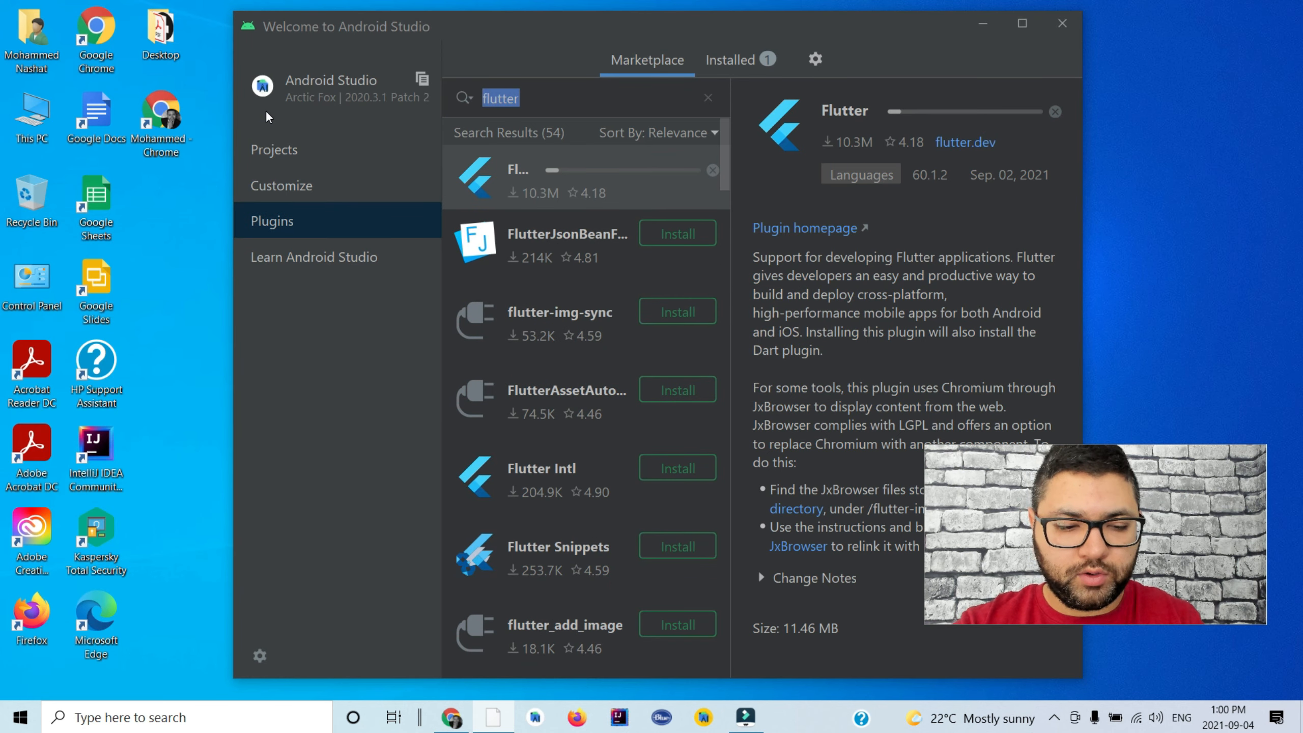
type("dart")
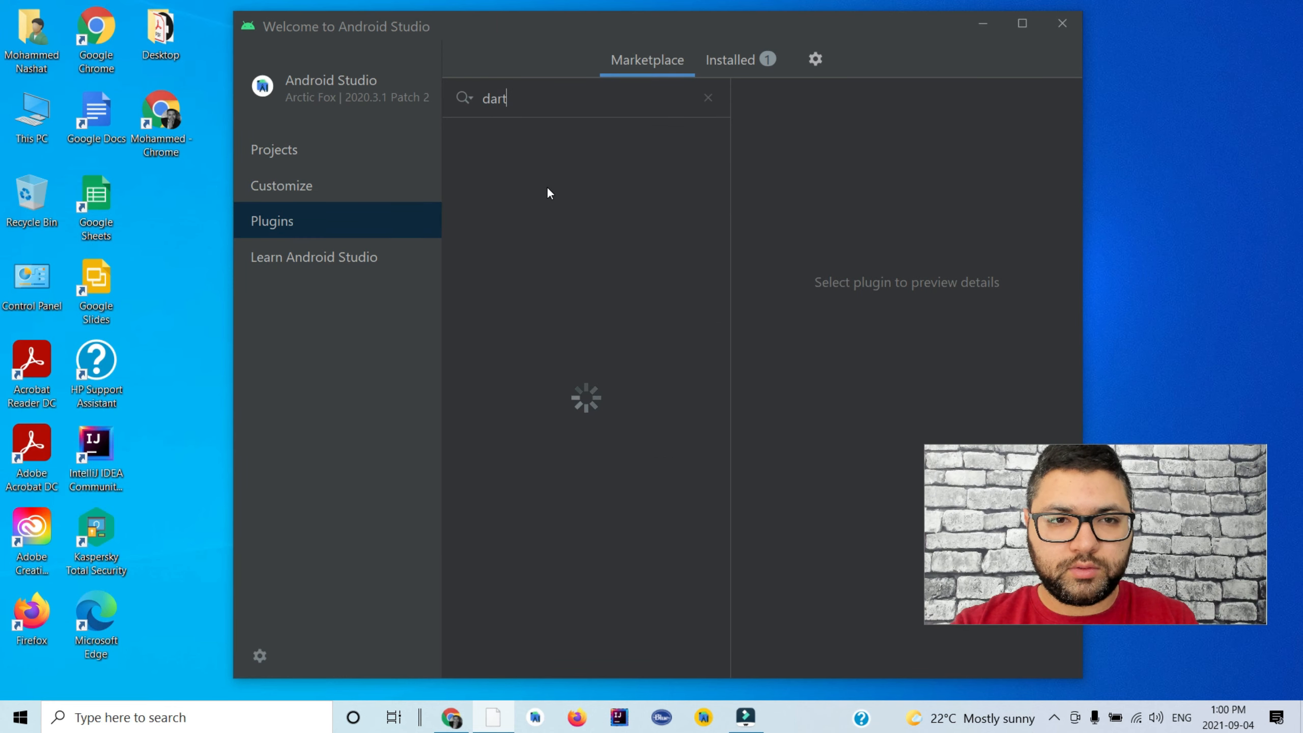
left_click(676, 174)
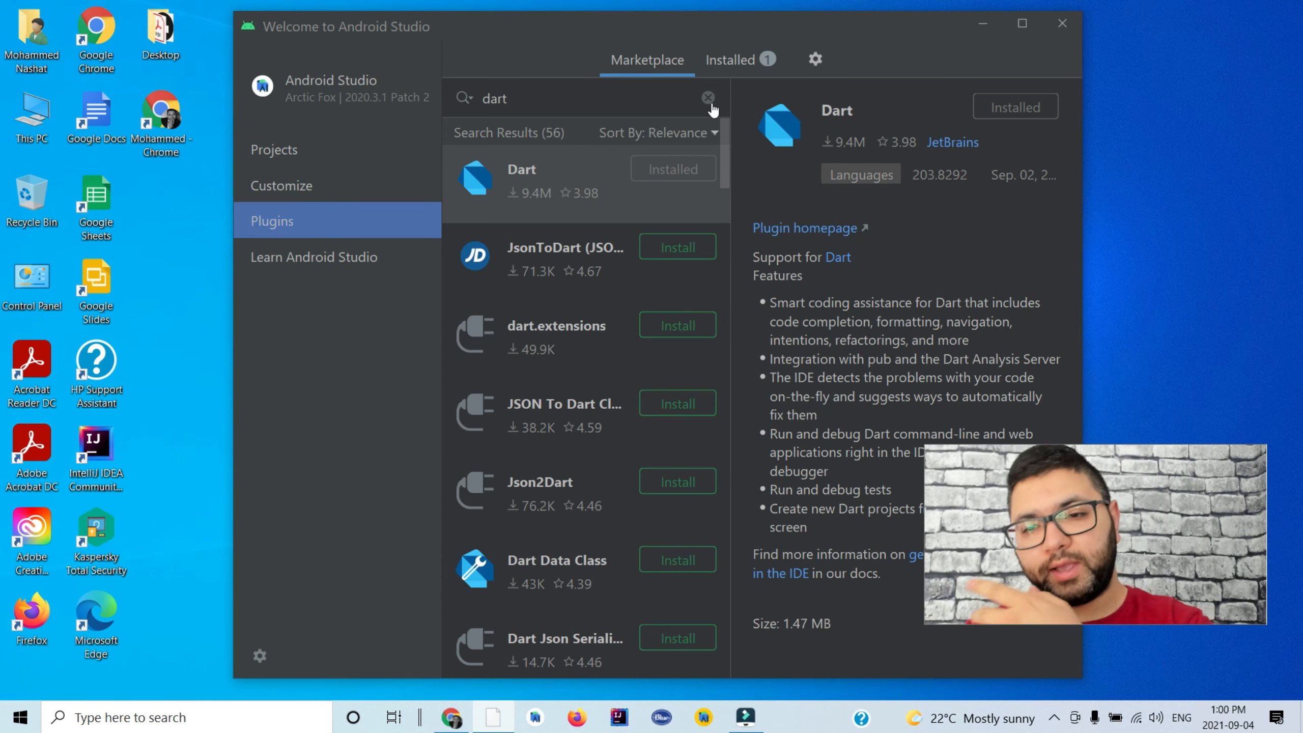
Step: Clear the plugin search and restart the IDE to activate the newly installed Flutter plugin
left_click(708, 99)
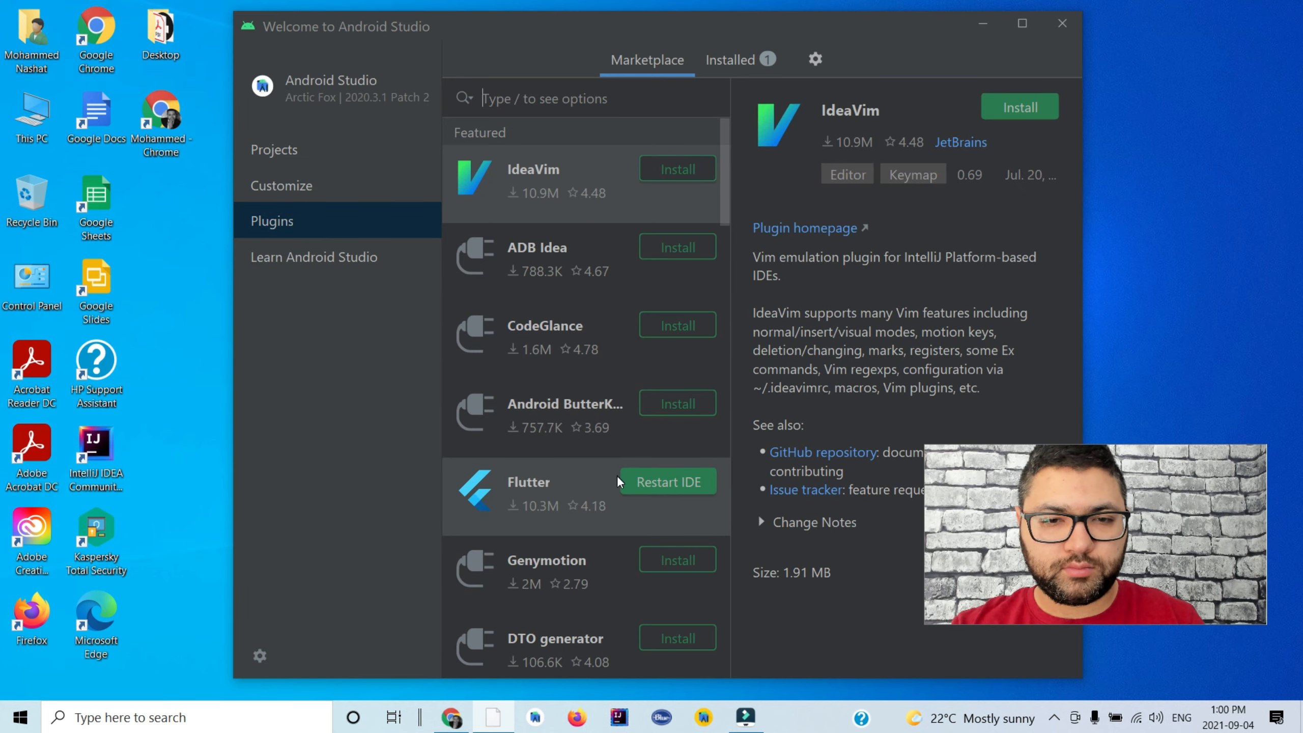
left_click(646, 482)
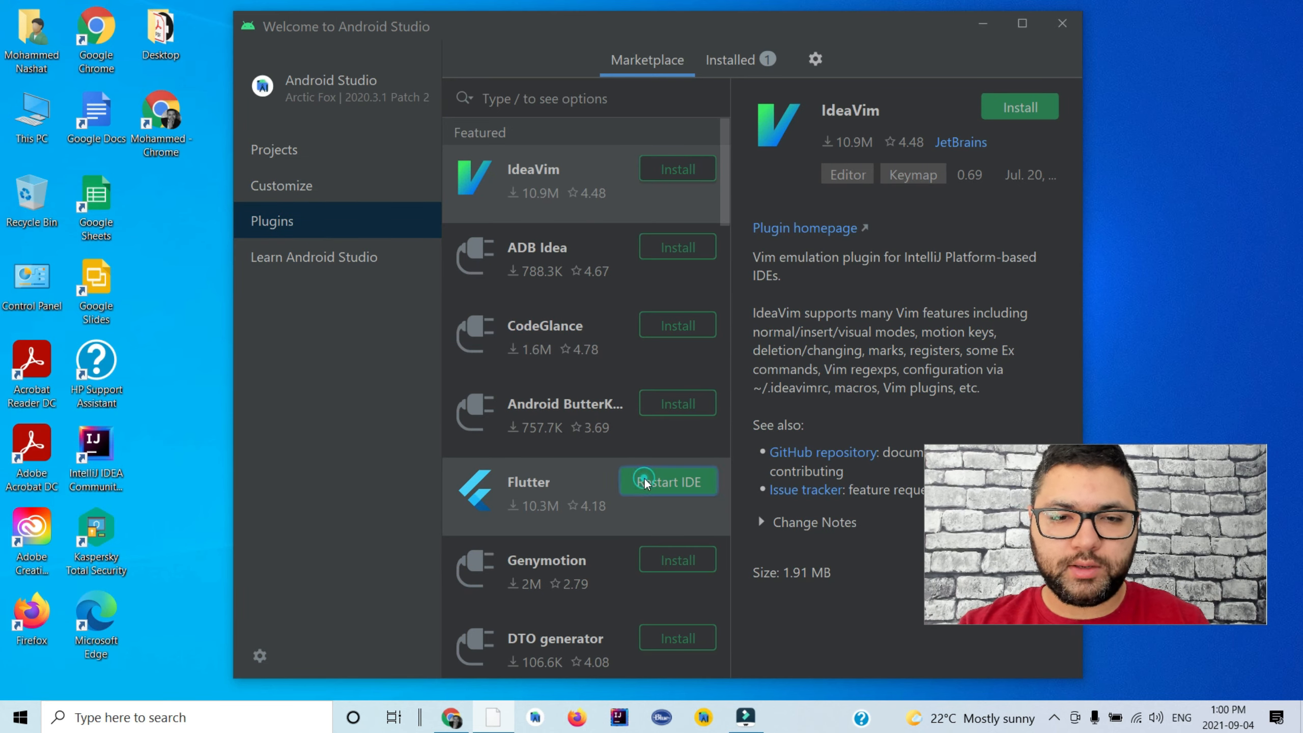
left_click(607, 382)
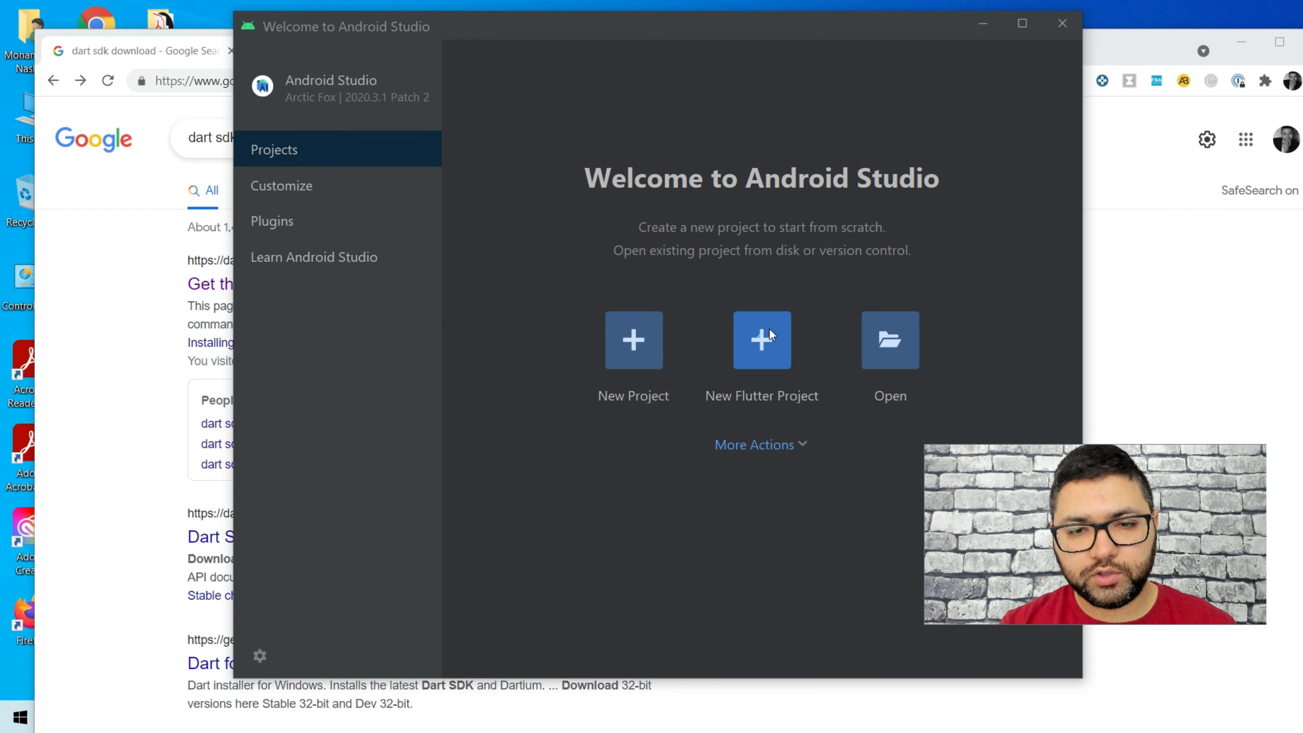
Step: Start a new Flutter project and check the SDK path settings of the Dart and Flutter project types, leaving Flutter selected
left_click(744, 347)
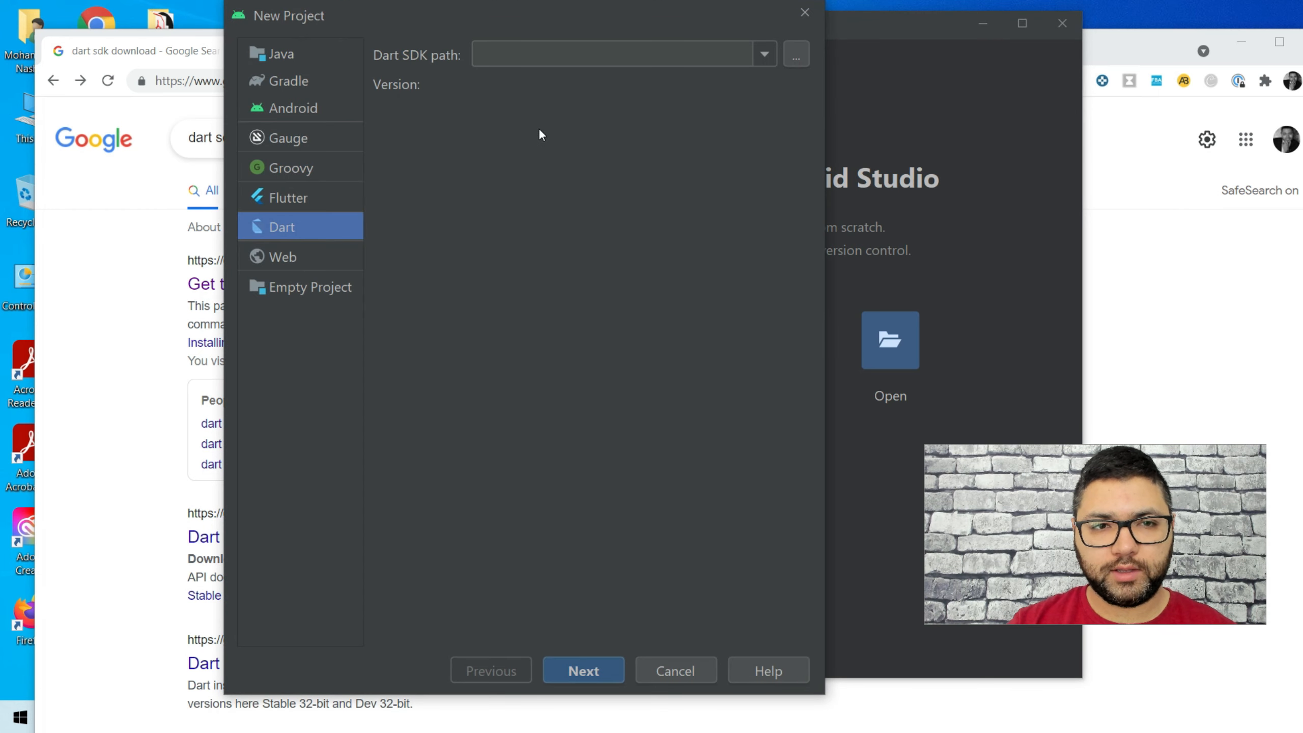
left_click(290, 199)
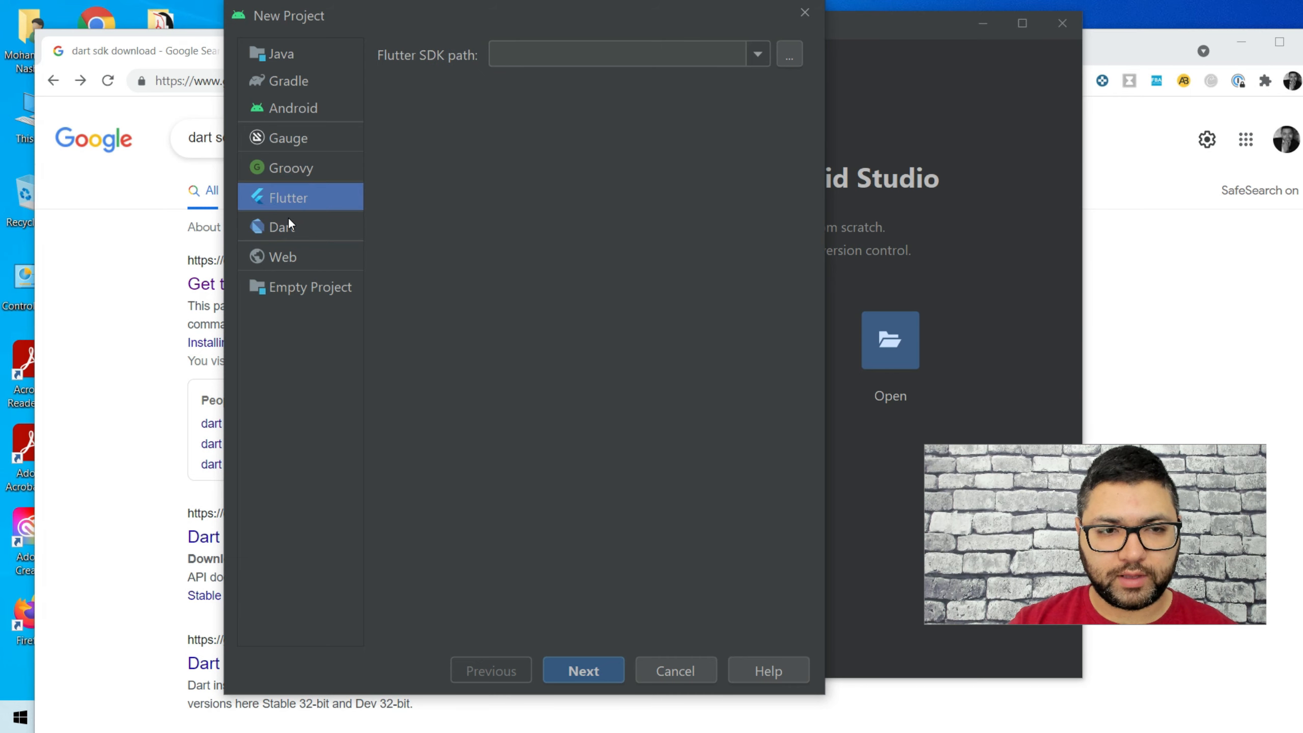
left_click(288, 218)
left_click(313, 198)
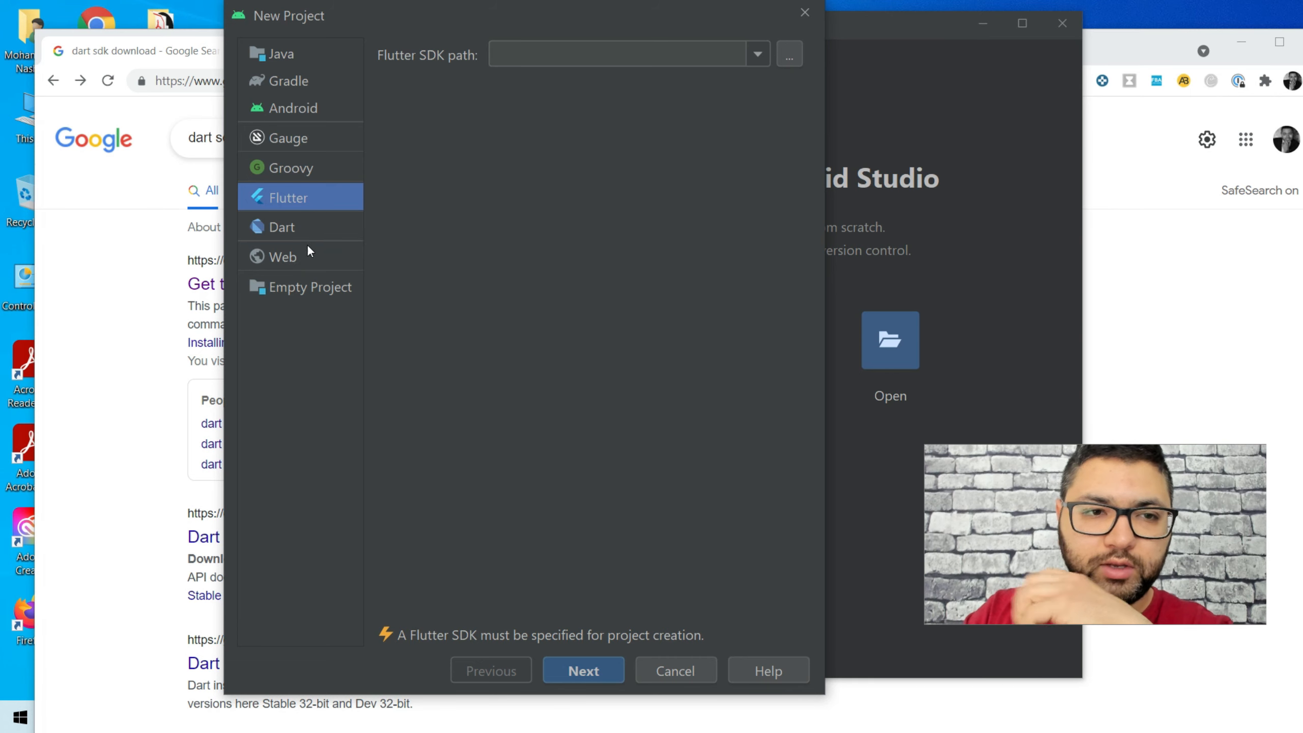
Step: Switch to Chrome, open the "Get the Dart SDK" search result and follow its link for downloading the SDK as a zip file
left_click(172, 61)
left_click_drag(319, 140, 161, 134)
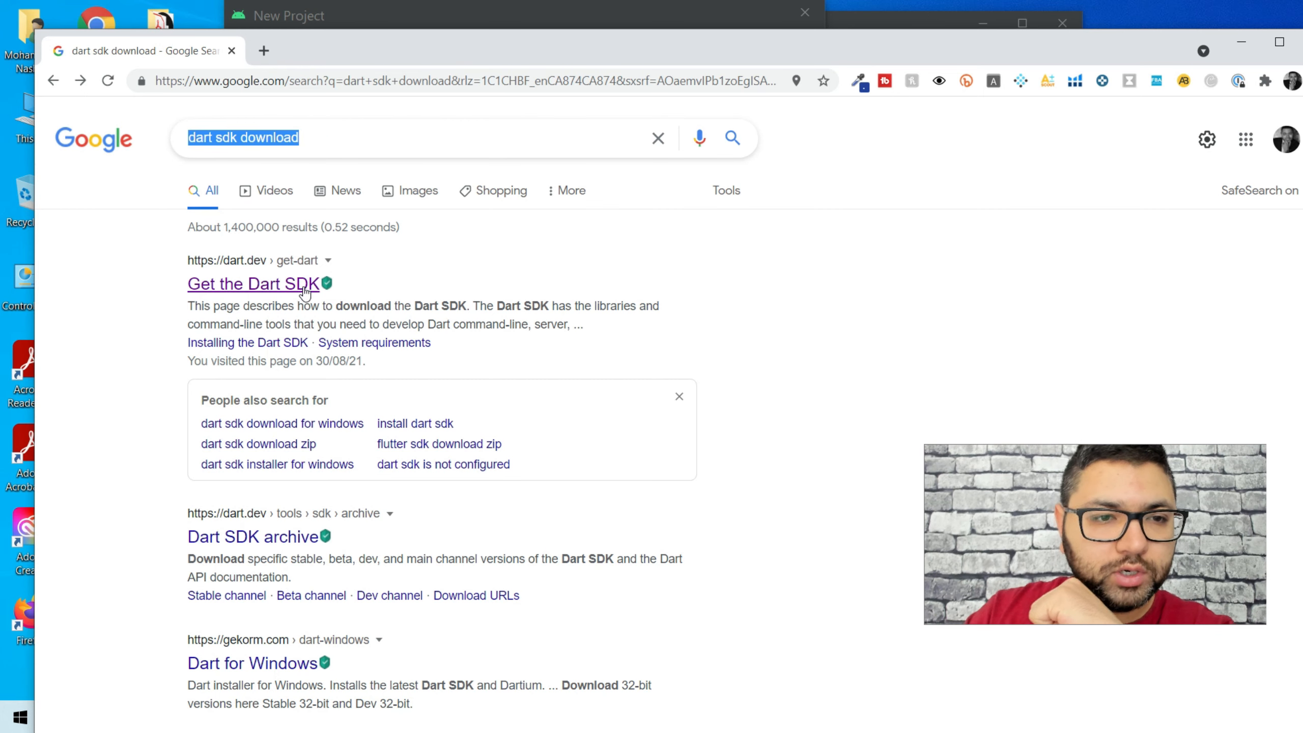
left_click(257, 291)
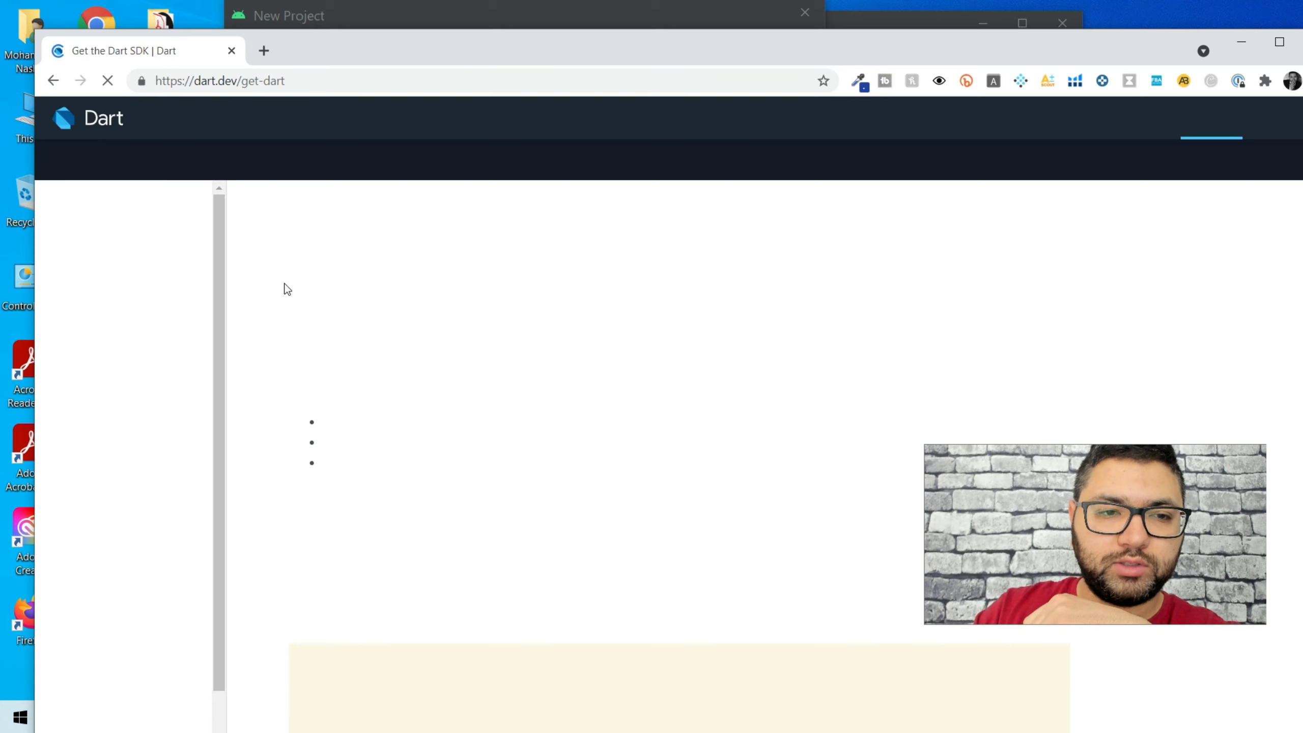
scroll(622, 496, "down", 8)
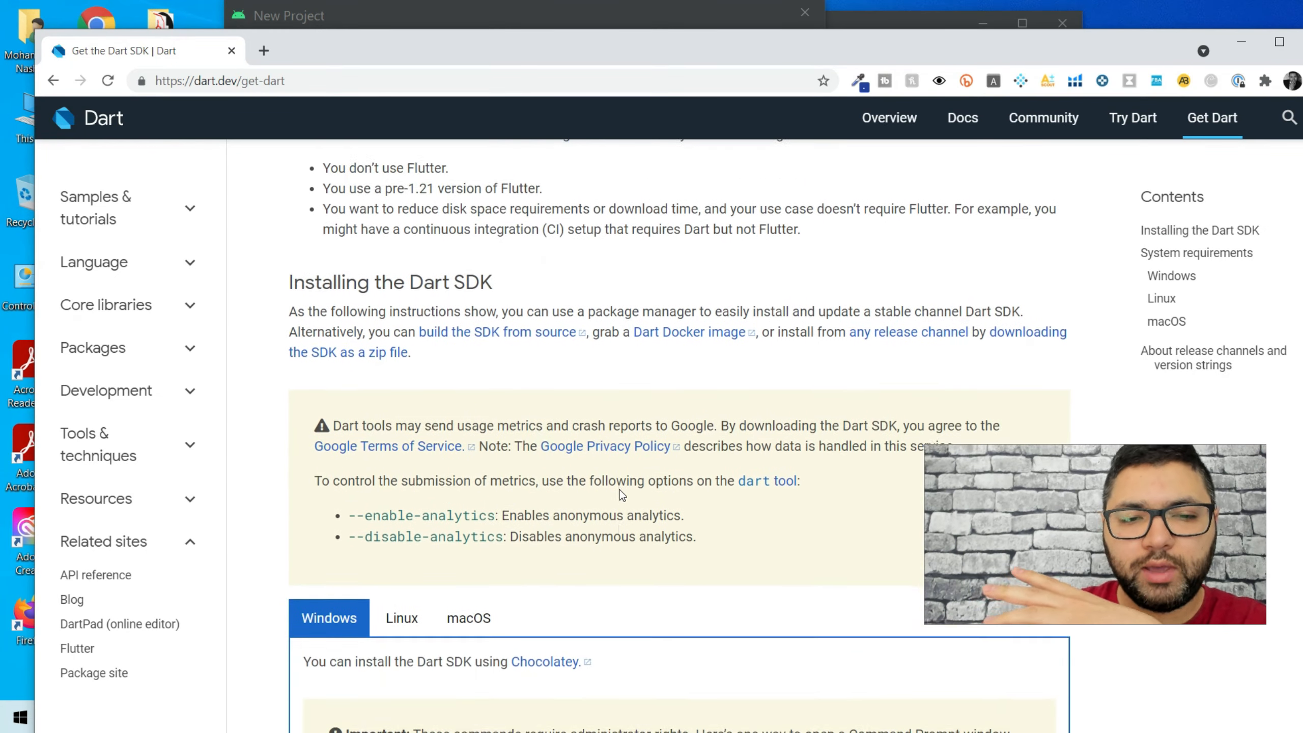
scroll(622, 495, "down", 5)
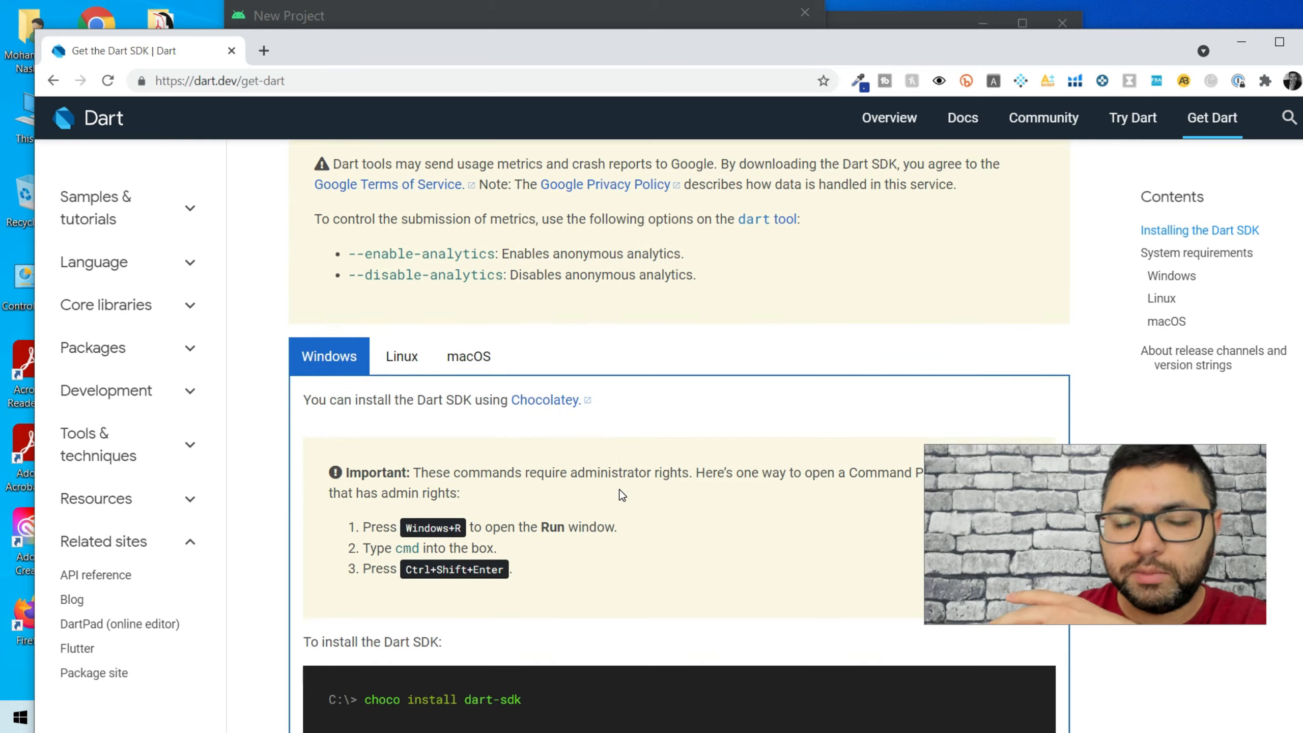
scroll(621, 494, "down", 12)
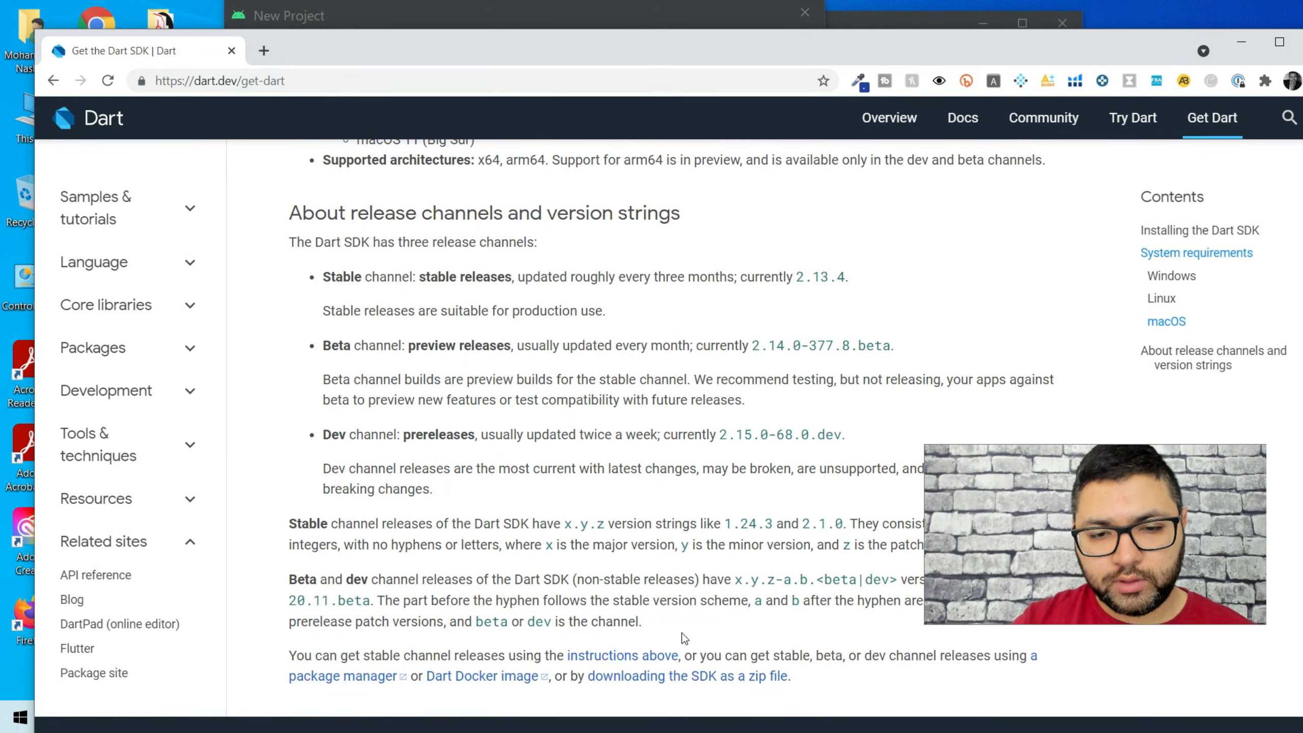
left_click(655, 677)
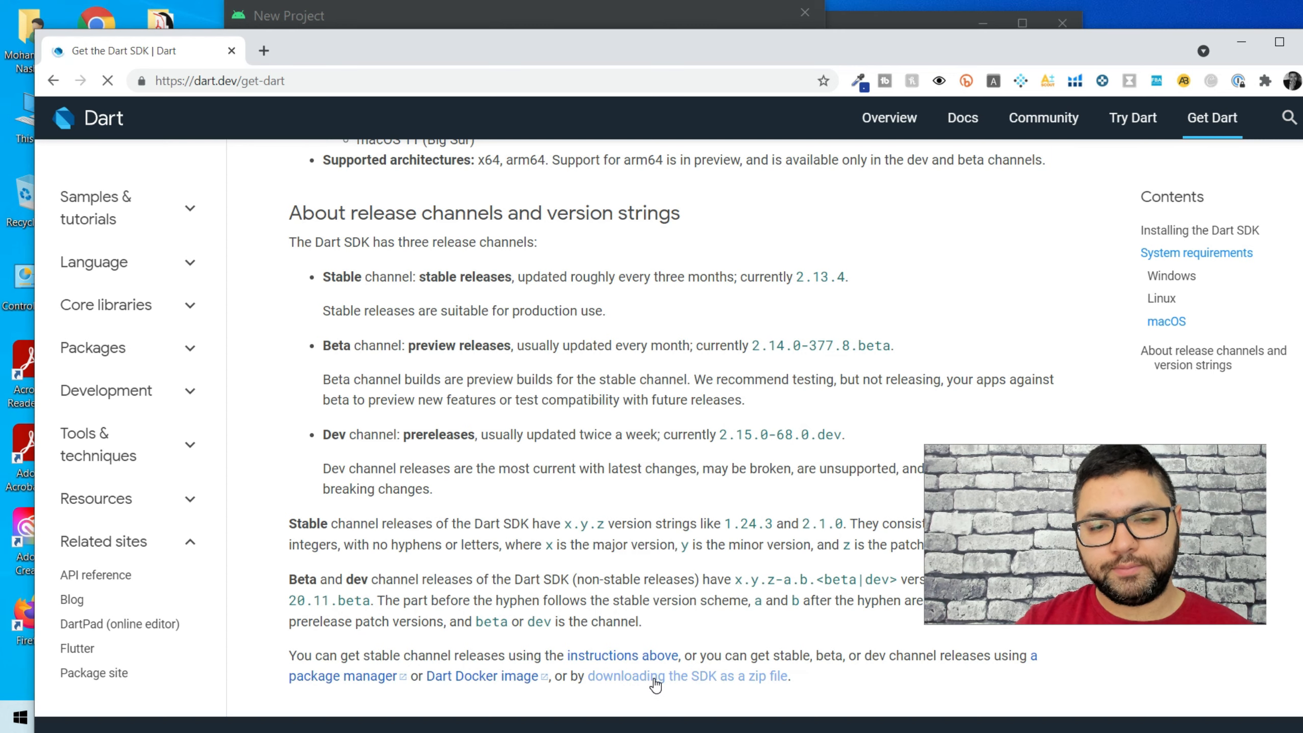
Step: Download the stable channel Dart SDK 2.13.4 for Windows x64 and save dartsdk-windows-x64-release.zip in Downloads
scroll(478, 517, "down", 1)
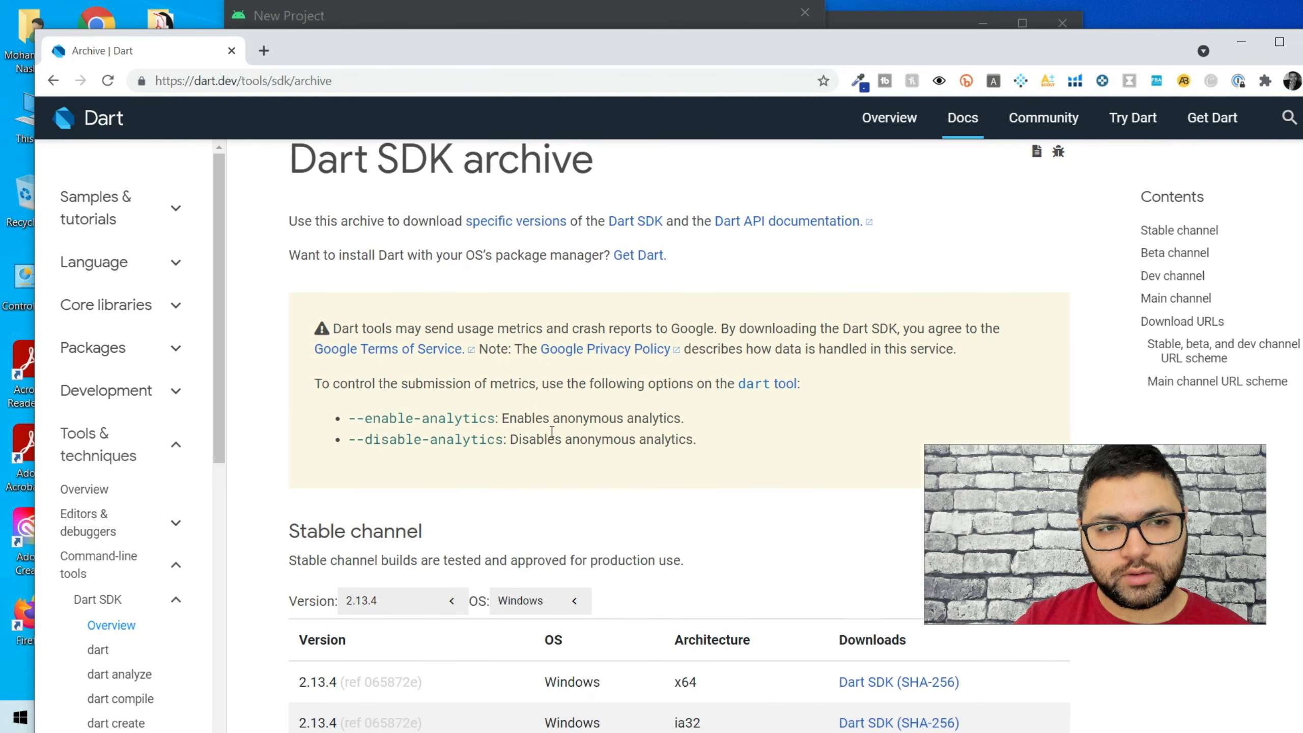
scroll(551, 431, "down", 5)
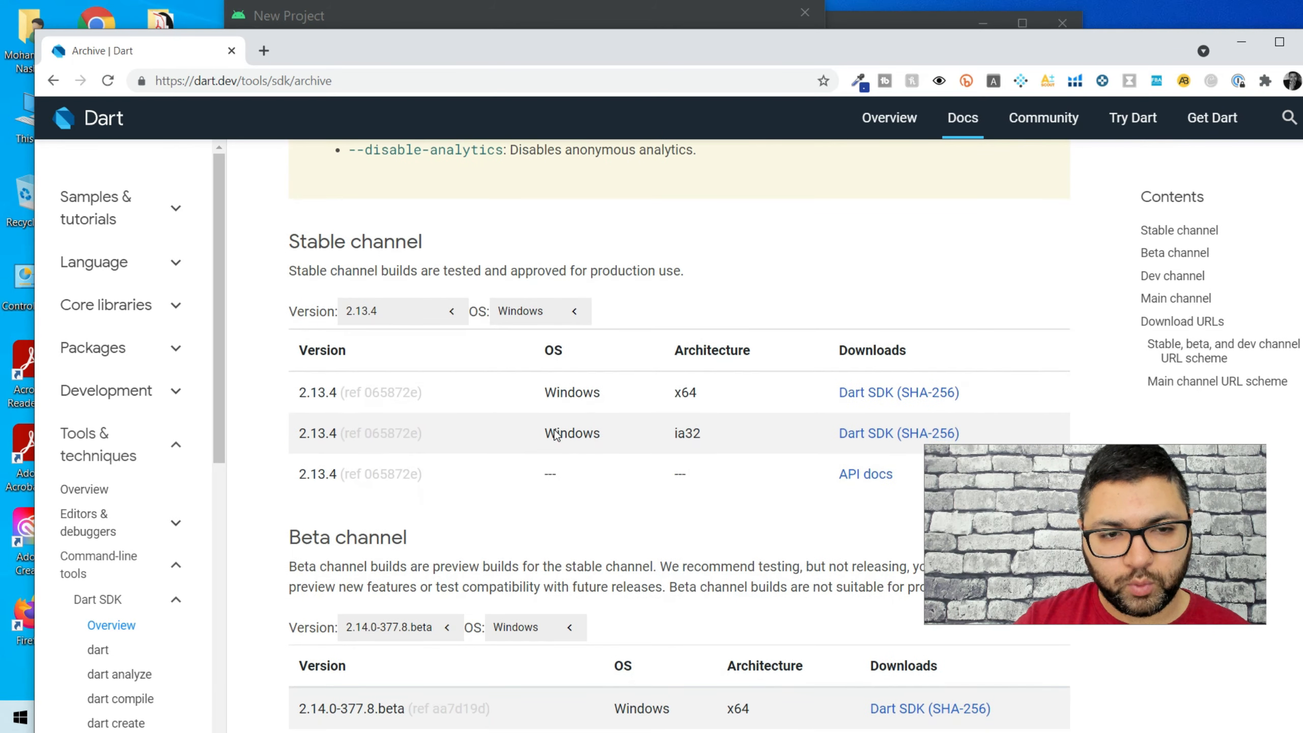
scroll(554, 430, "down", 1)
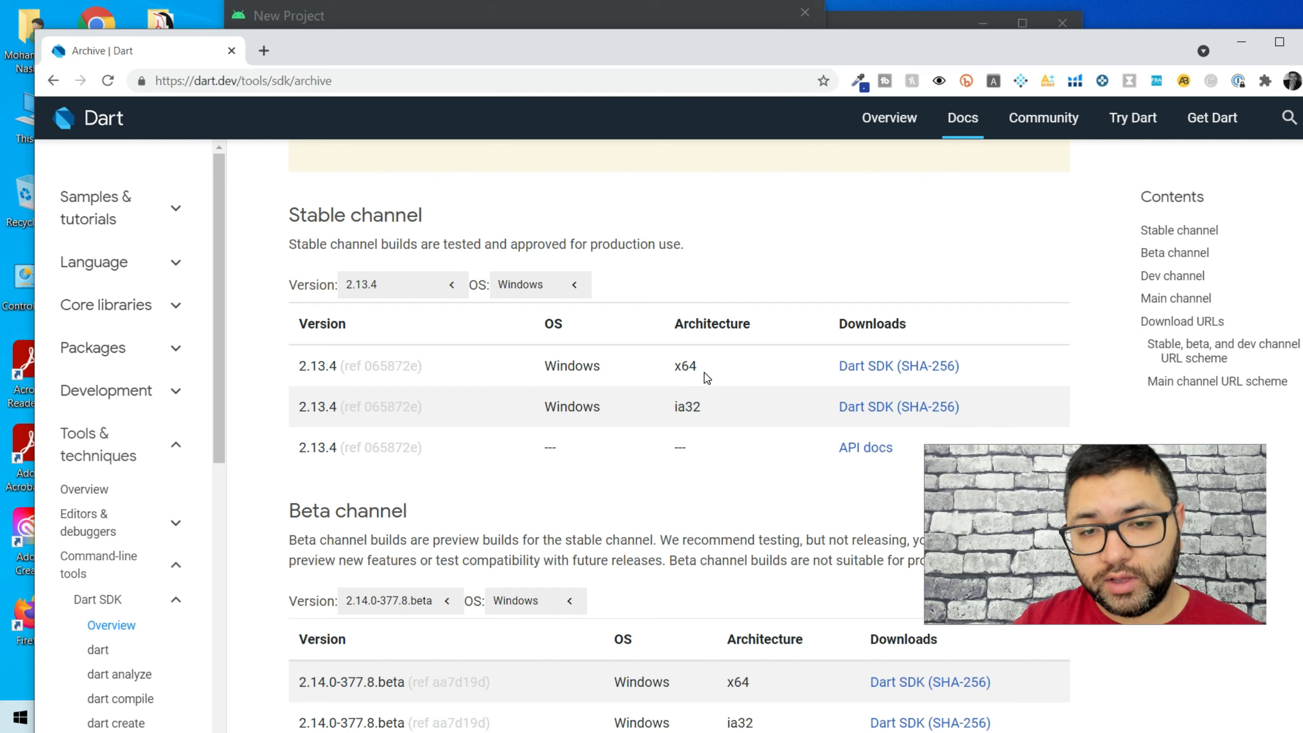
left_click(856, 374)
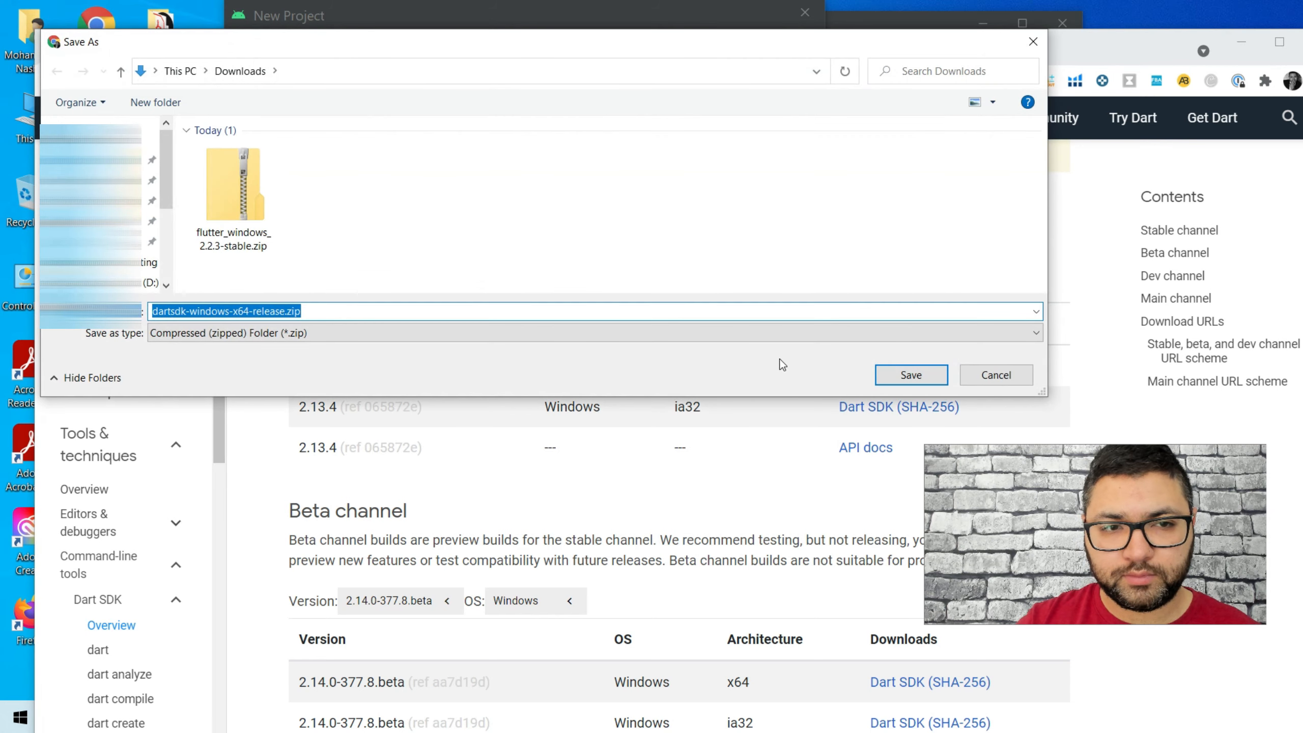
left_click(878, 374)
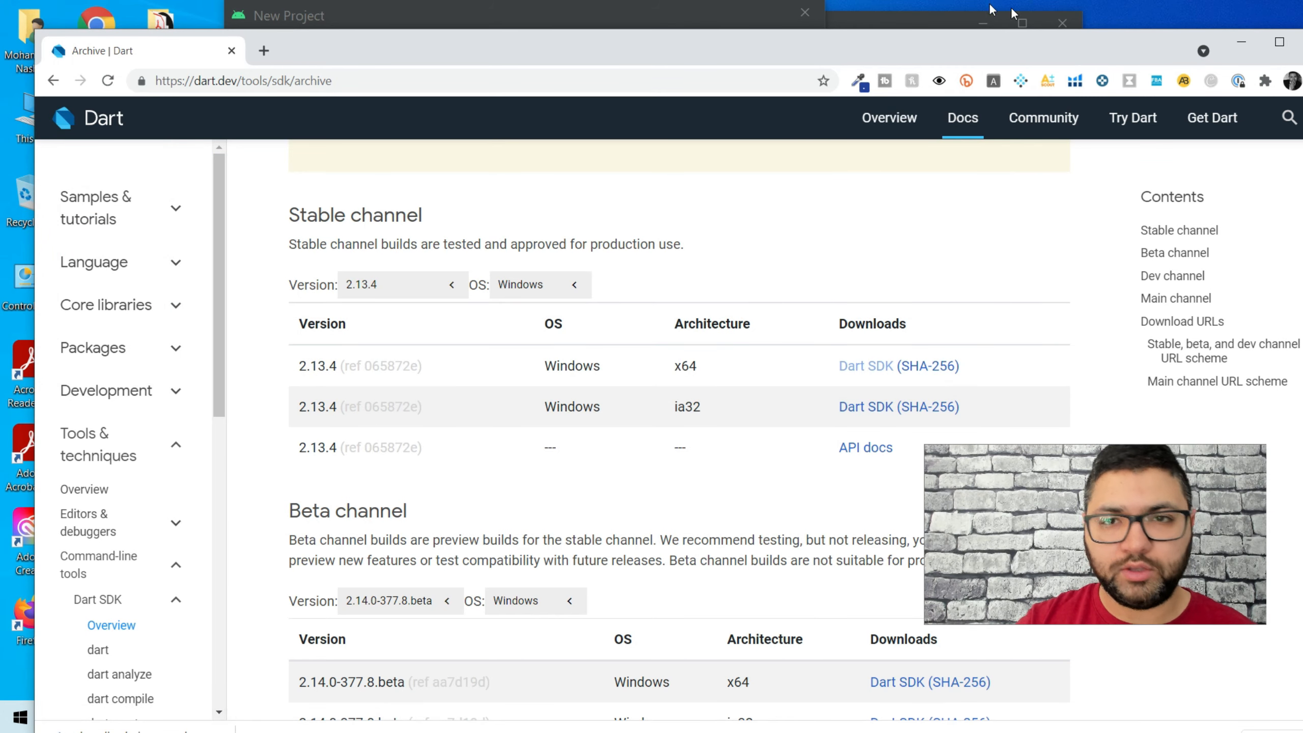
Step: Maximize the browser window, open the downloaded Dart SDK zip and extract all its contents to C:\dev
double_click(1087, 42)
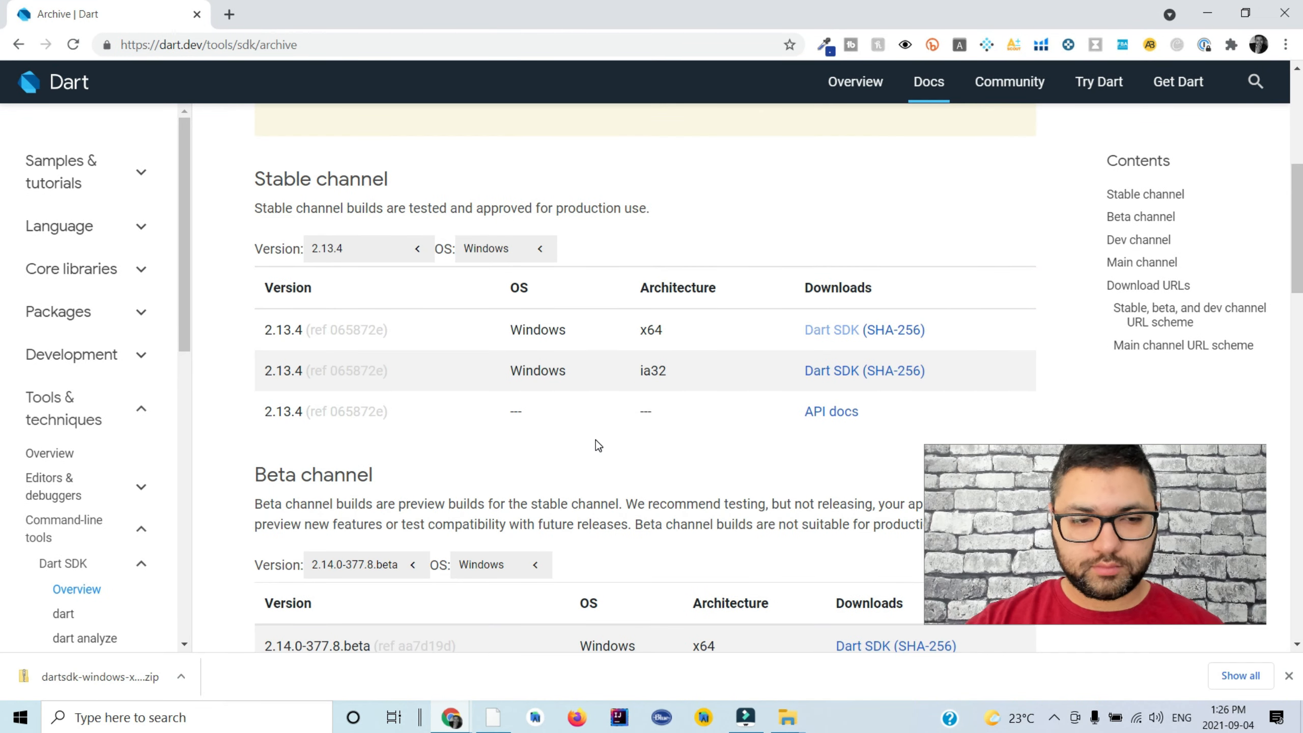
left_click(76, 685)
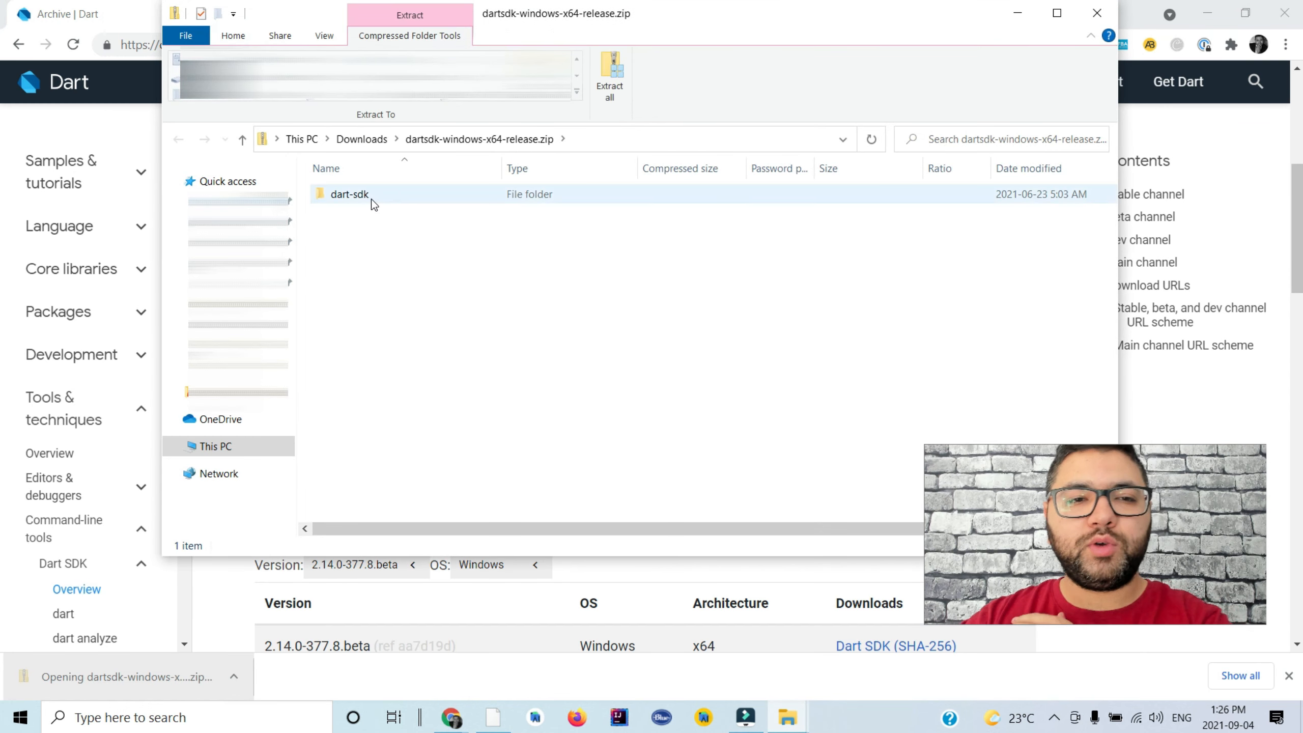
left_click(369, 195)
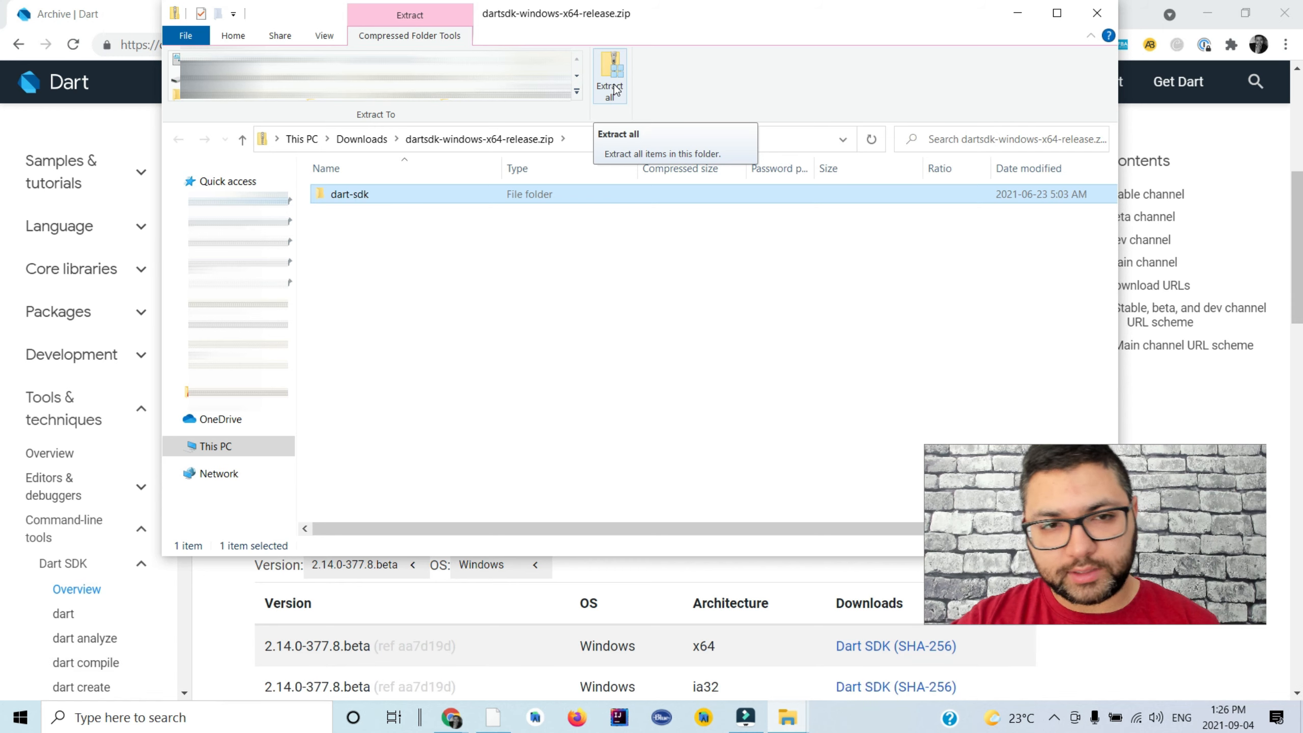
left_click(614, 90)
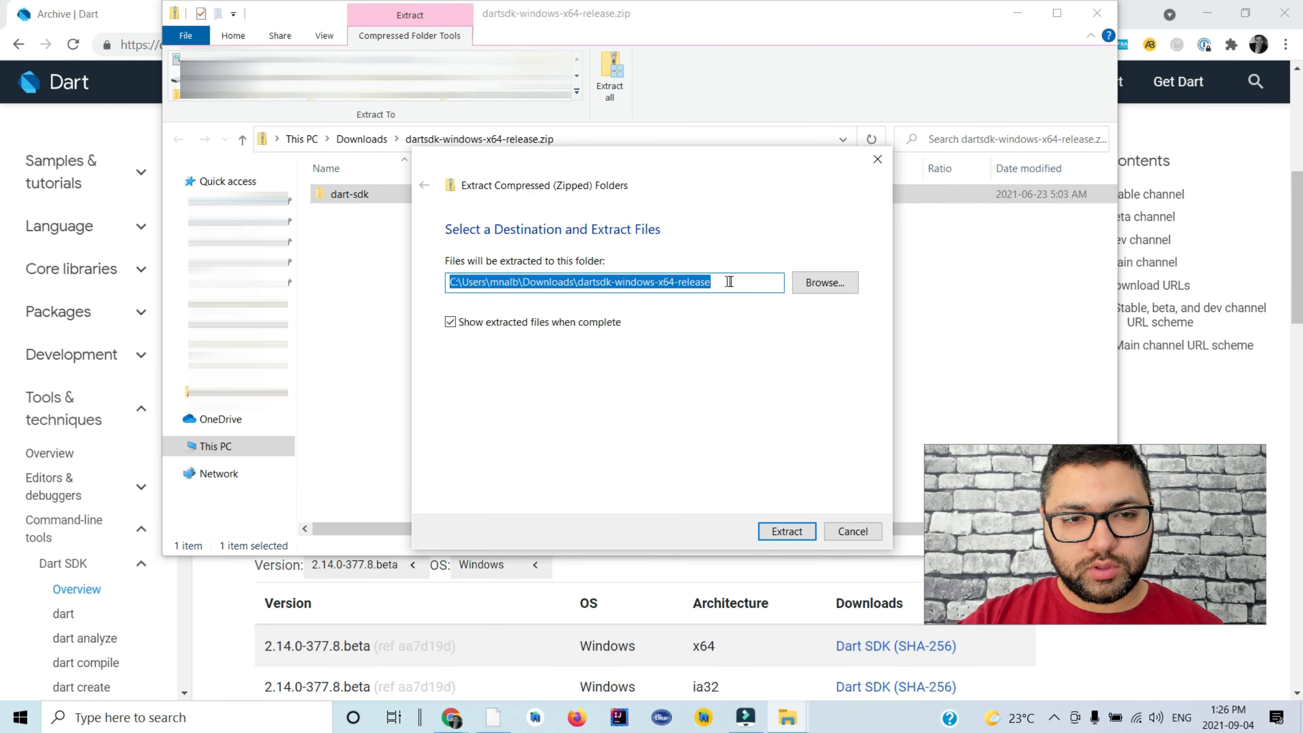
type("C")
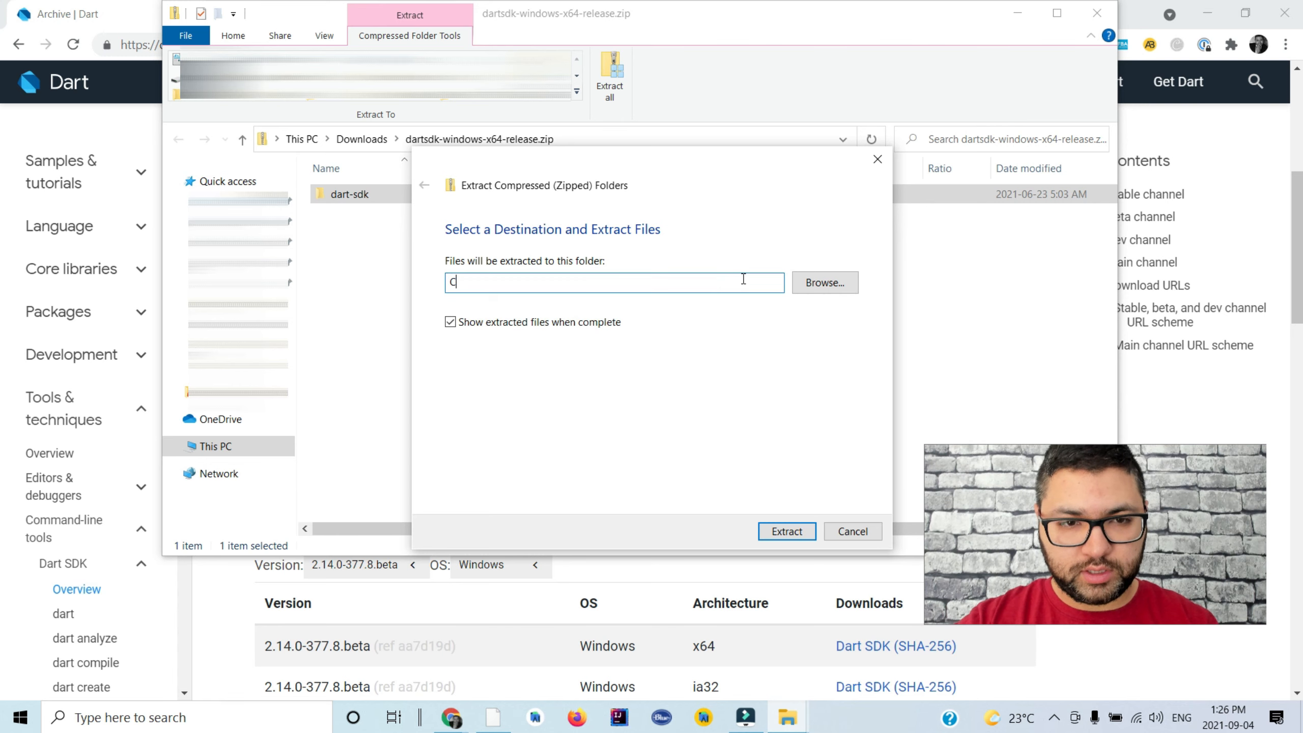
type(":")
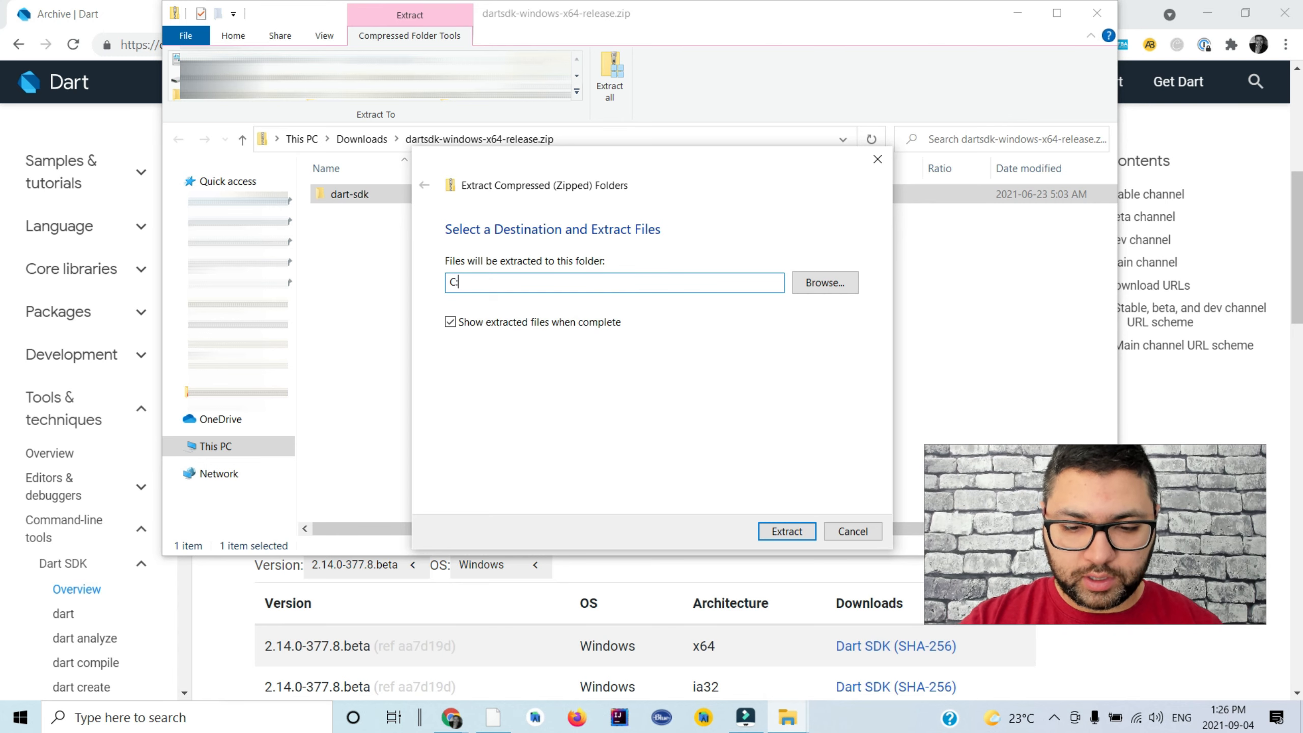
type("\\dev")
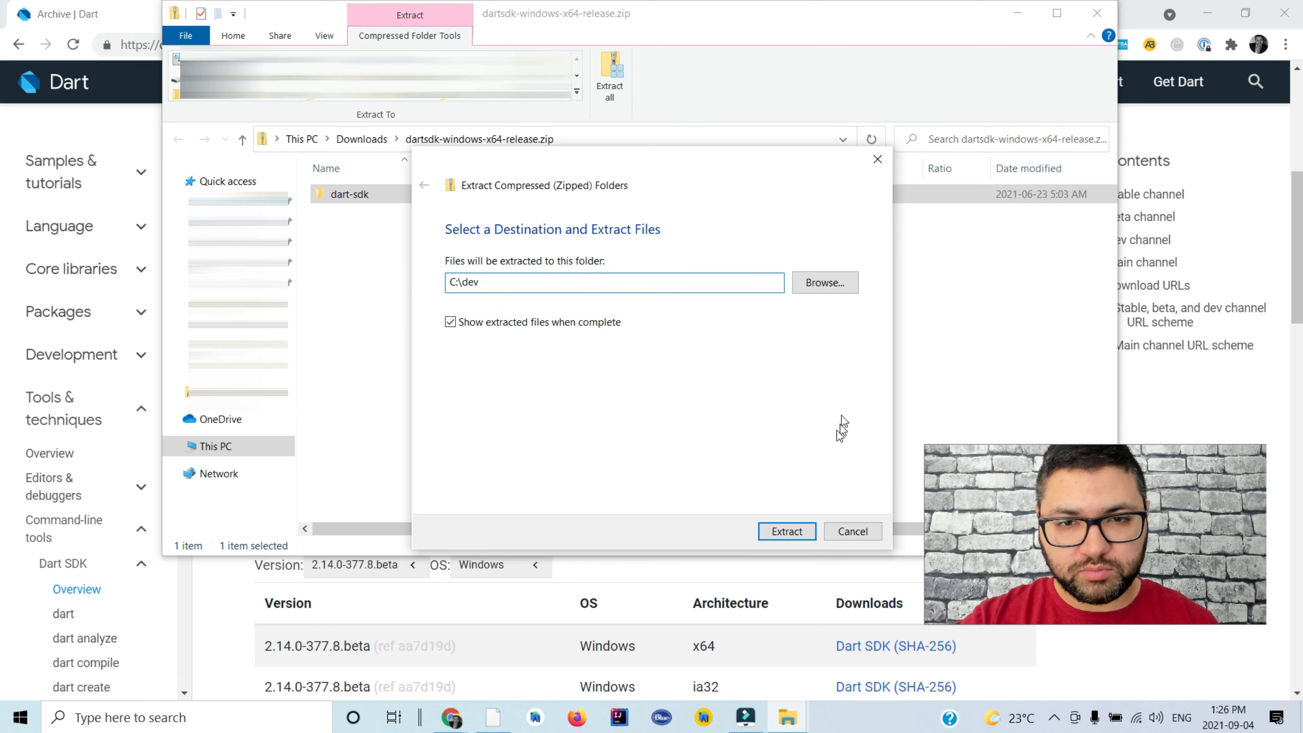
left_click(770, 534)
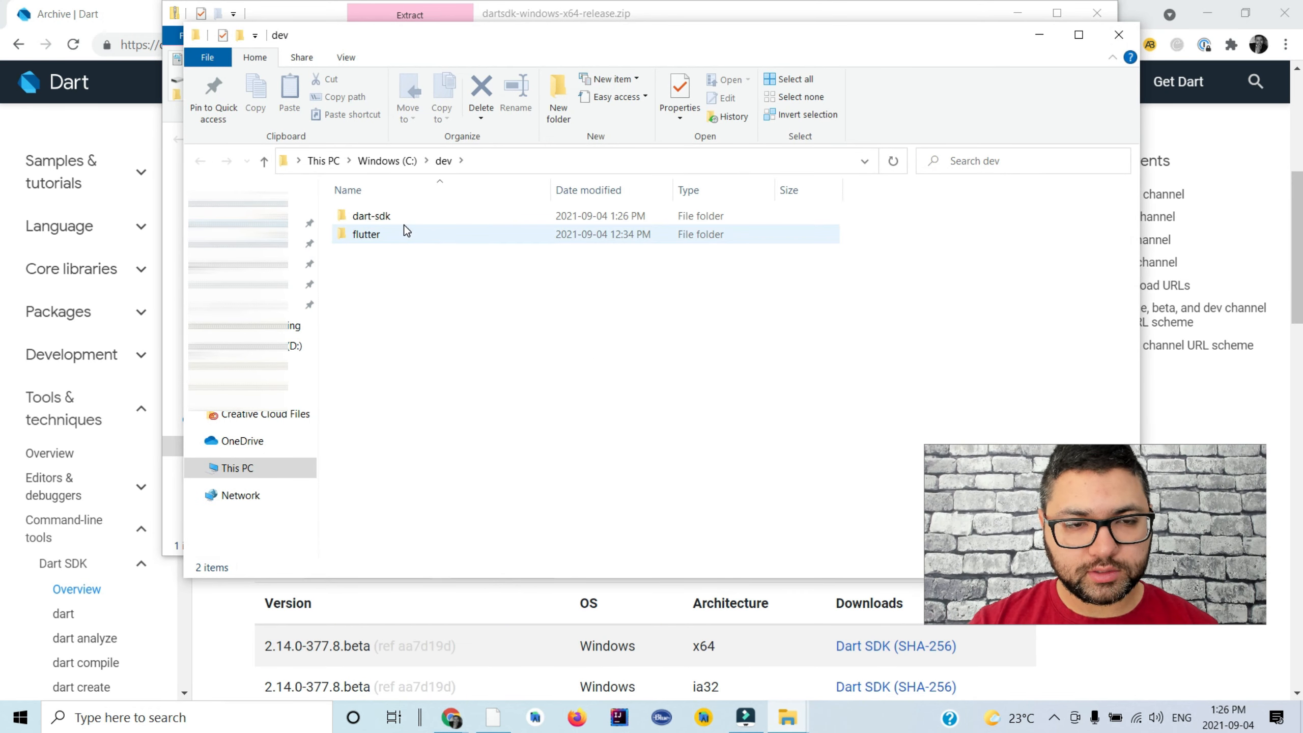
Step: Browse from This PC through the C: drive to the dev\dart-sdk\bin folder in File Explorer
left_click(387, 218)
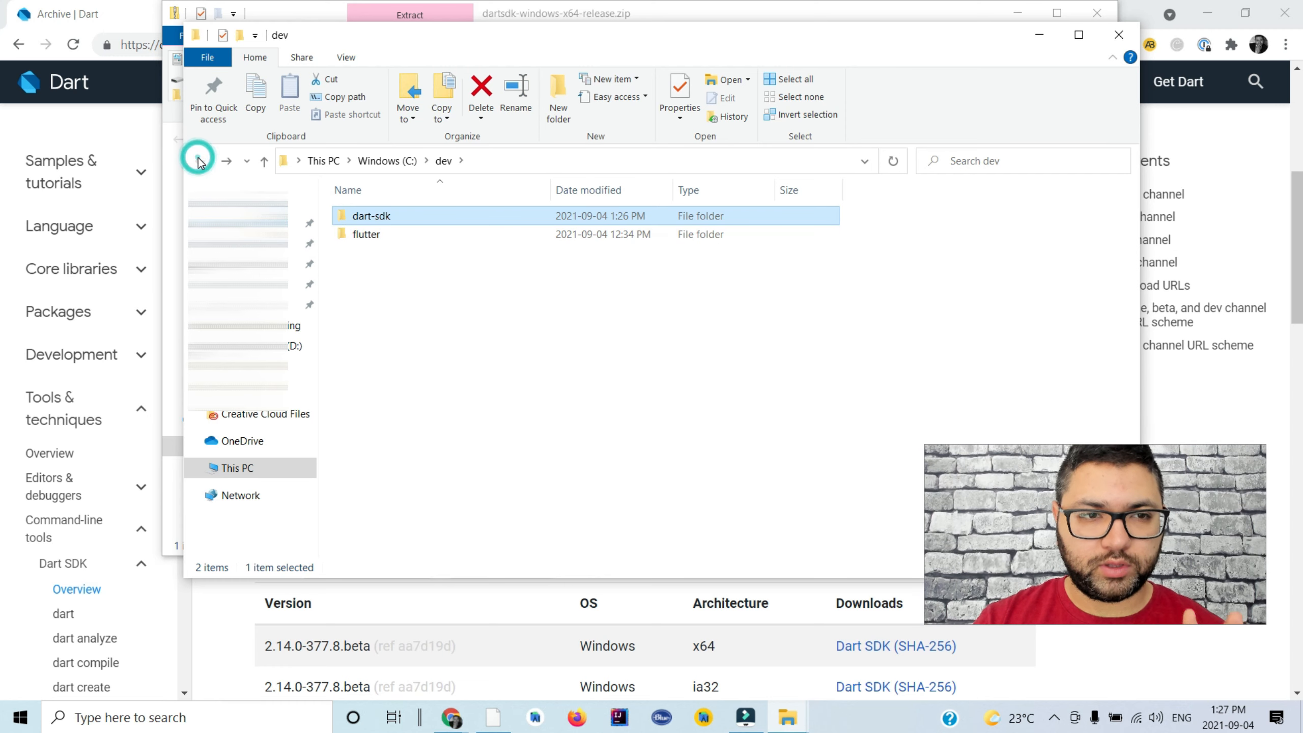
left_click(235, 469)
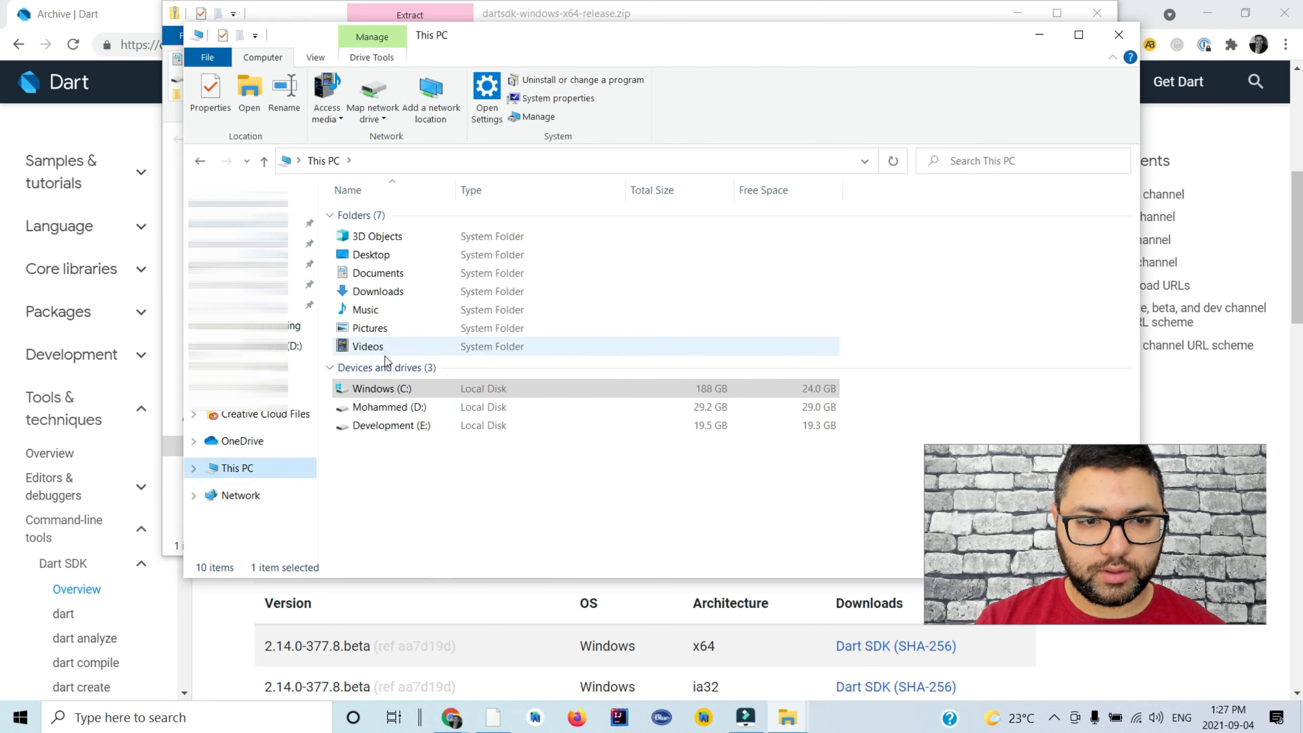
left_click(390, 391)
double_click(390, 391)
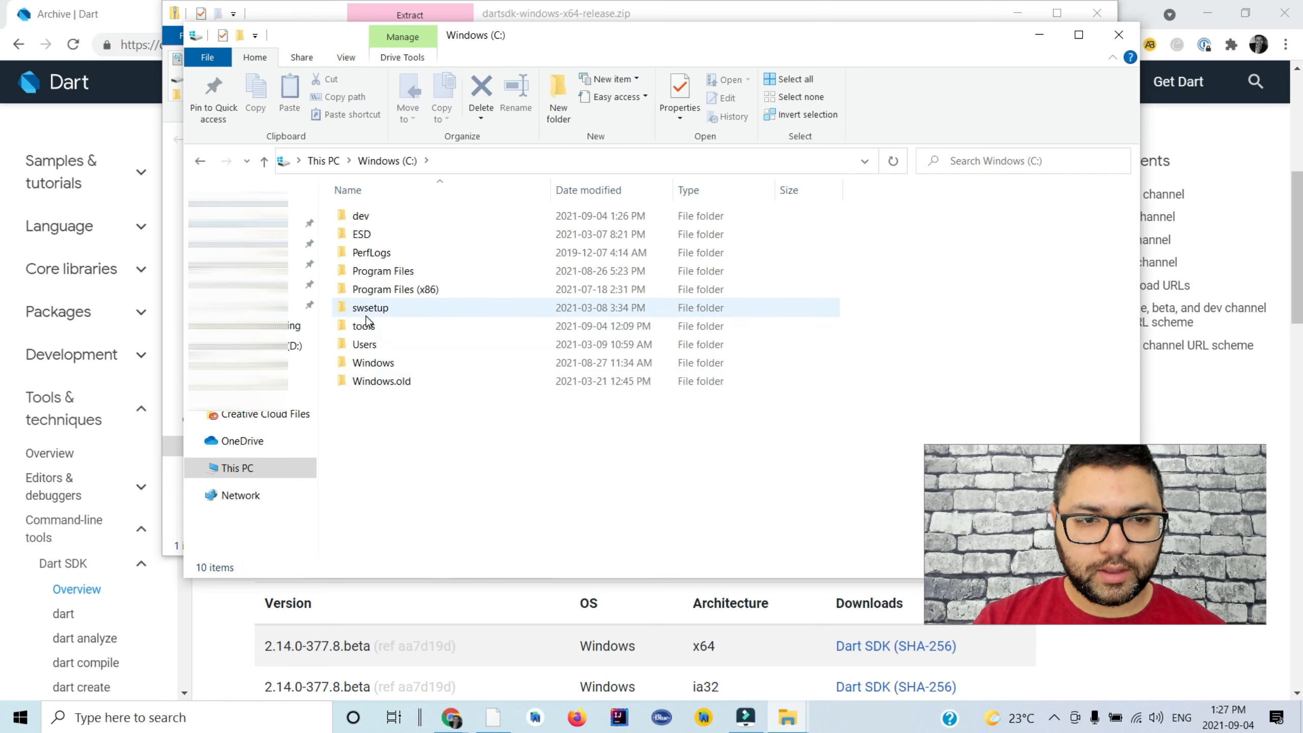
double_click(360, 217)
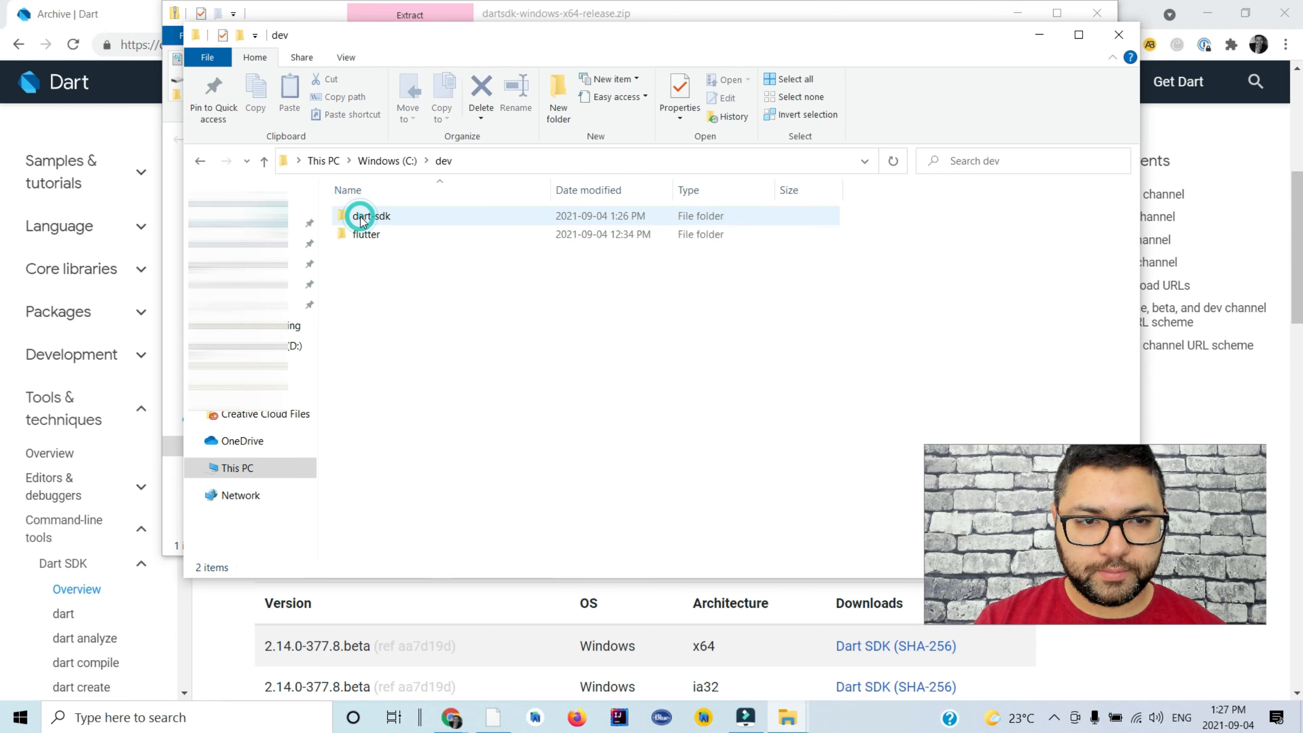
double_click(369, 218)
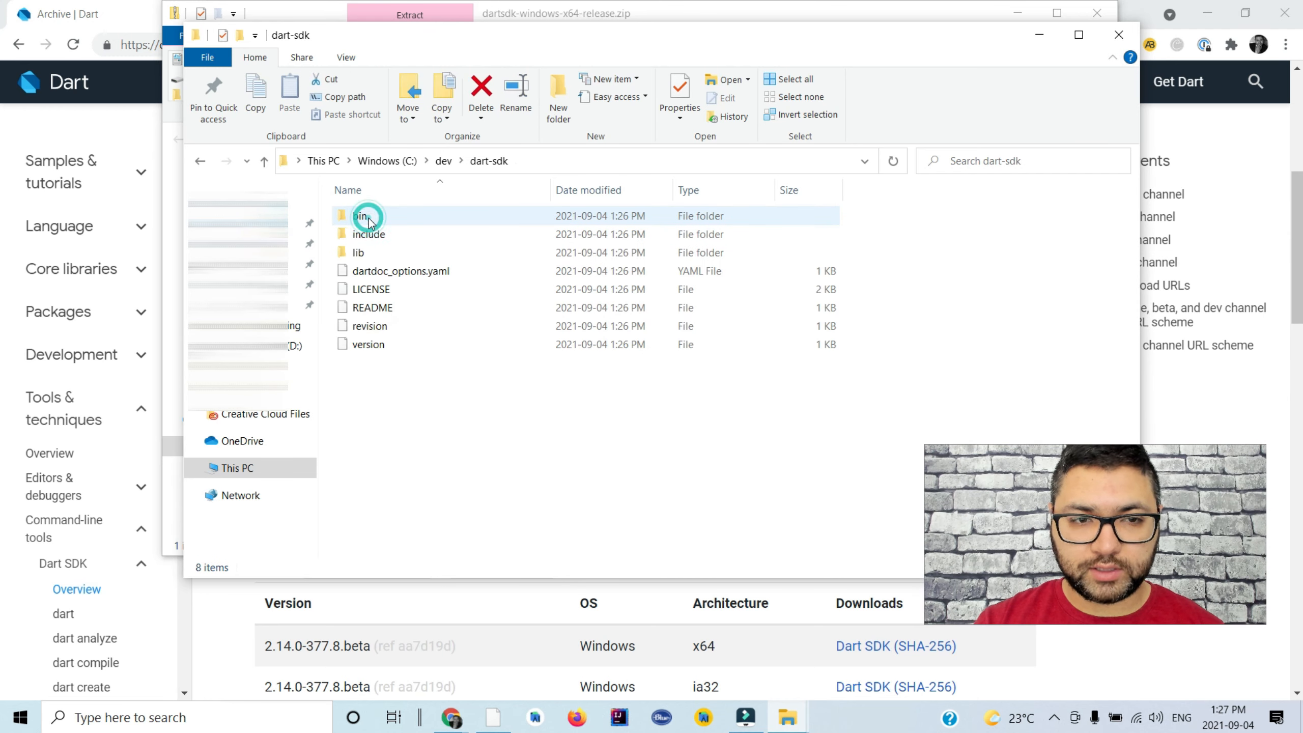
double_click(369, 217)
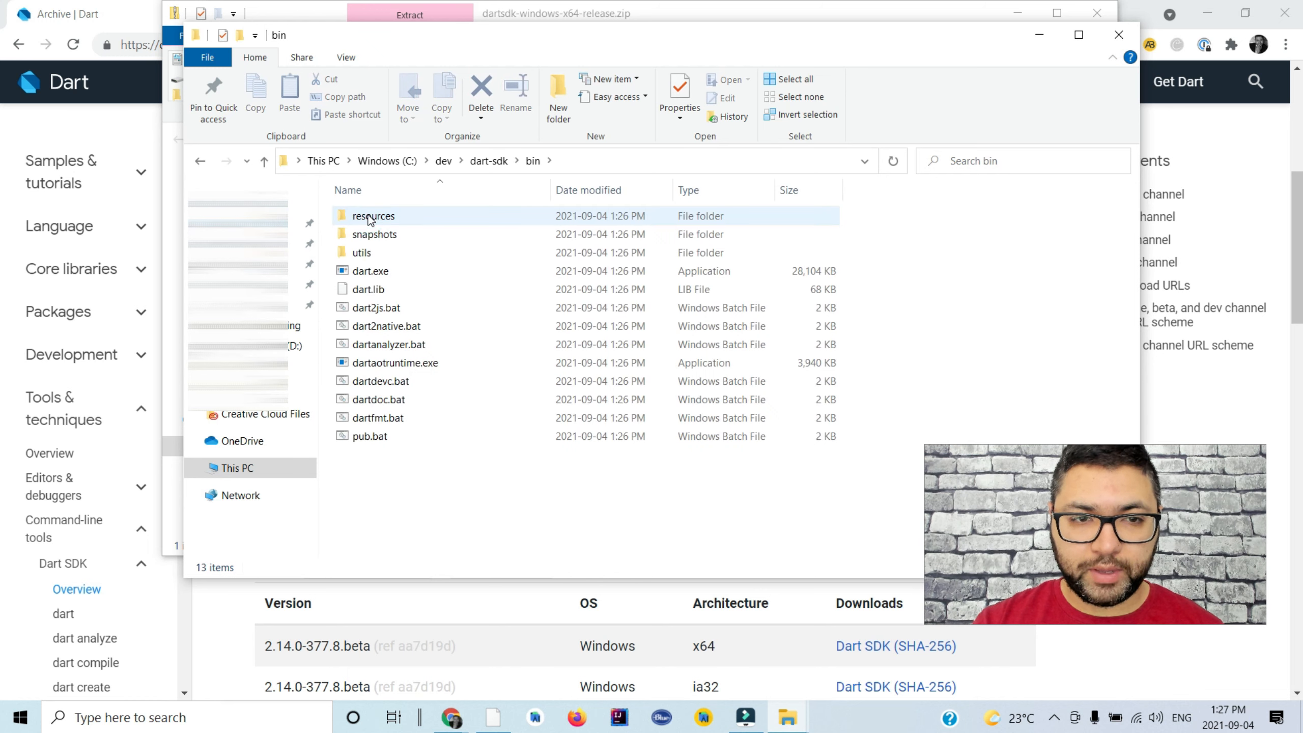
Step: Copy the full folder path C:\dev\dart-sdk\bin from File Explorer
left_click(571, 161)
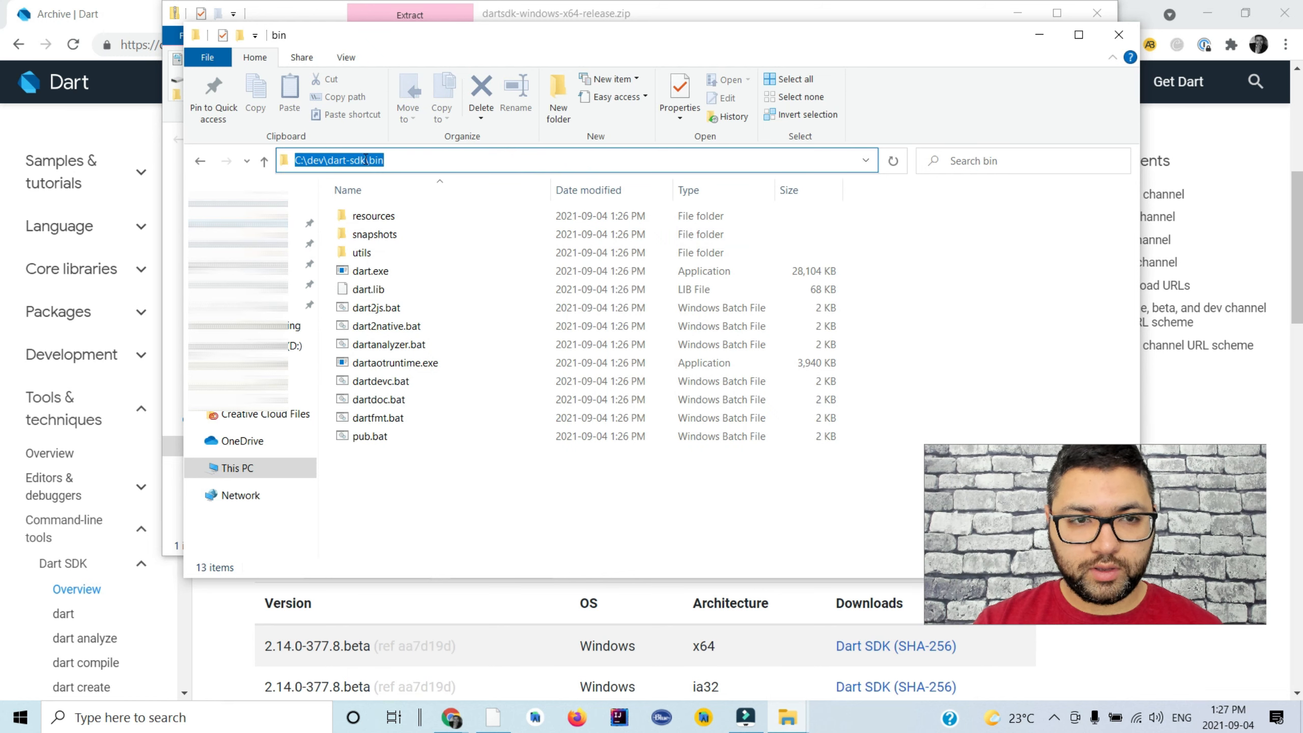
right_click(366, 160)
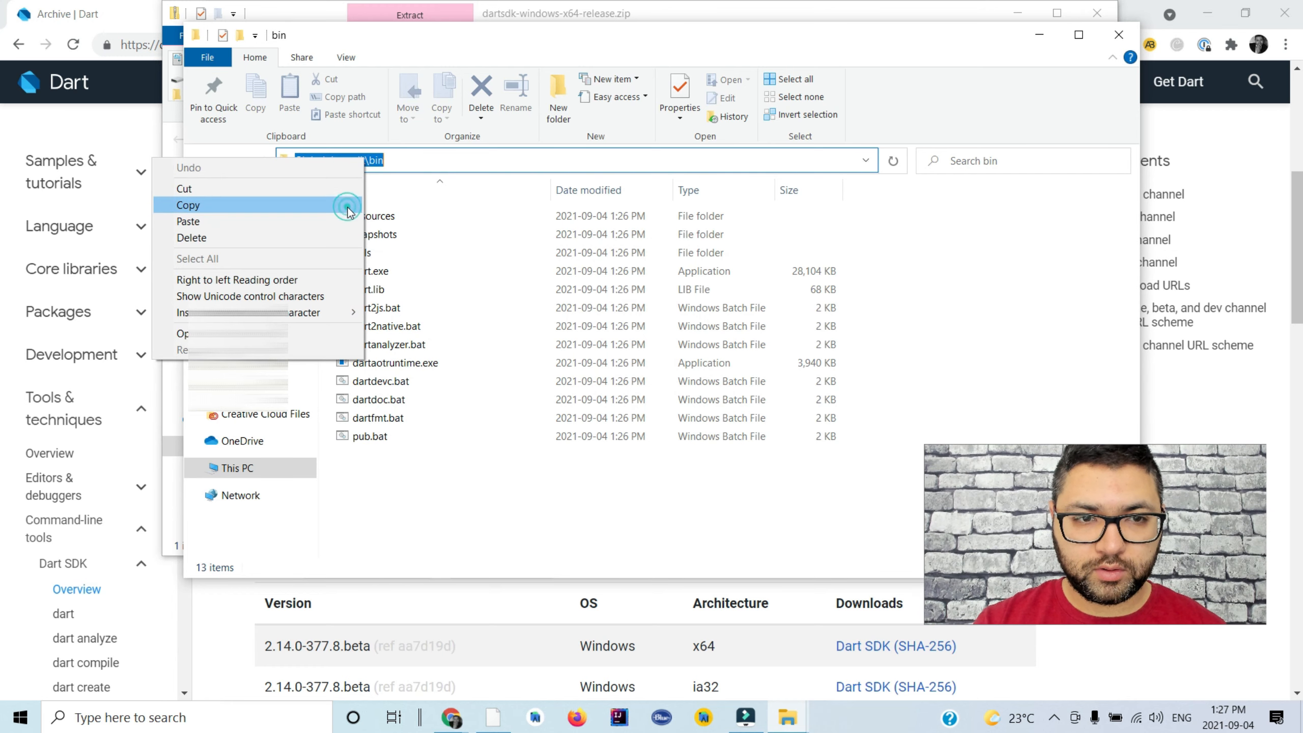
left_click(348, 207)
Step: Search Windows for "env" and open the Environment Variables dialog from System Properties
left_click(204, 729)
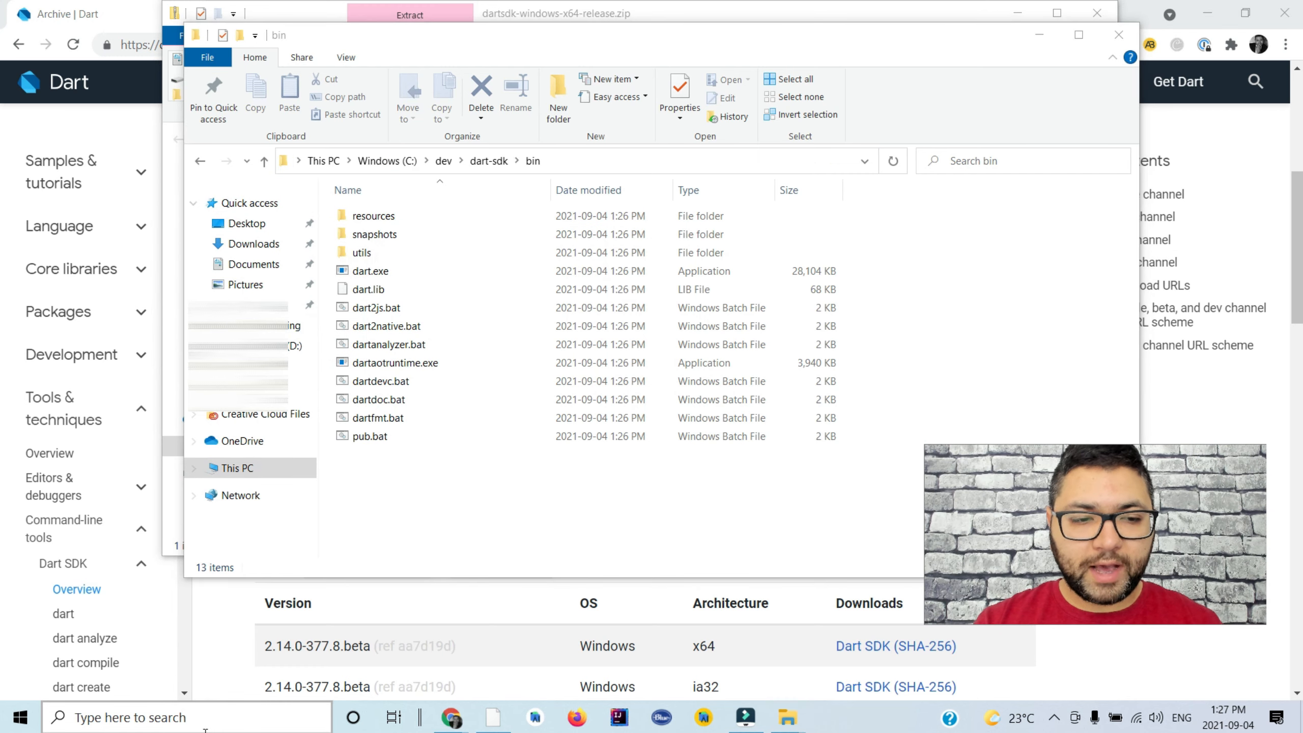
type("env")
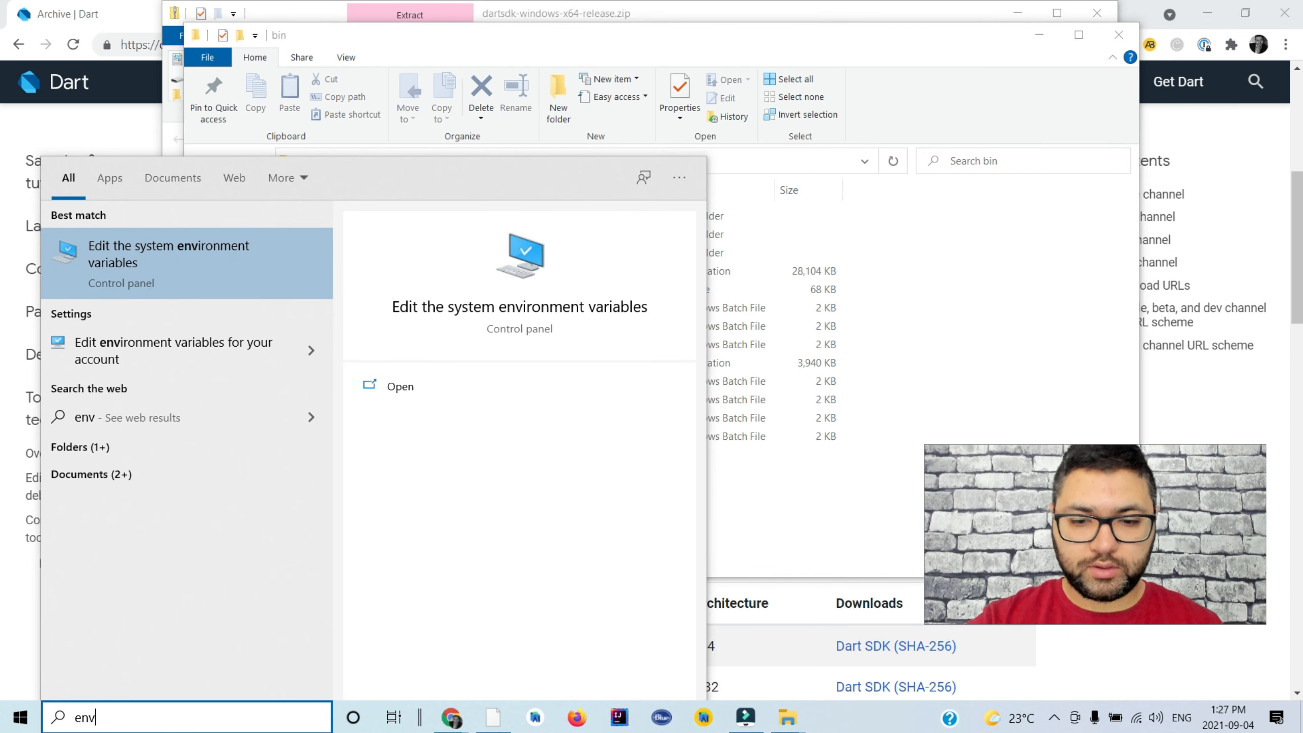
key("Return")
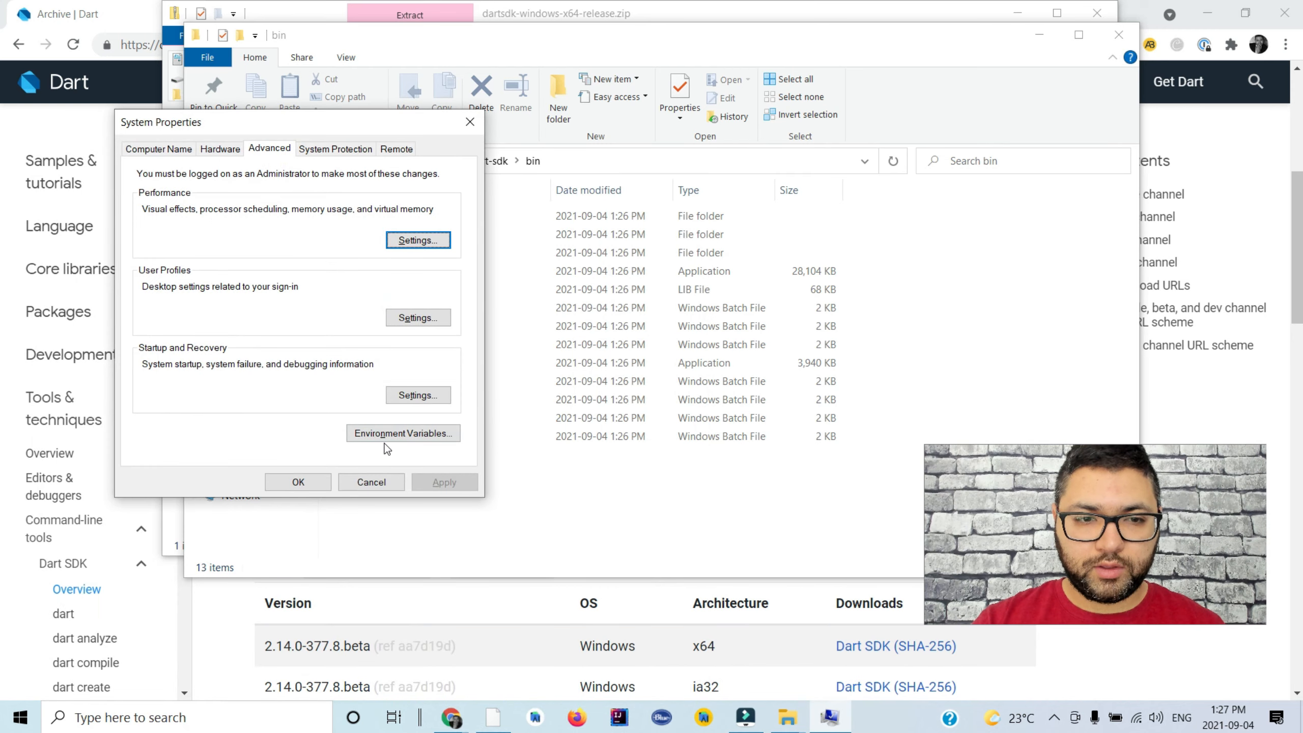
left_click(401, 433)
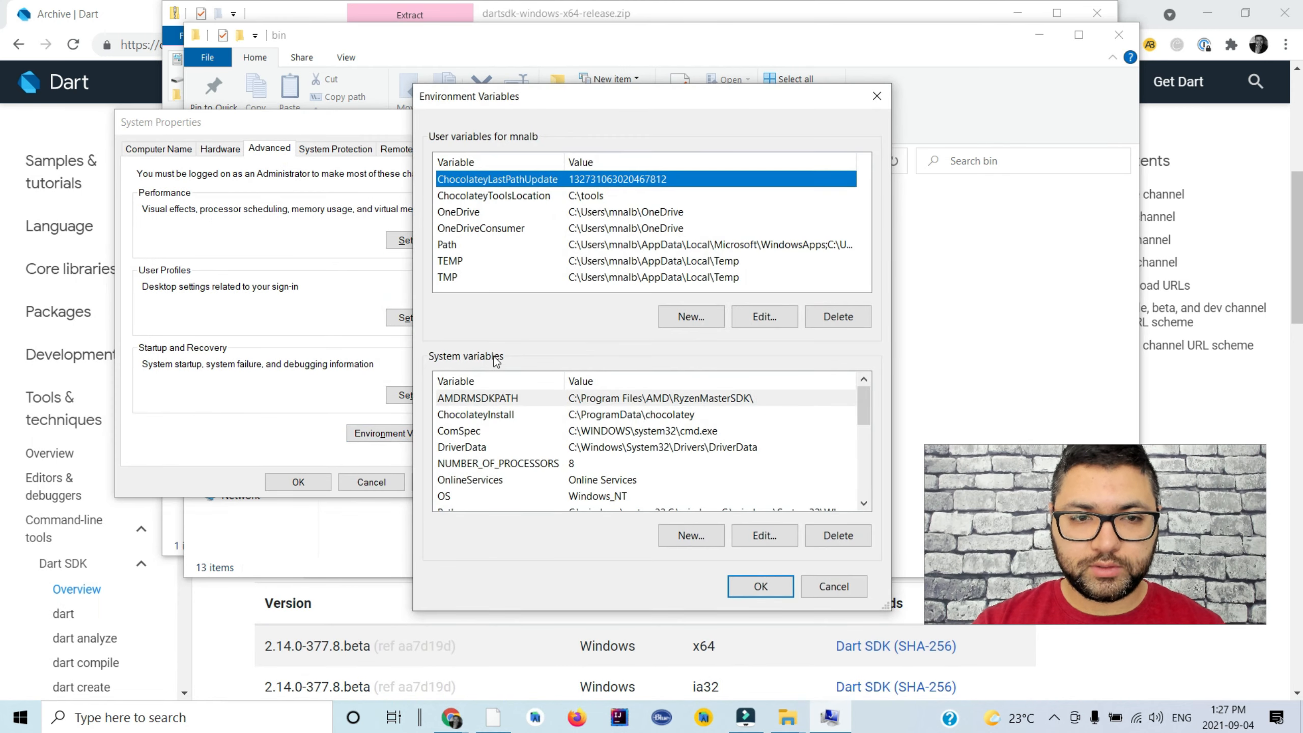
Step: Add C:\dev\dart-sdk\bin as a new entry in the user Path variable and confirm all the open dialogs
double_click(470, 245)
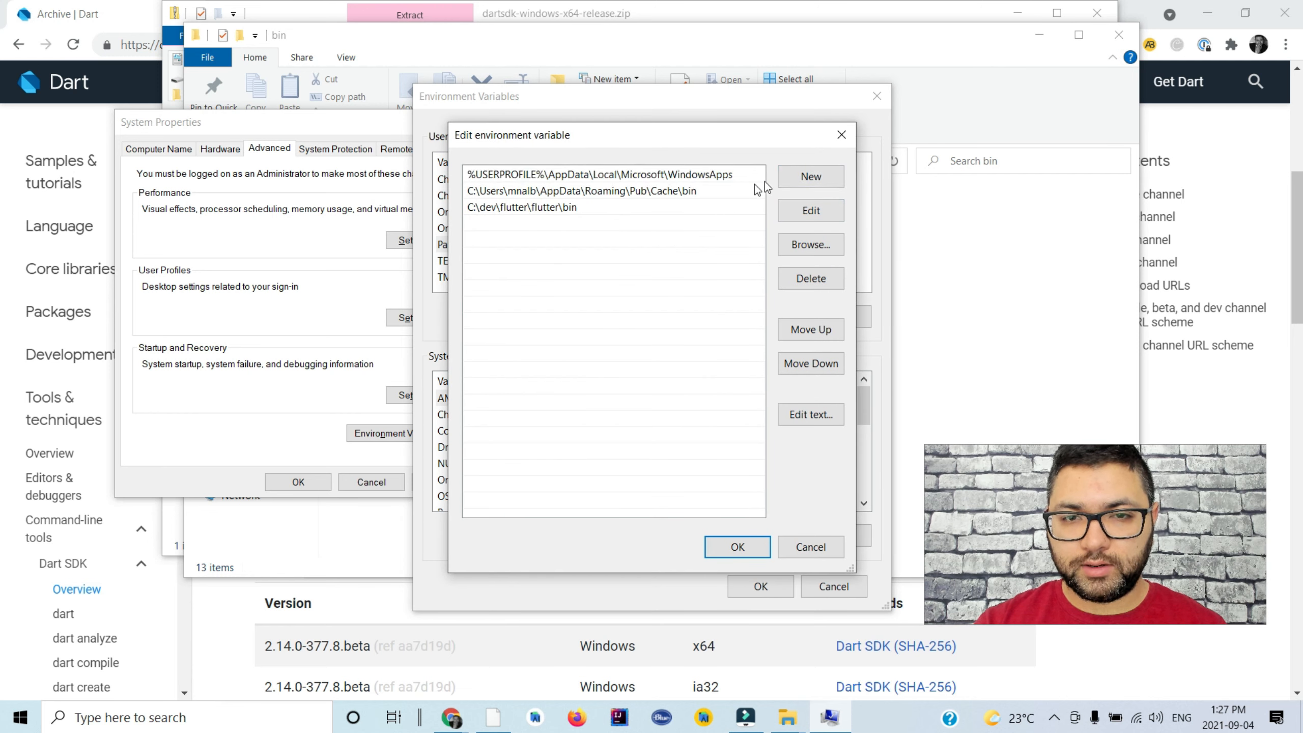
left_click(816, 177)
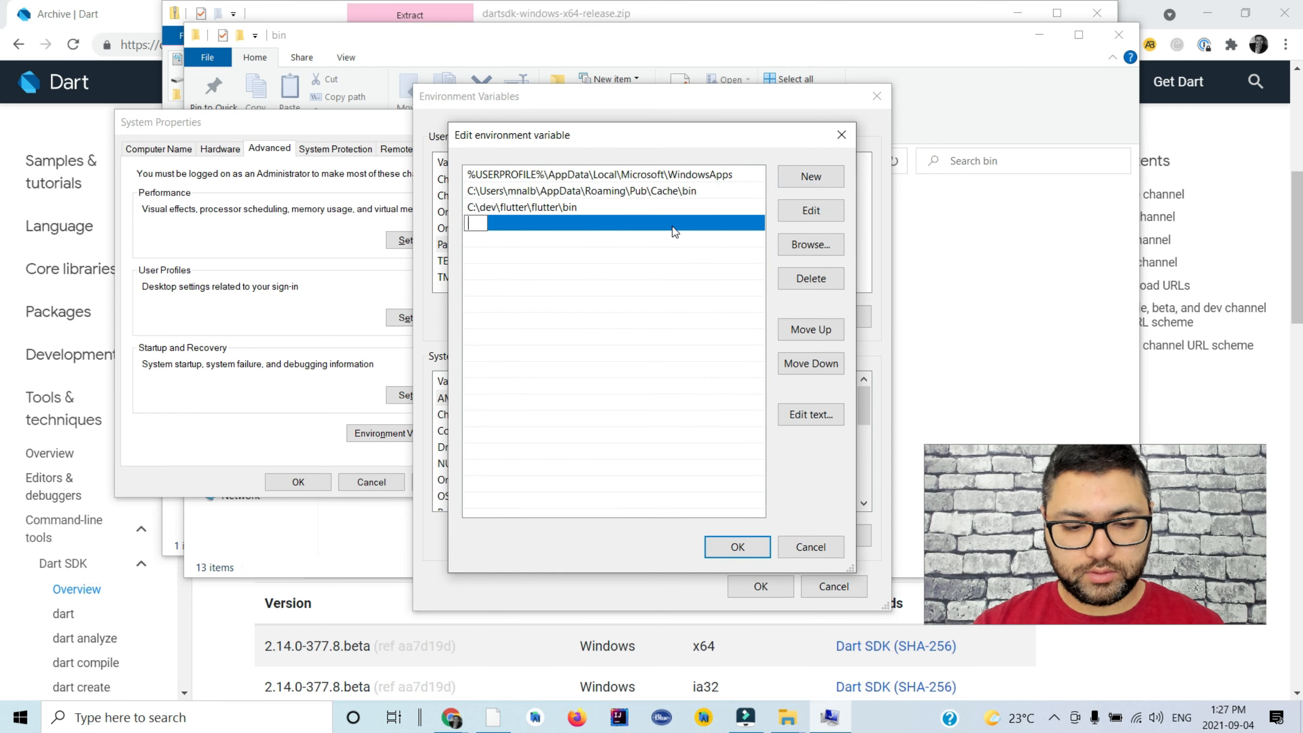
key("ctrl+v")
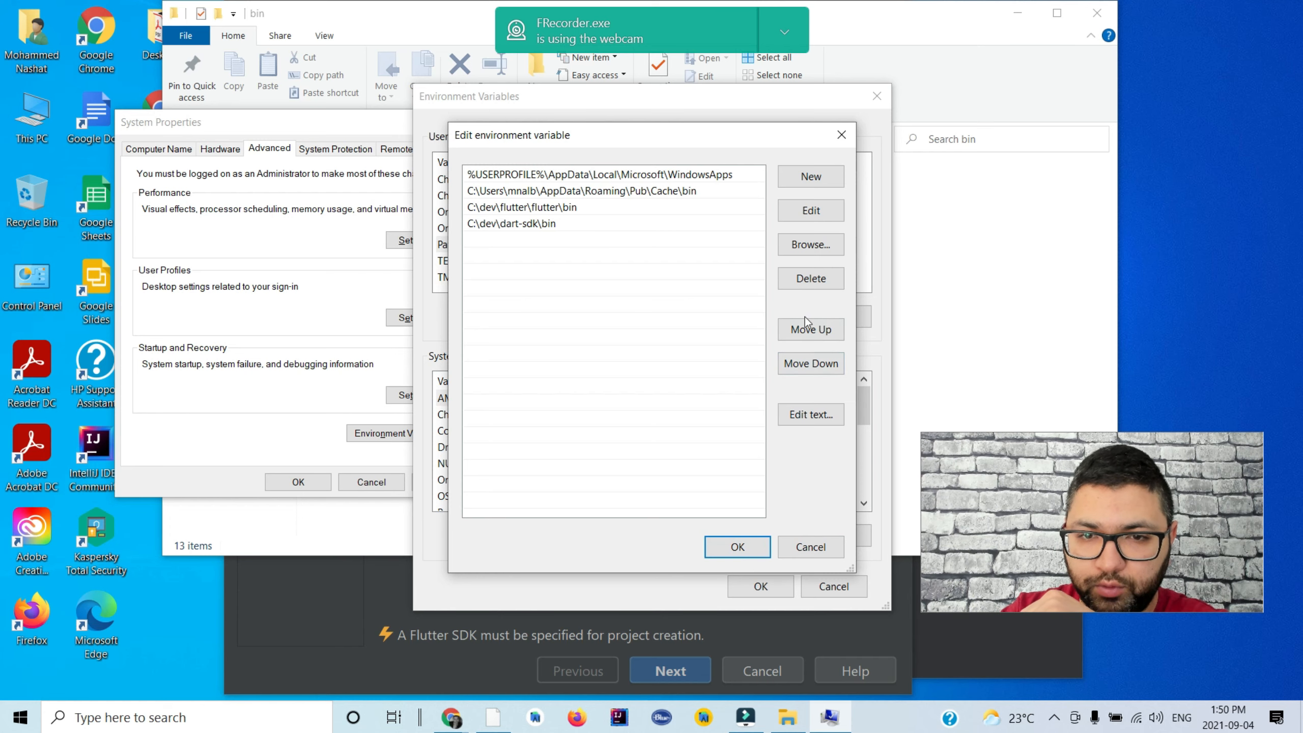
left_click(733, 547)
left_click(758, 588)
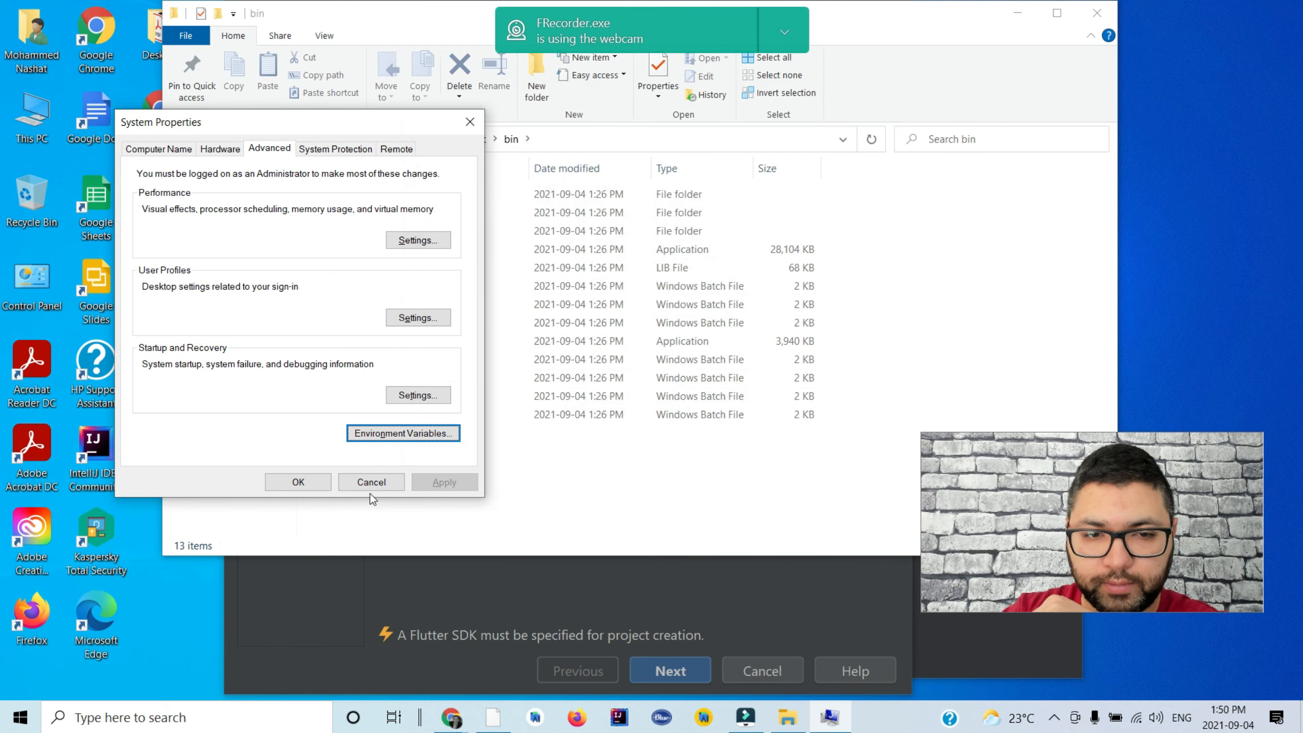
left_click(299, 483)
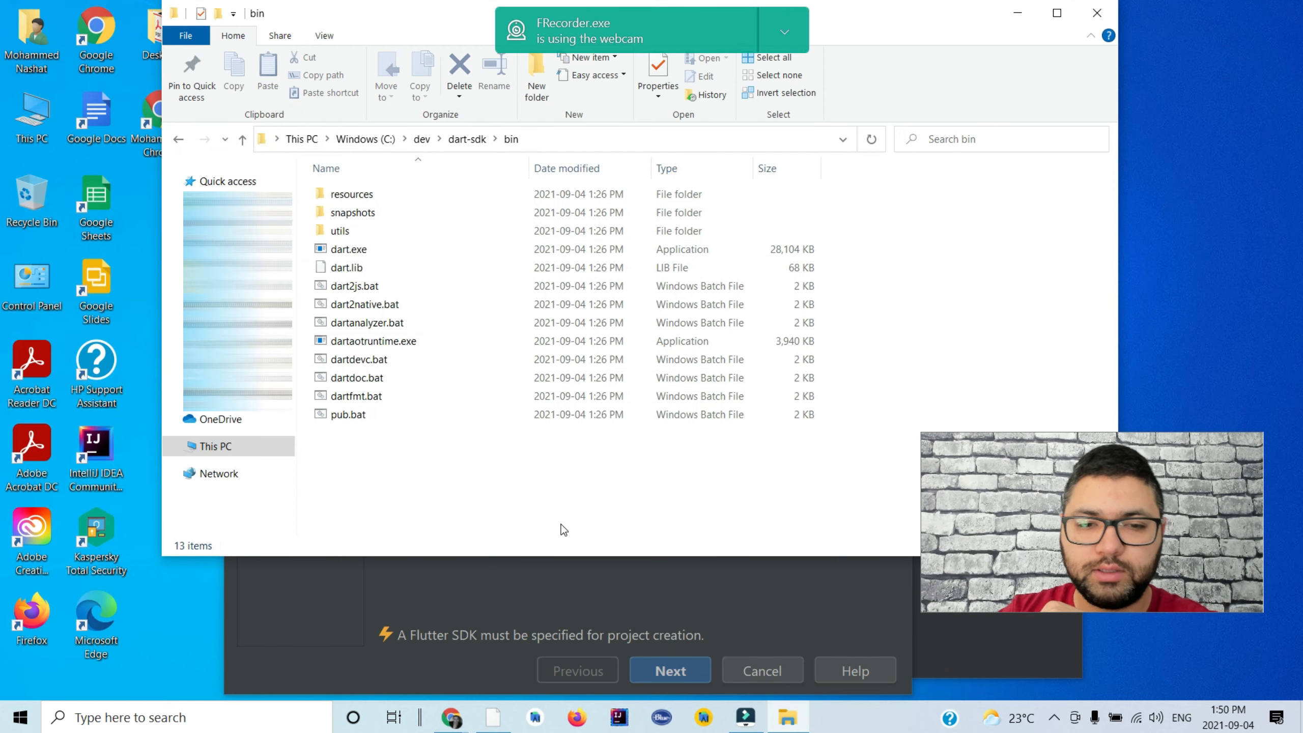
Step: Open Command Prompt, check the Dart installation with dart --version, and minimize the console window
left_click(281, 704)
type("co")
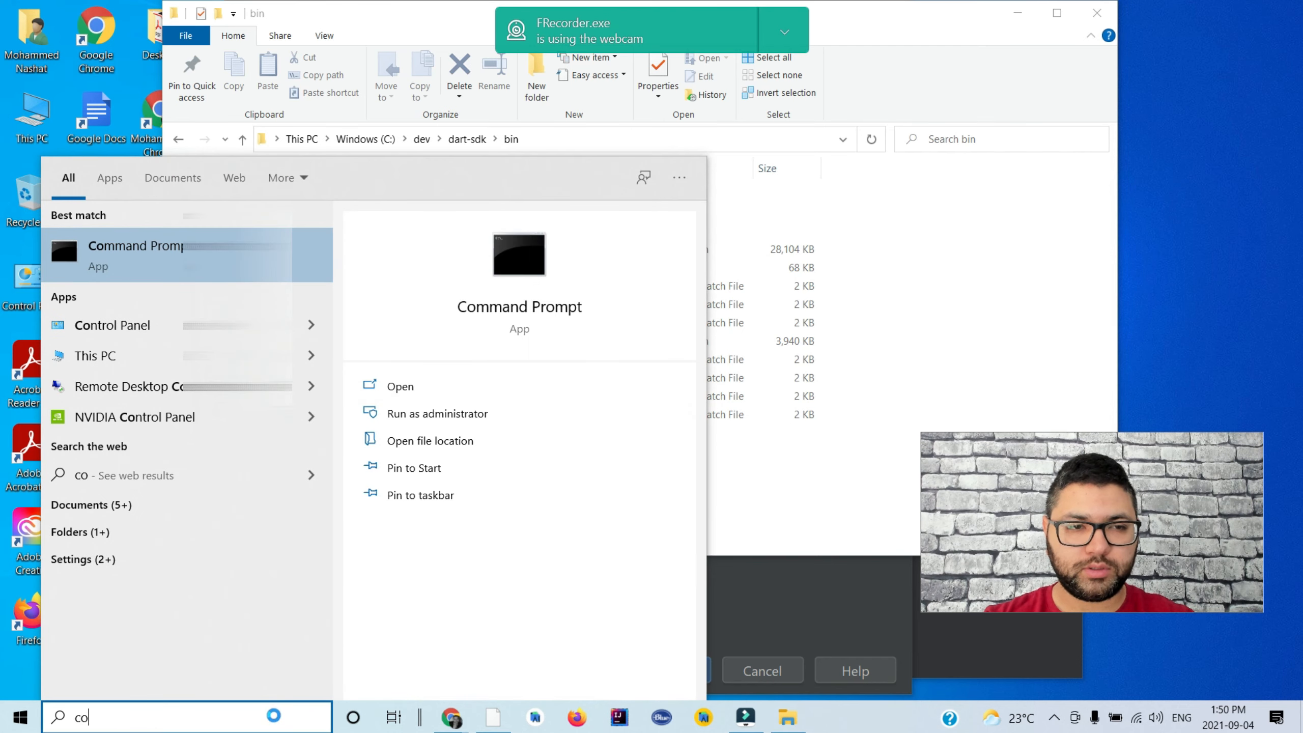
key("Return")
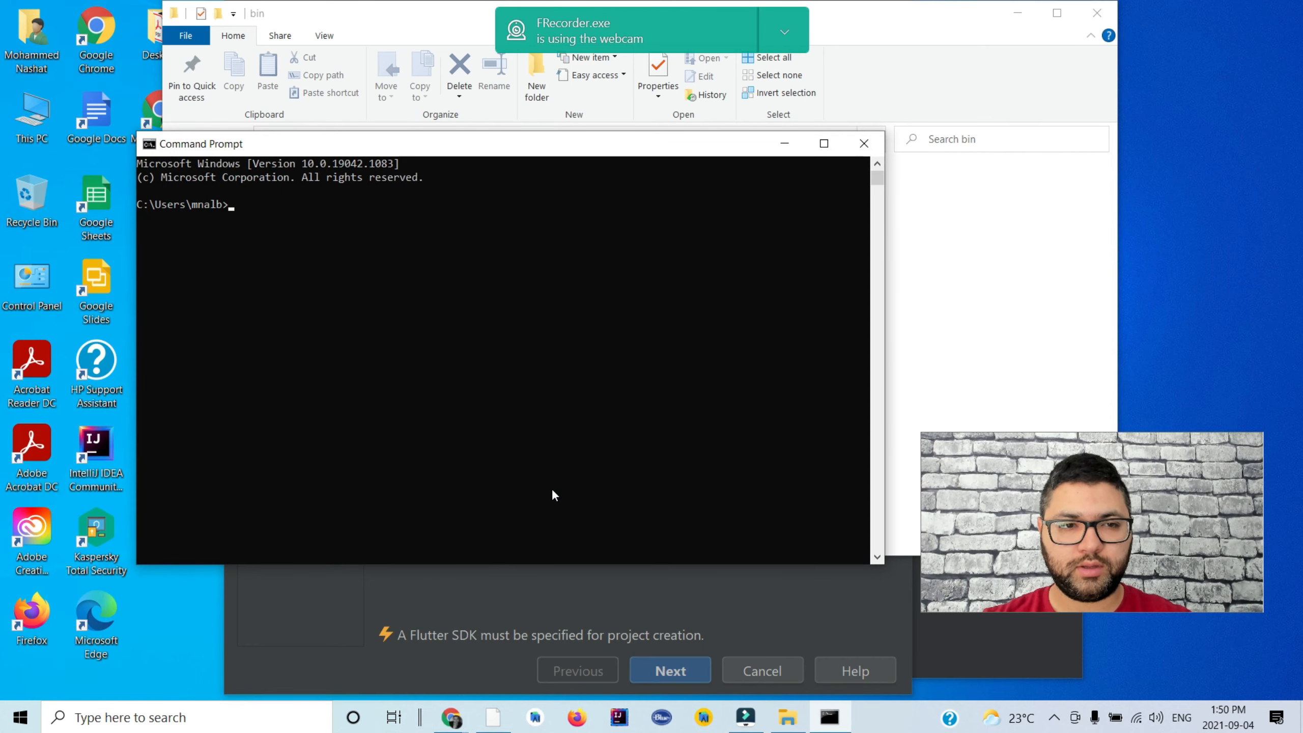
type("dart")
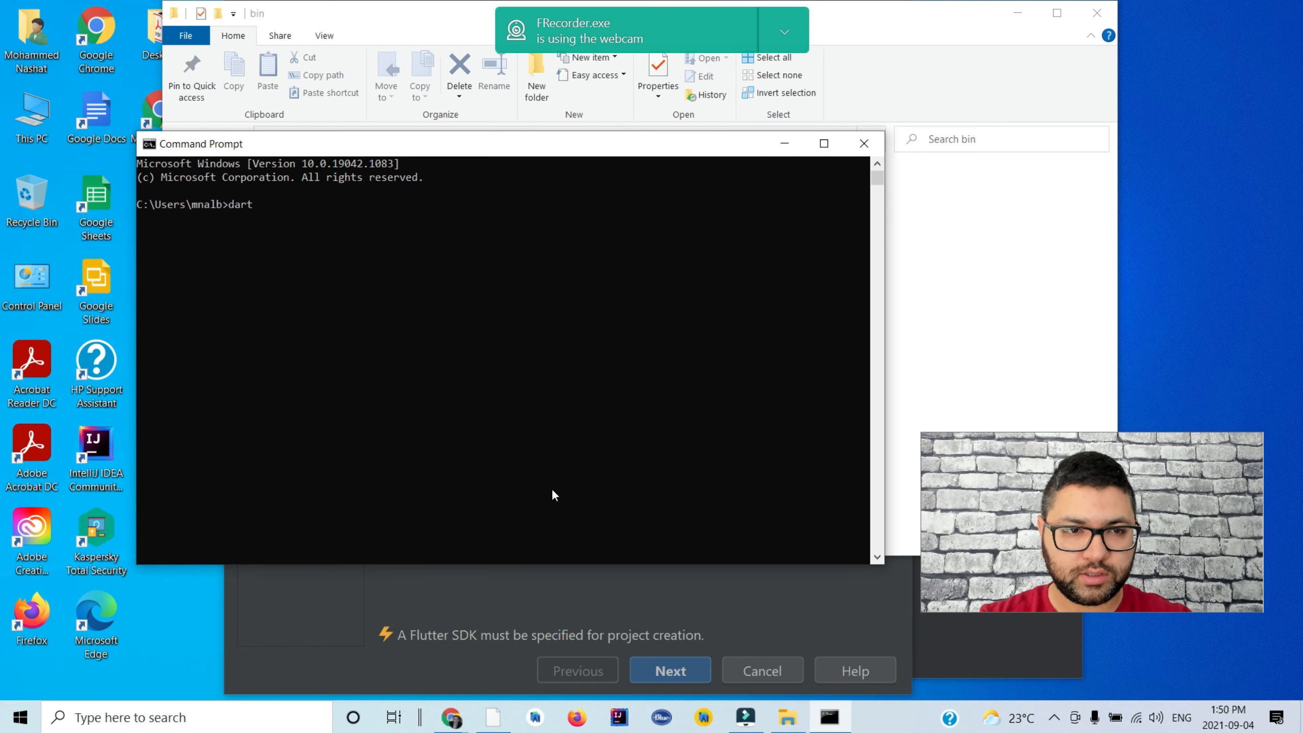
type(" --version")
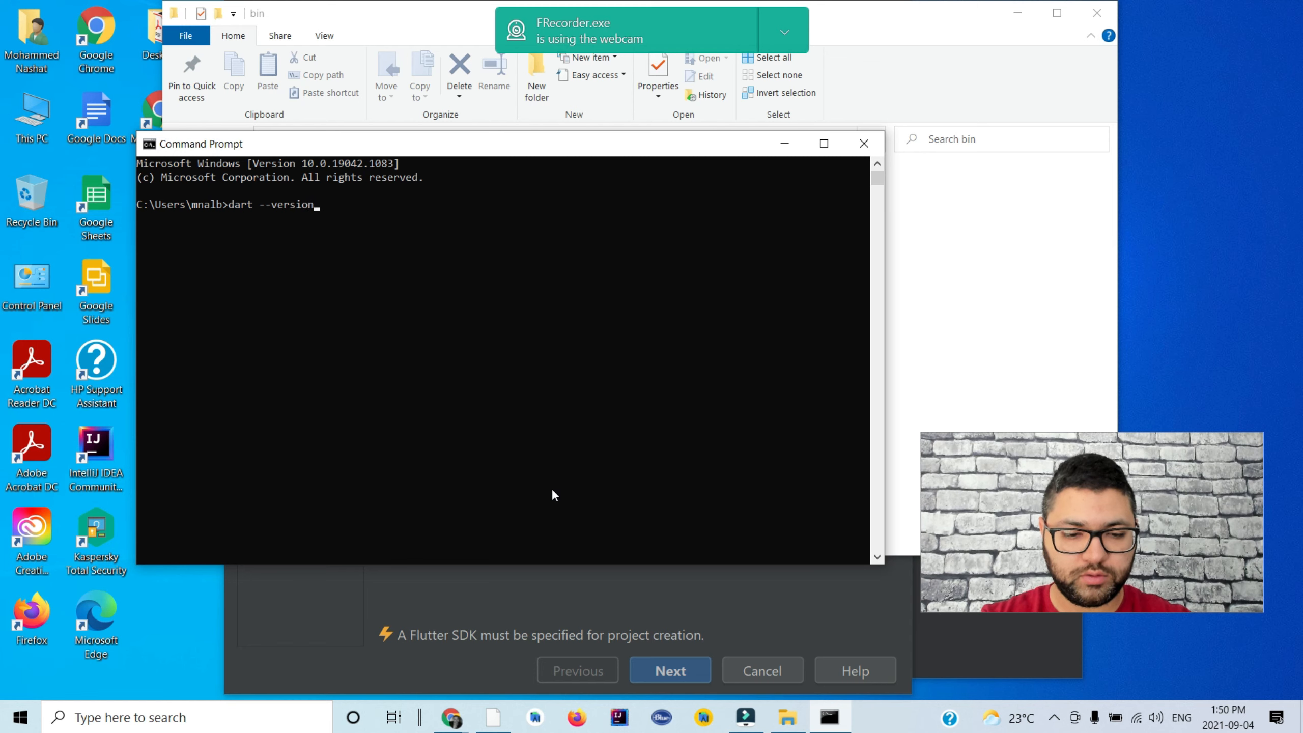
key("Return")
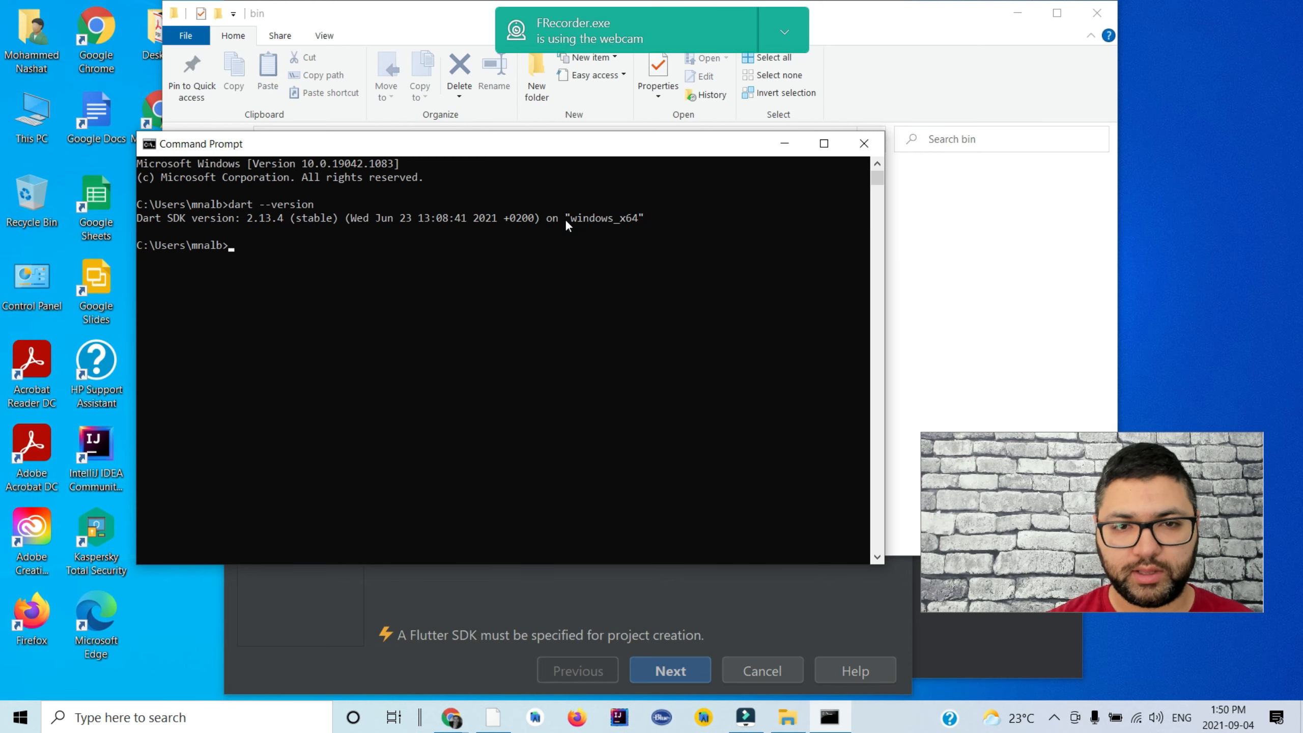
left_click(784, 143)
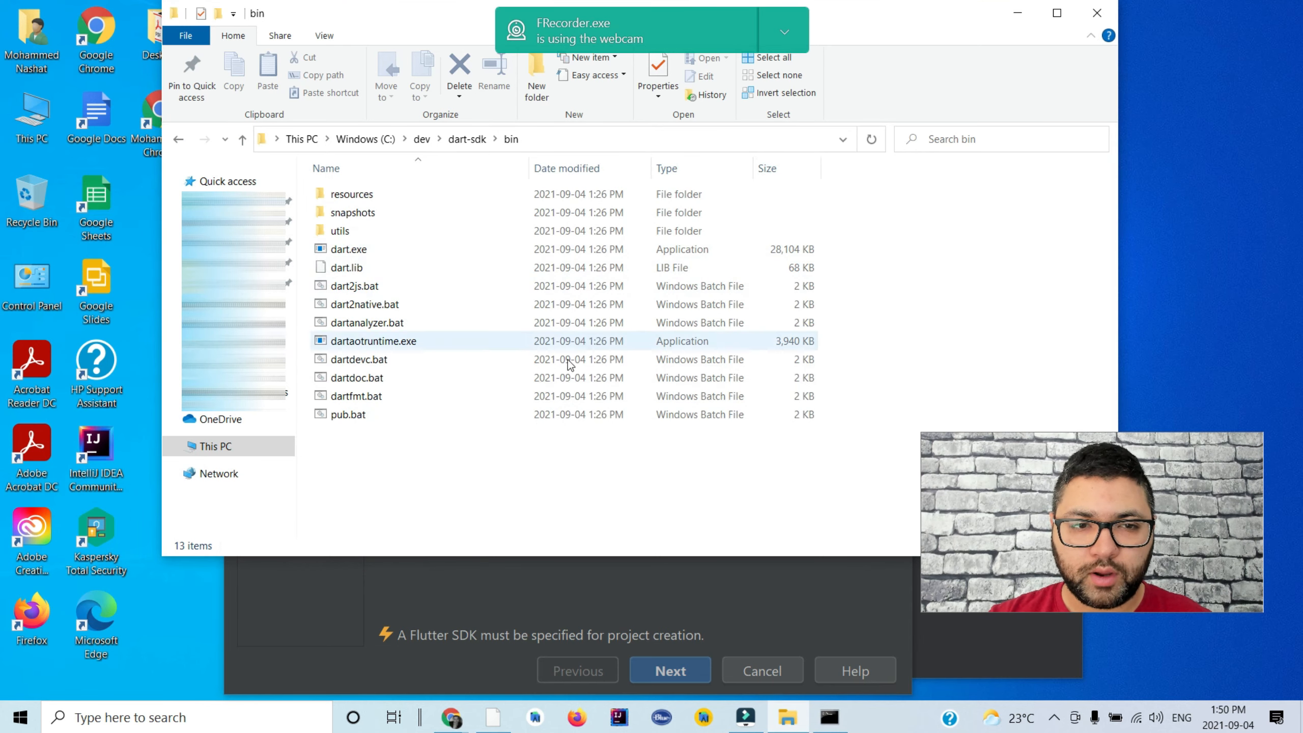
Step: Switch to Android Studio's New Project window, choose the Dart project type and set its SDK path to C:\dev\dart-sdk\
left_click(507, 579)
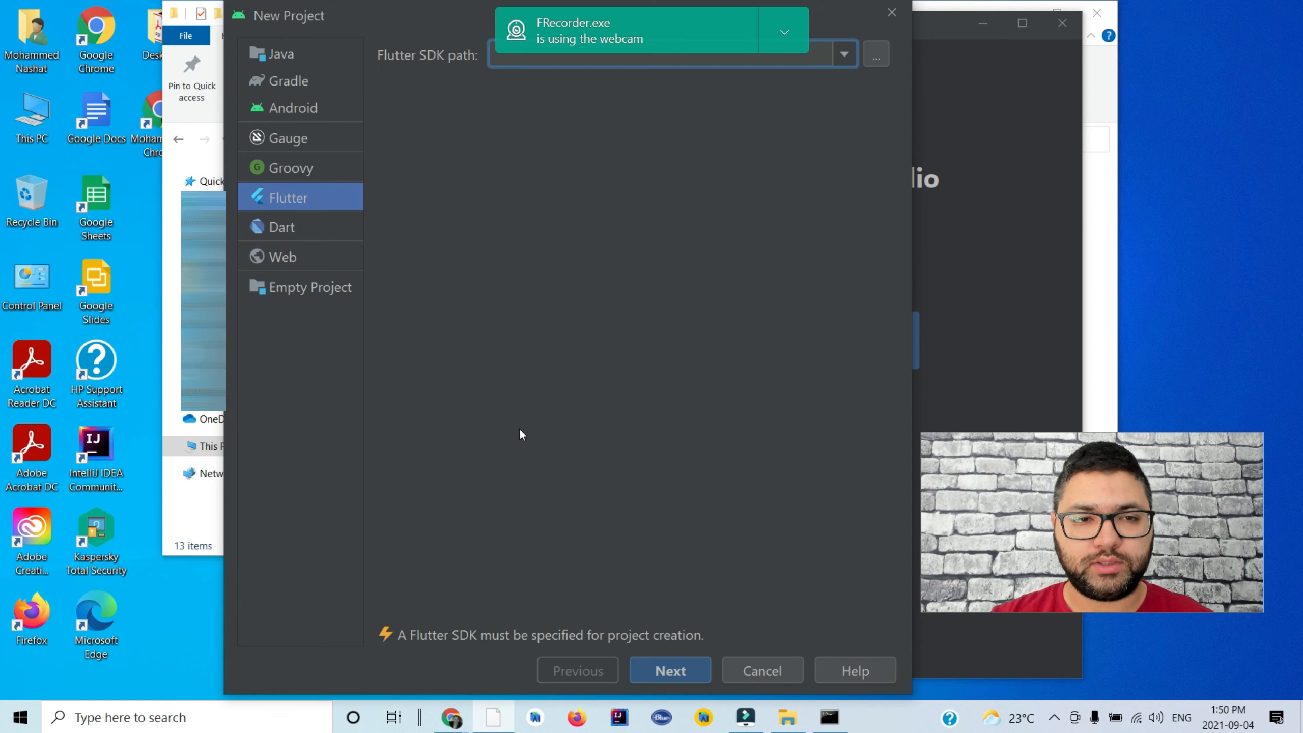
left_click(295, 229)
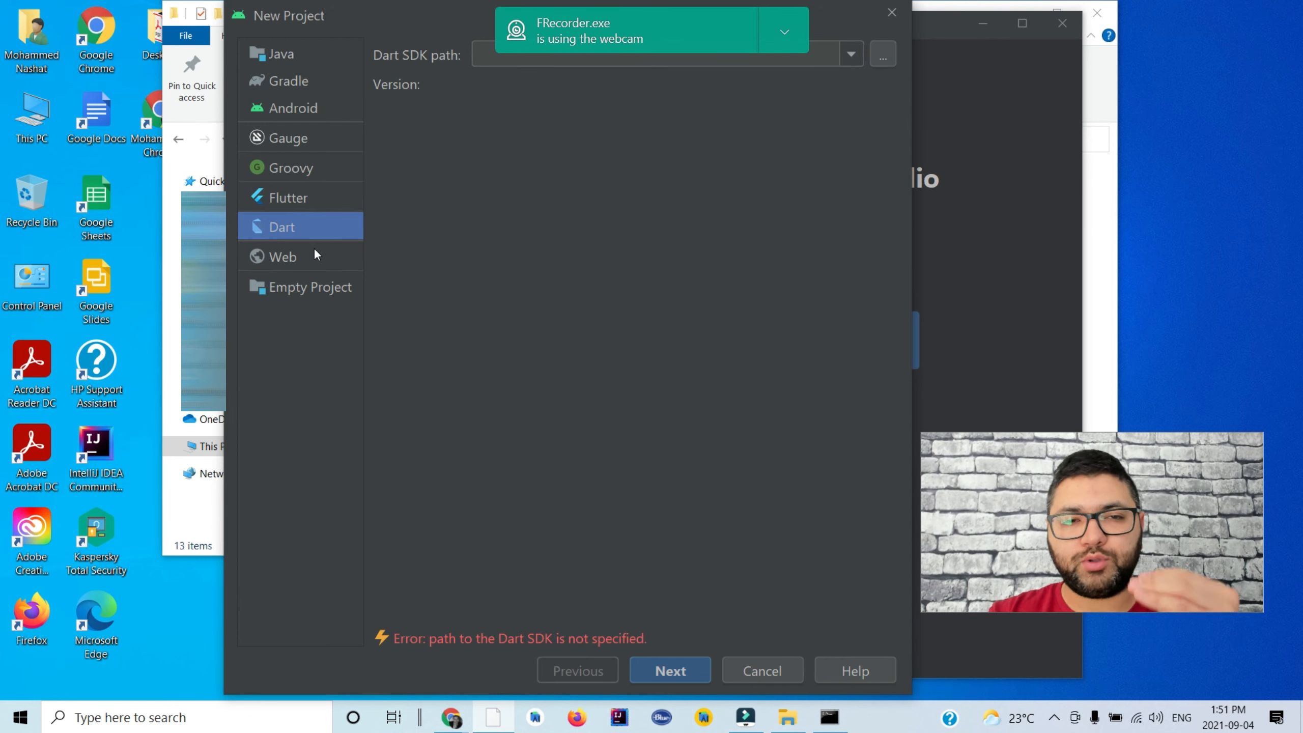
left_click_drag(385, 23, 363, 96)
left_click(482, 125)
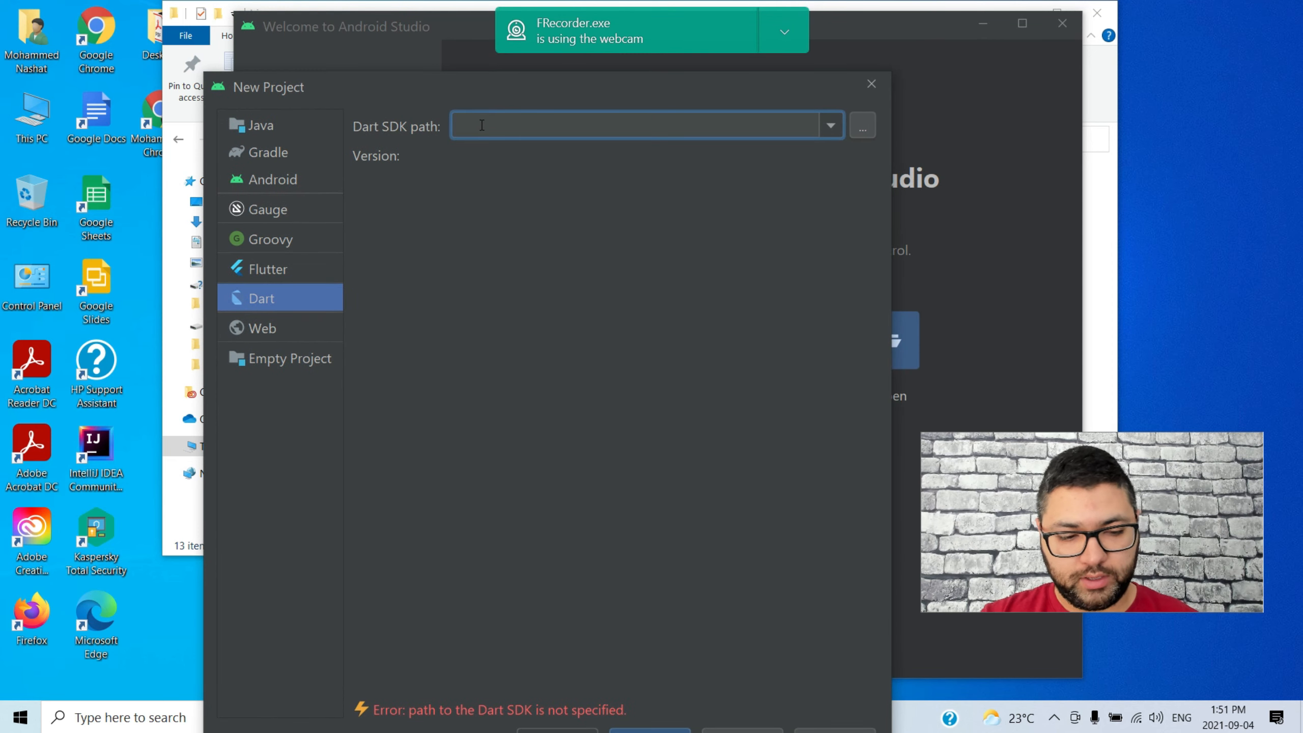
key("ctrl+v")
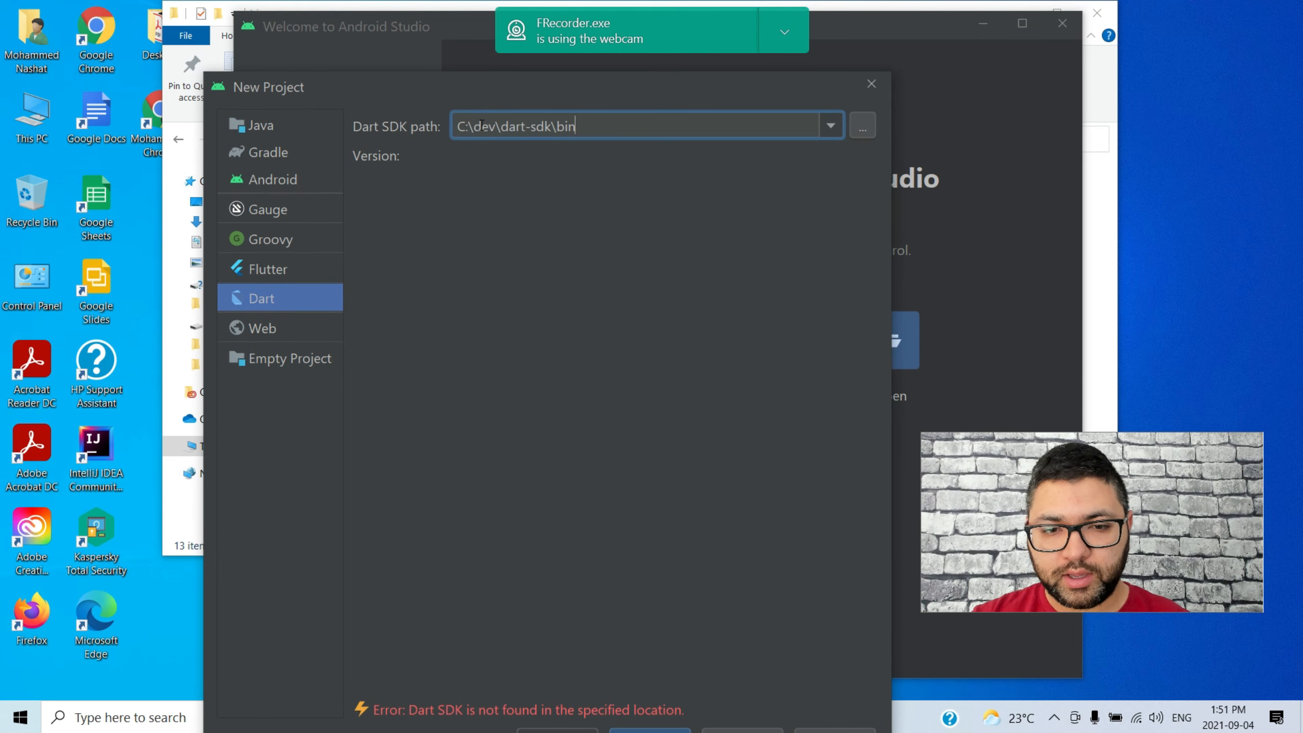
key("BackSpace")
key("BackSpace")
key("BackSpace")
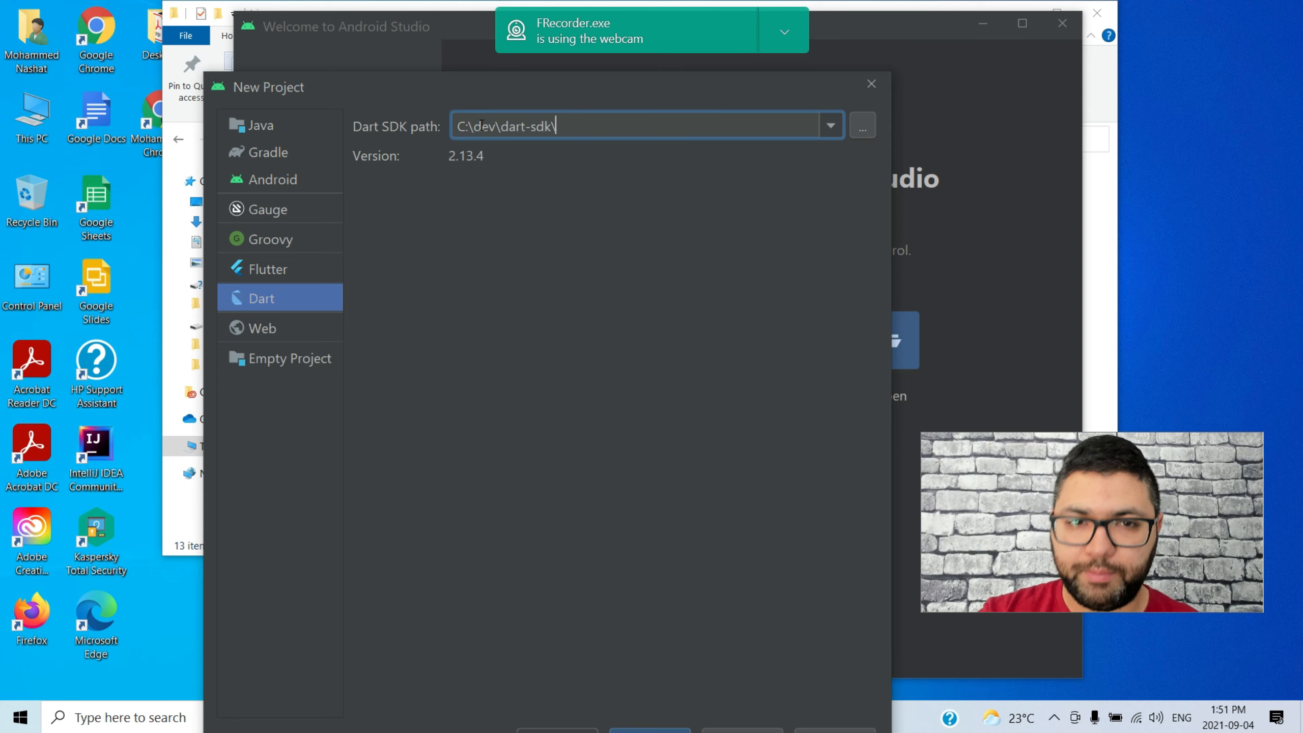
mouse_move(490, 76)
left_mouse_down()
mouse_move(487, 98)
mouse_move(474, 57)
left_mouse_up()
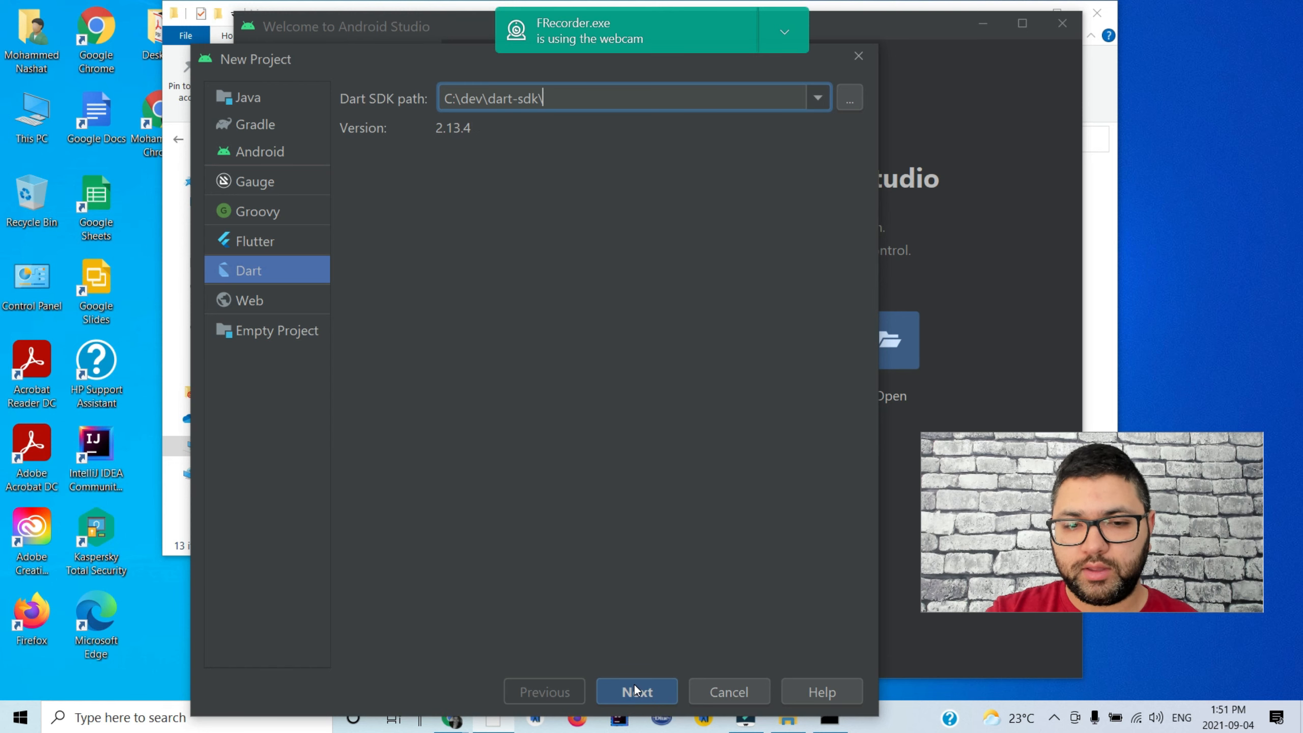
Step: Choose the Flutter project type, browse to C:\dev\flutter\flutter in a new File Explorer window and copy that folder's path
left_click(283, 247)
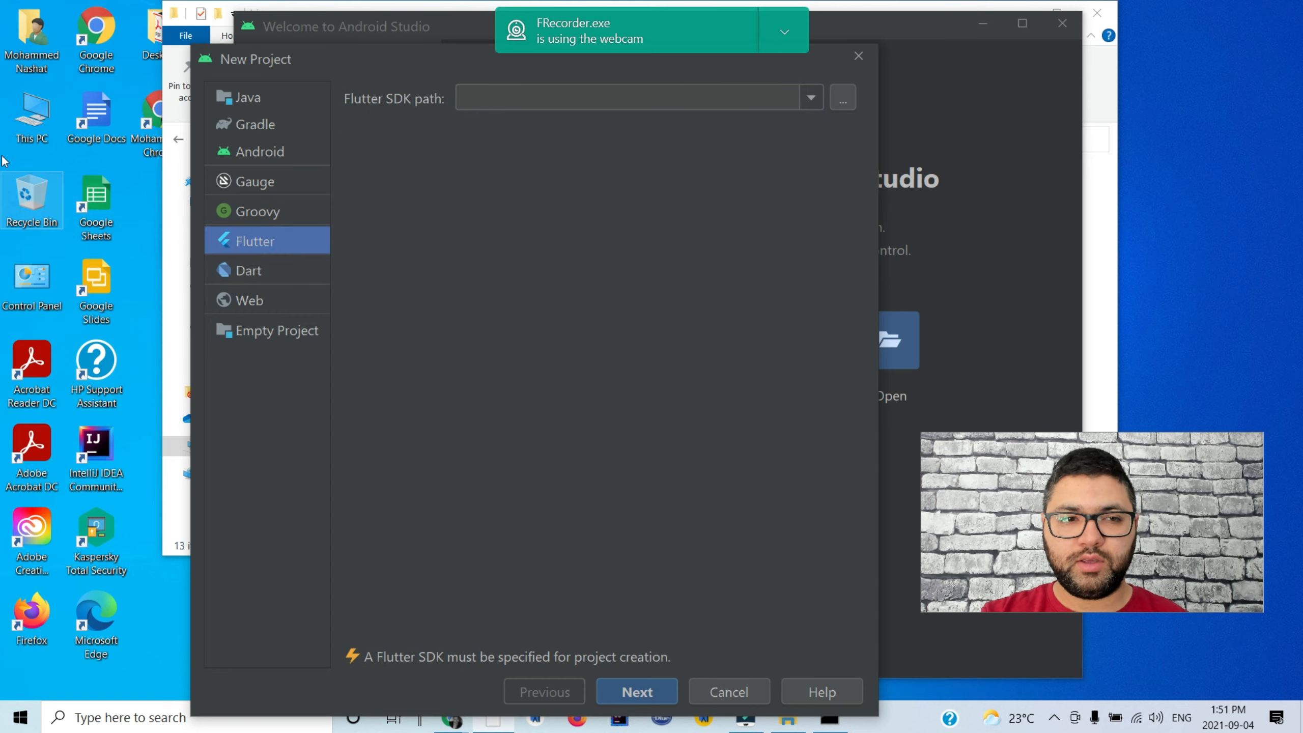
double_click(32, 118)
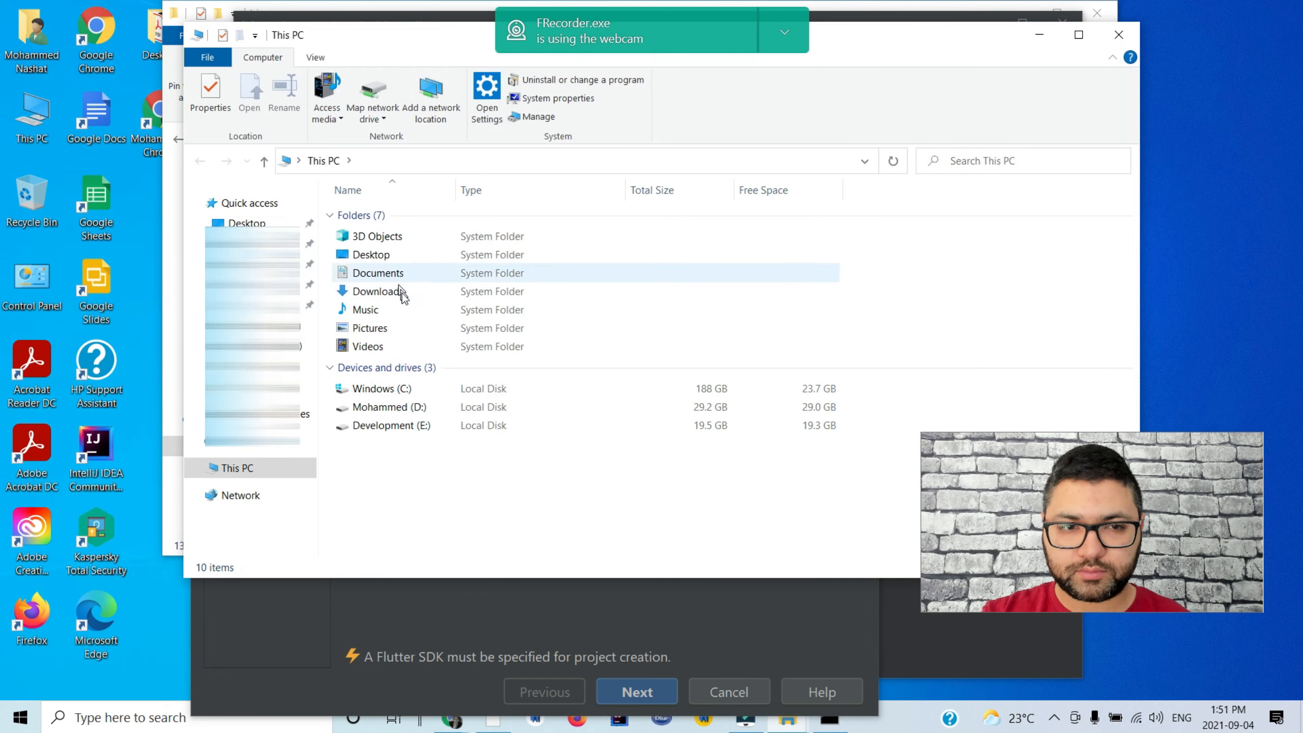
double_click(407, 389)
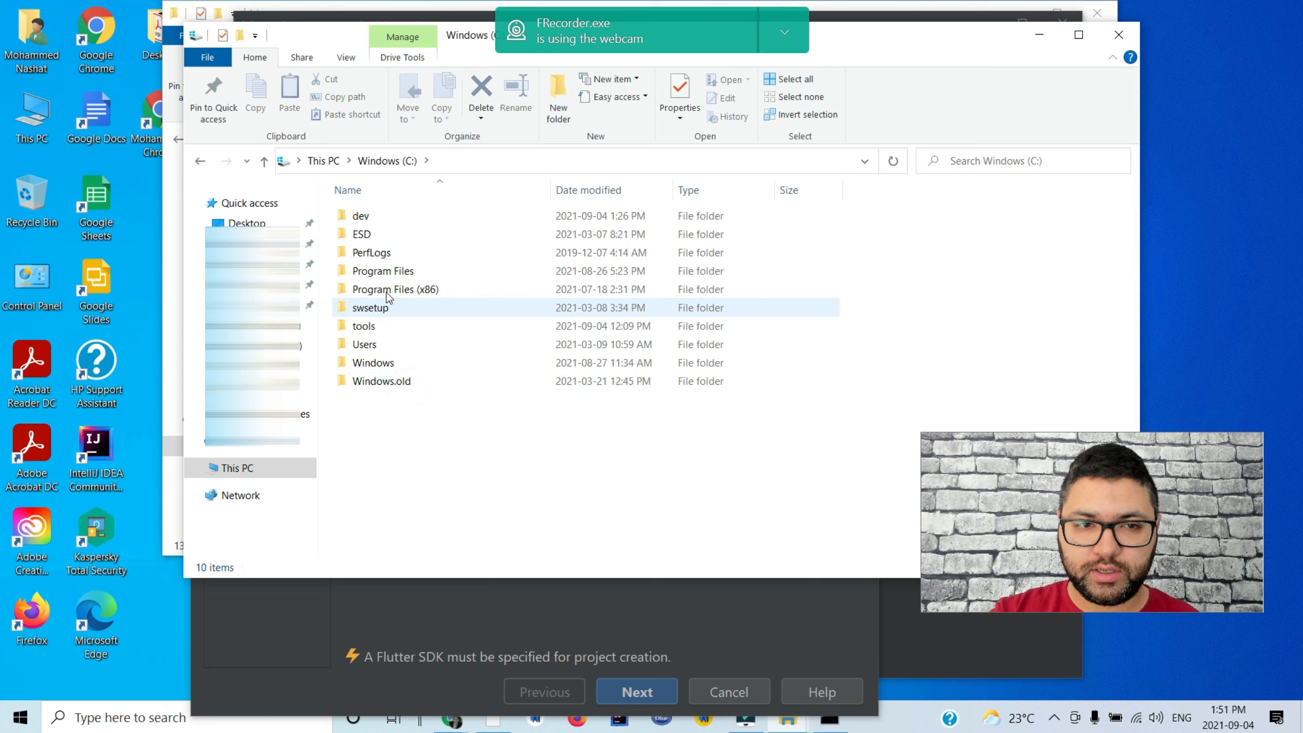
double_click(360, 216)
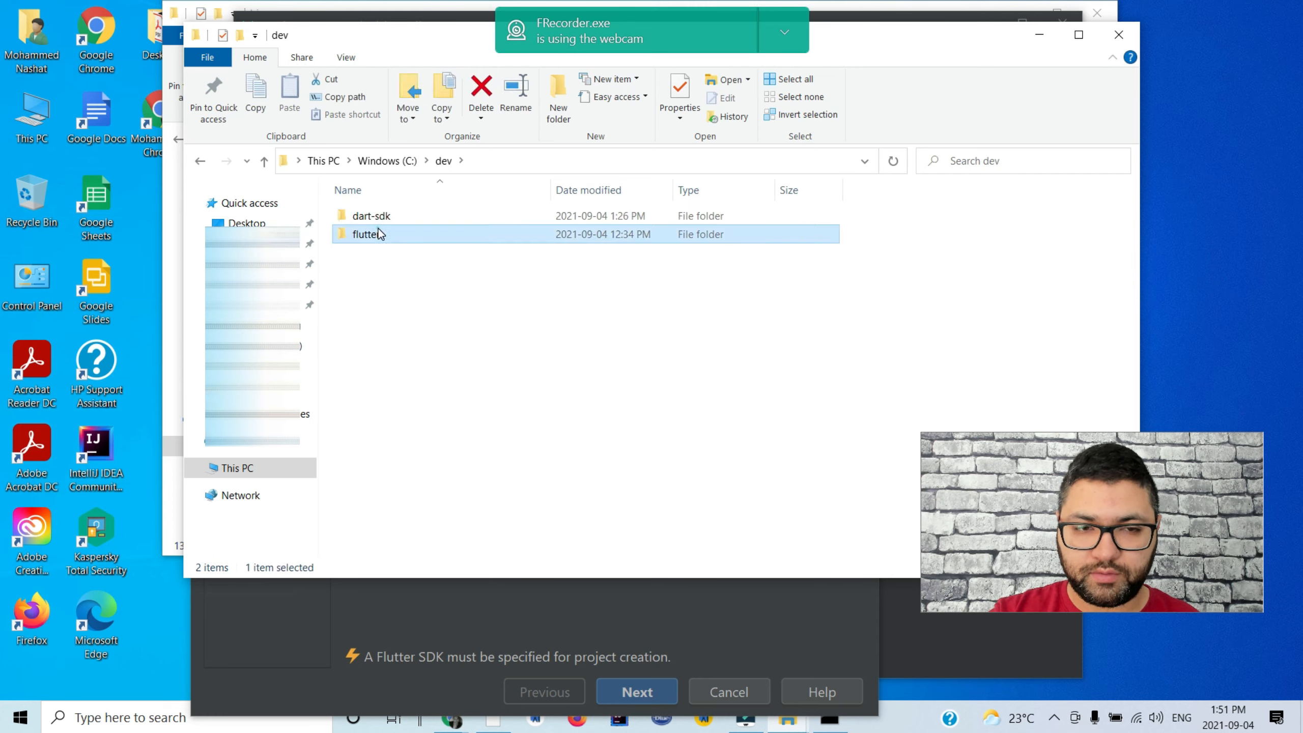
double_click(380, 234)
double_click(373, 215)
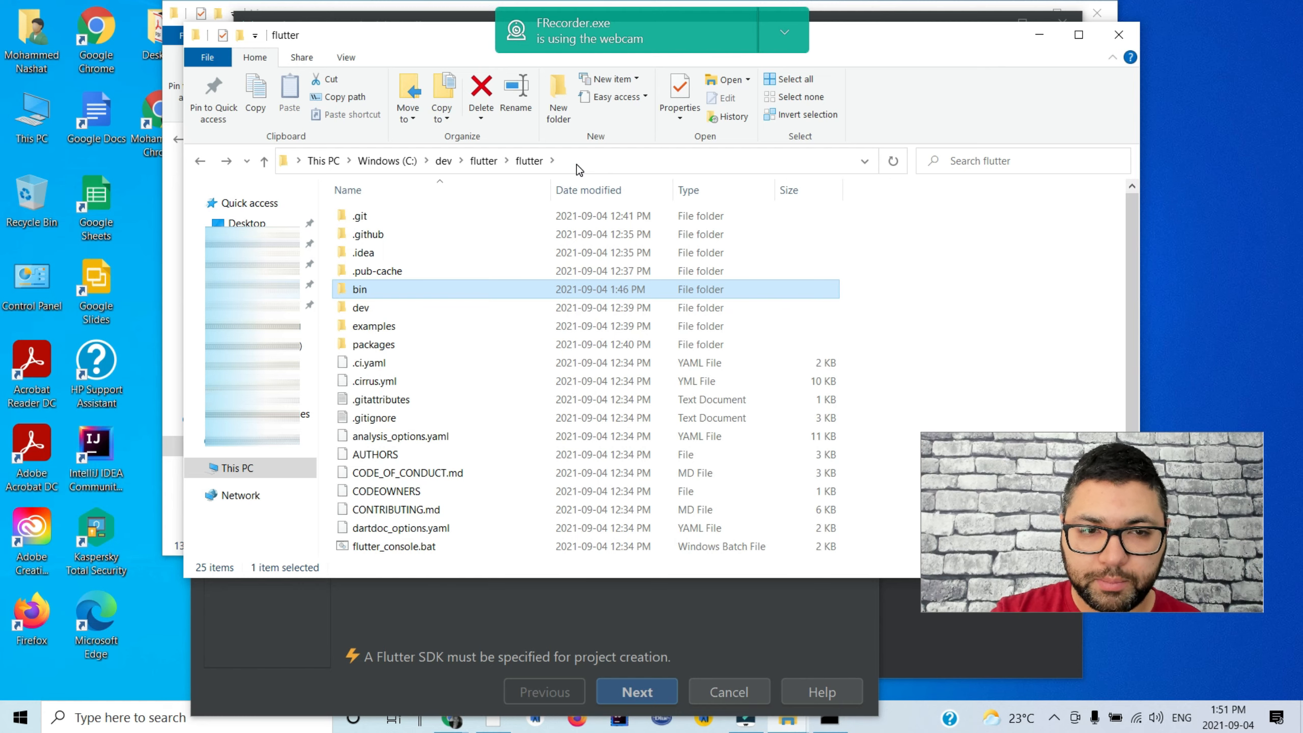
left_click(577, 164)
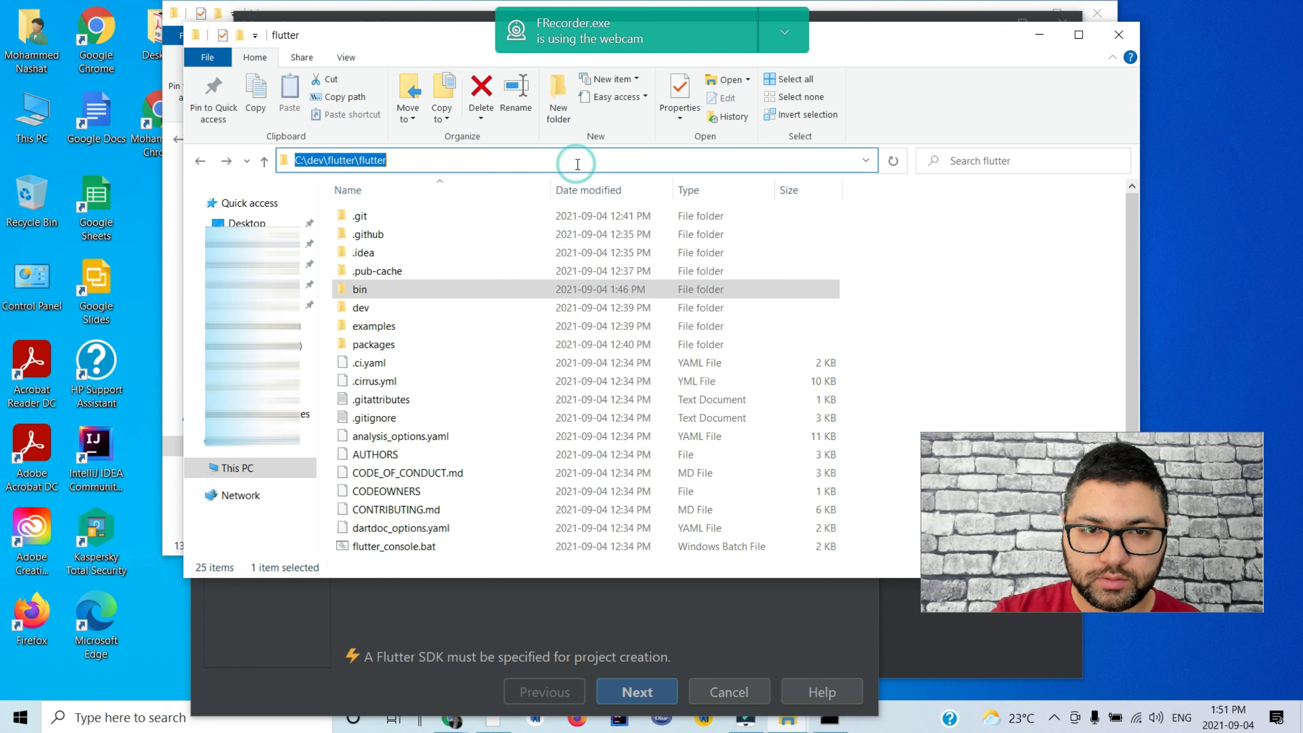
right_click(334, 164)
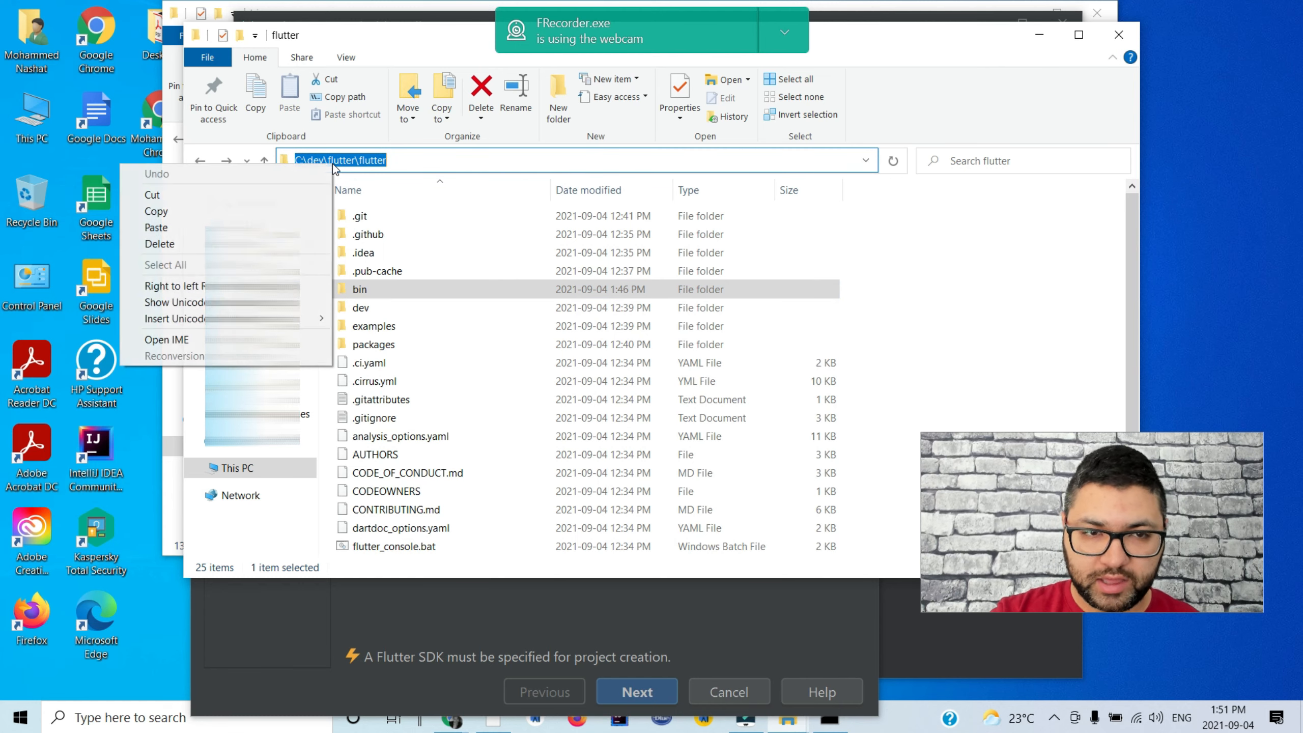
left_click(281, 219)
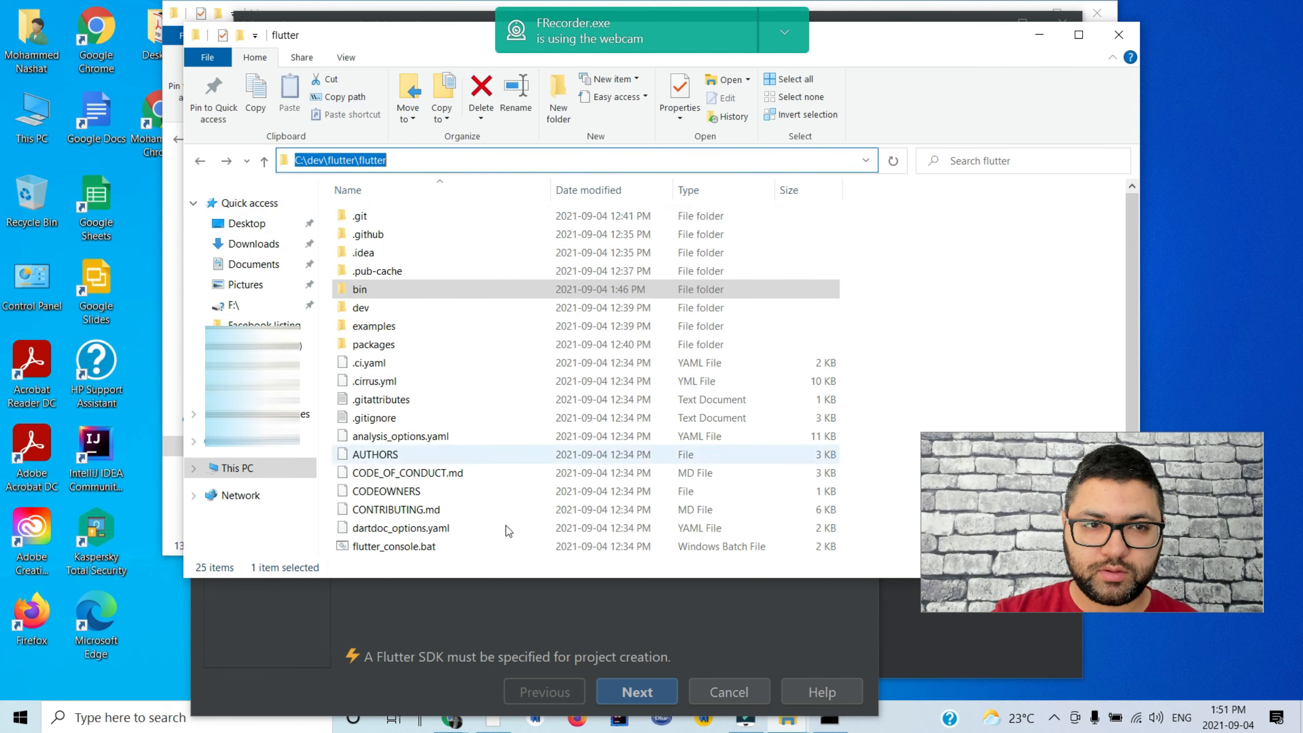
Step: Set the Flutter SDK path to C:\dev\flutter\flutter in the New Project window, review the Dart SDK path and return to Flutter
left_click(490, 618)
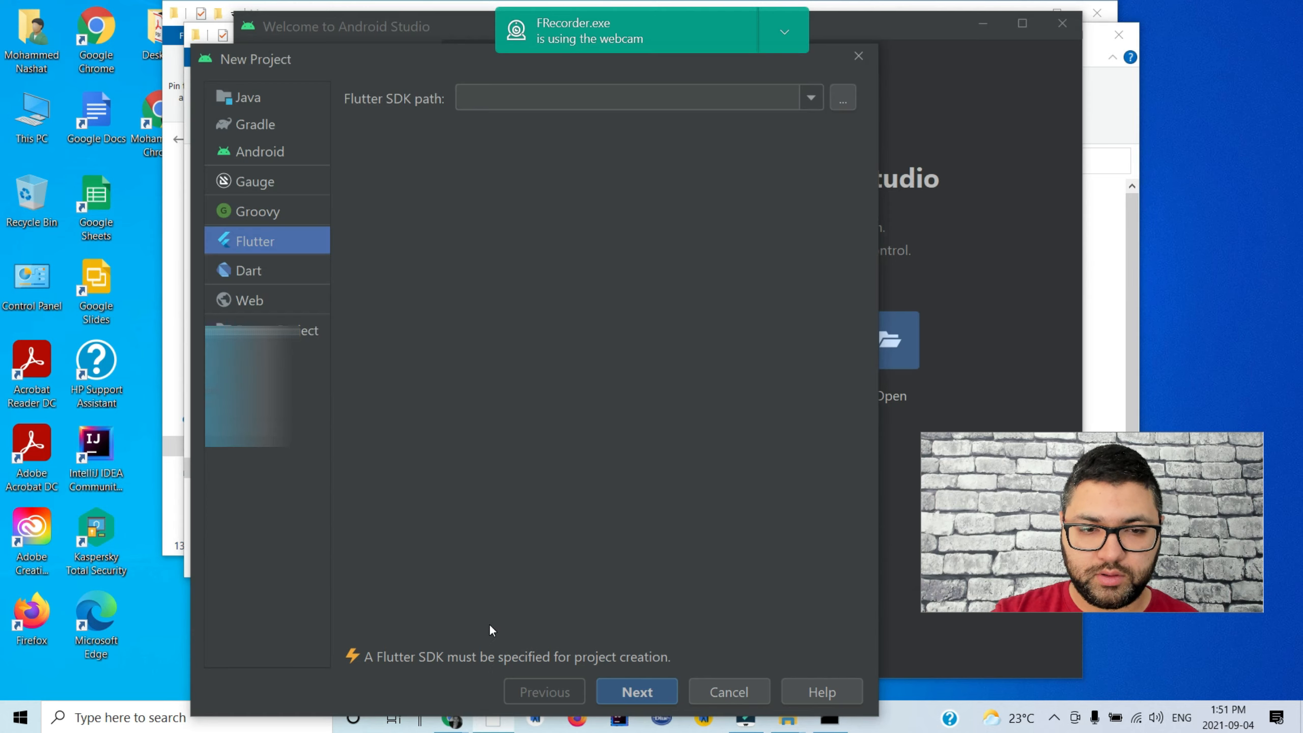
left_click(470, 109)
key("ctrl+v")
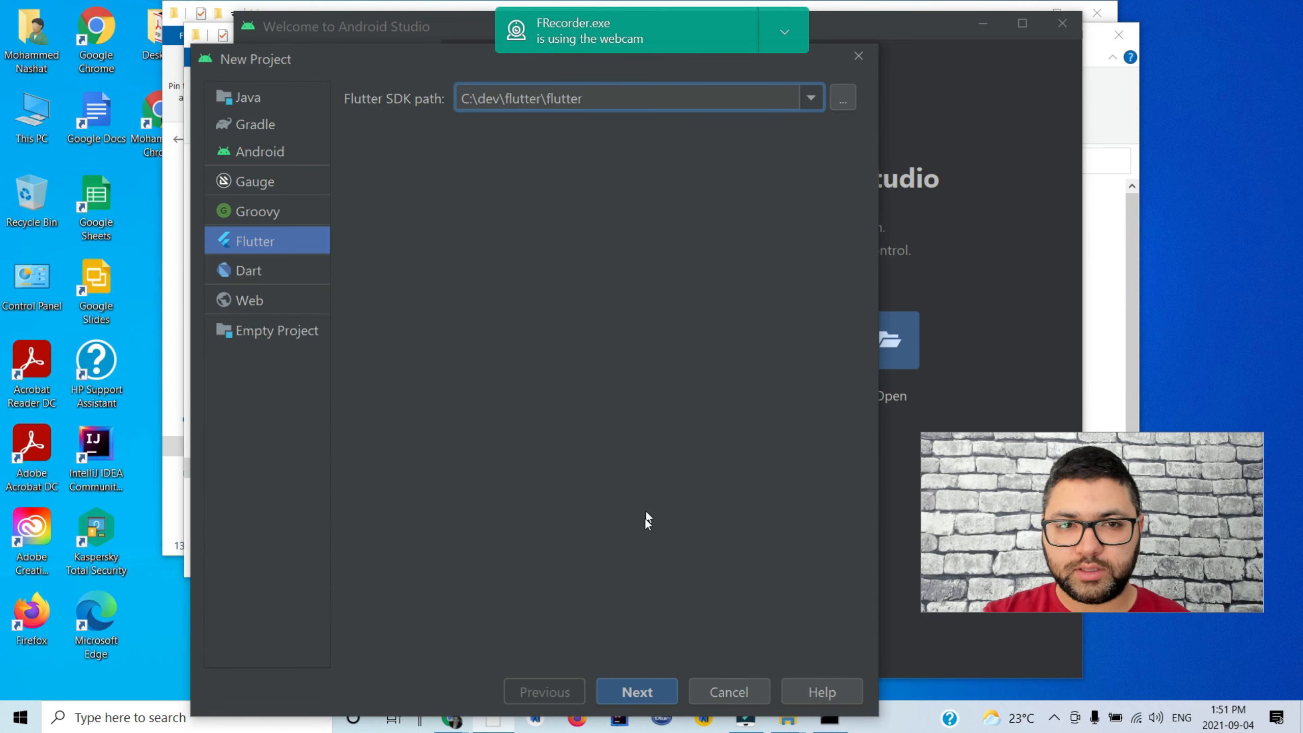
left_click(269, 269)
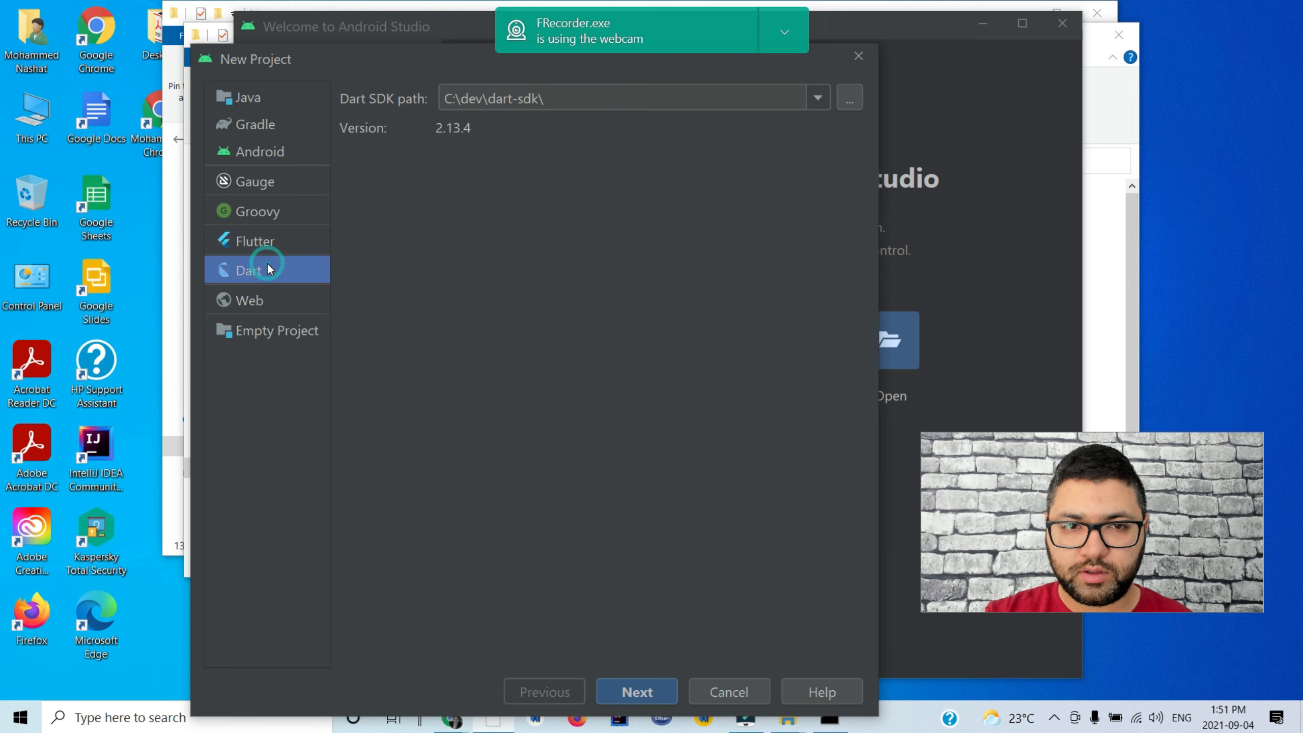
left_click(258, 243)
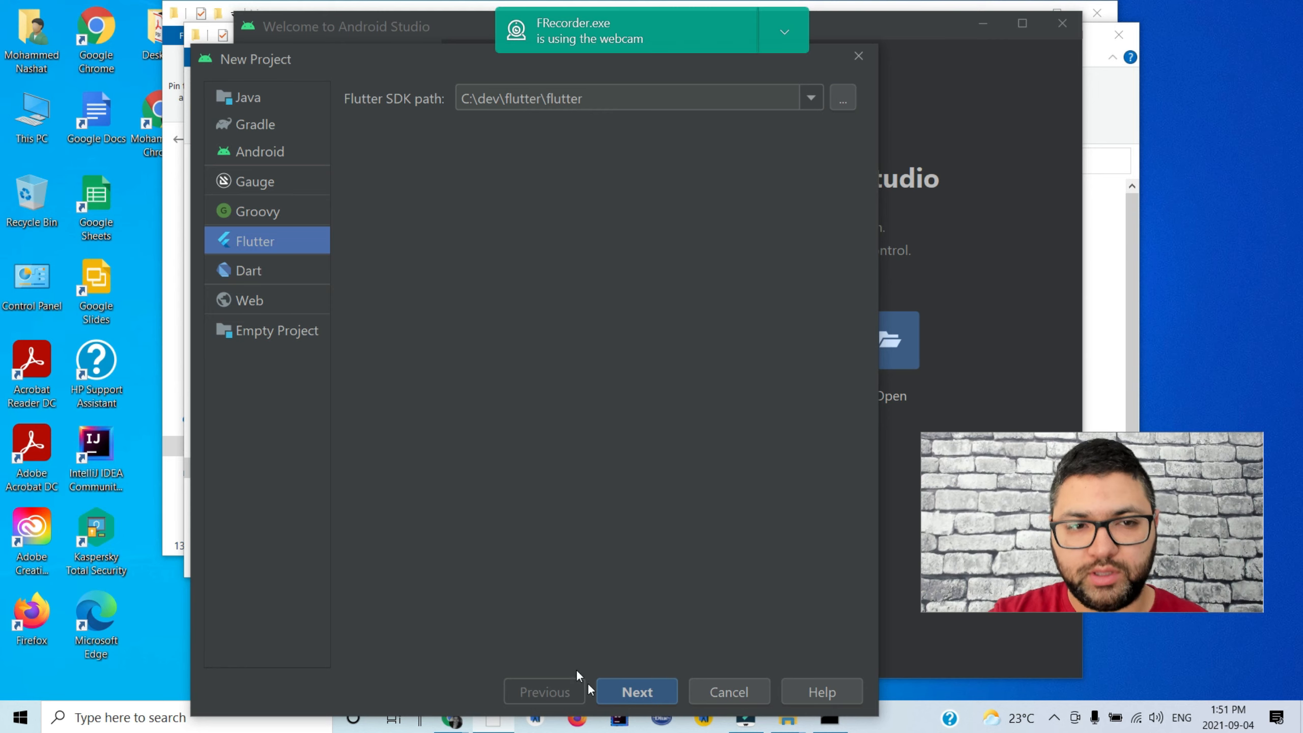
Step: Create the Flutter project with the name new_project, keeping the other defaults, and maximize its window
left_click(629, 705)
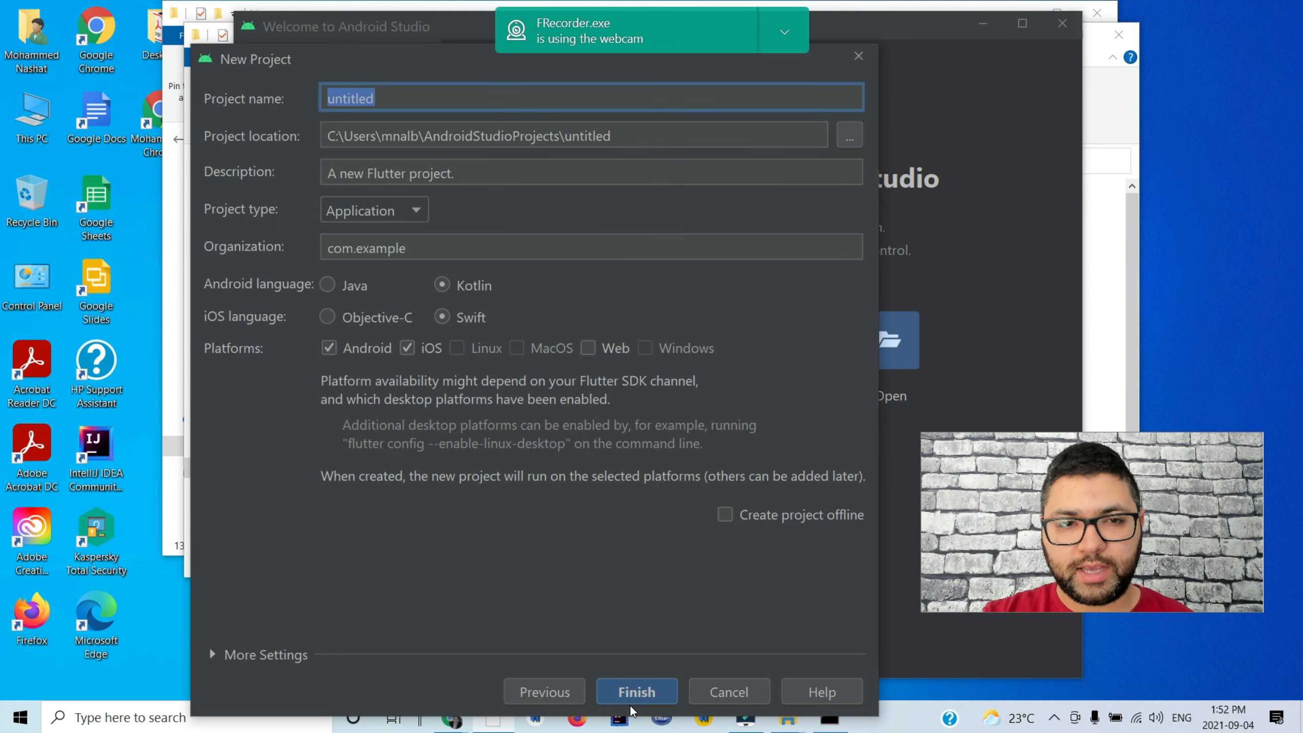
key("BackSpace")
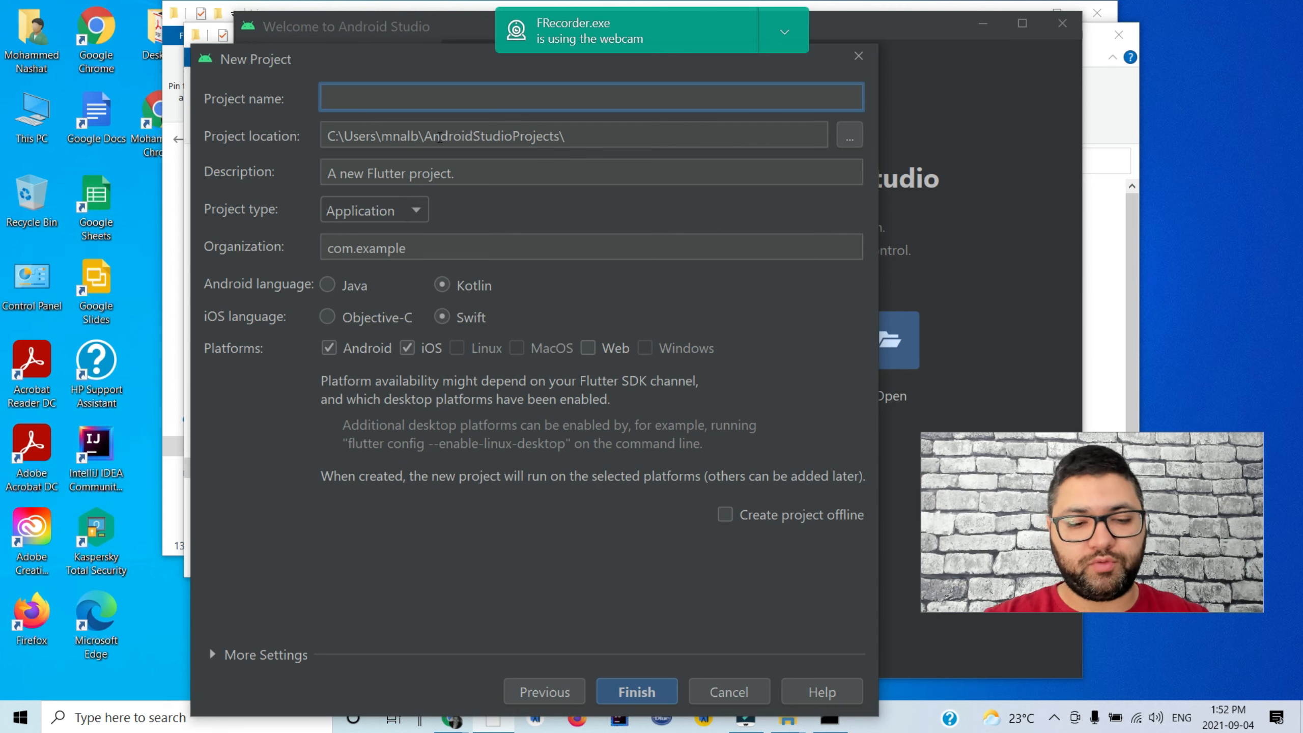
type("new")
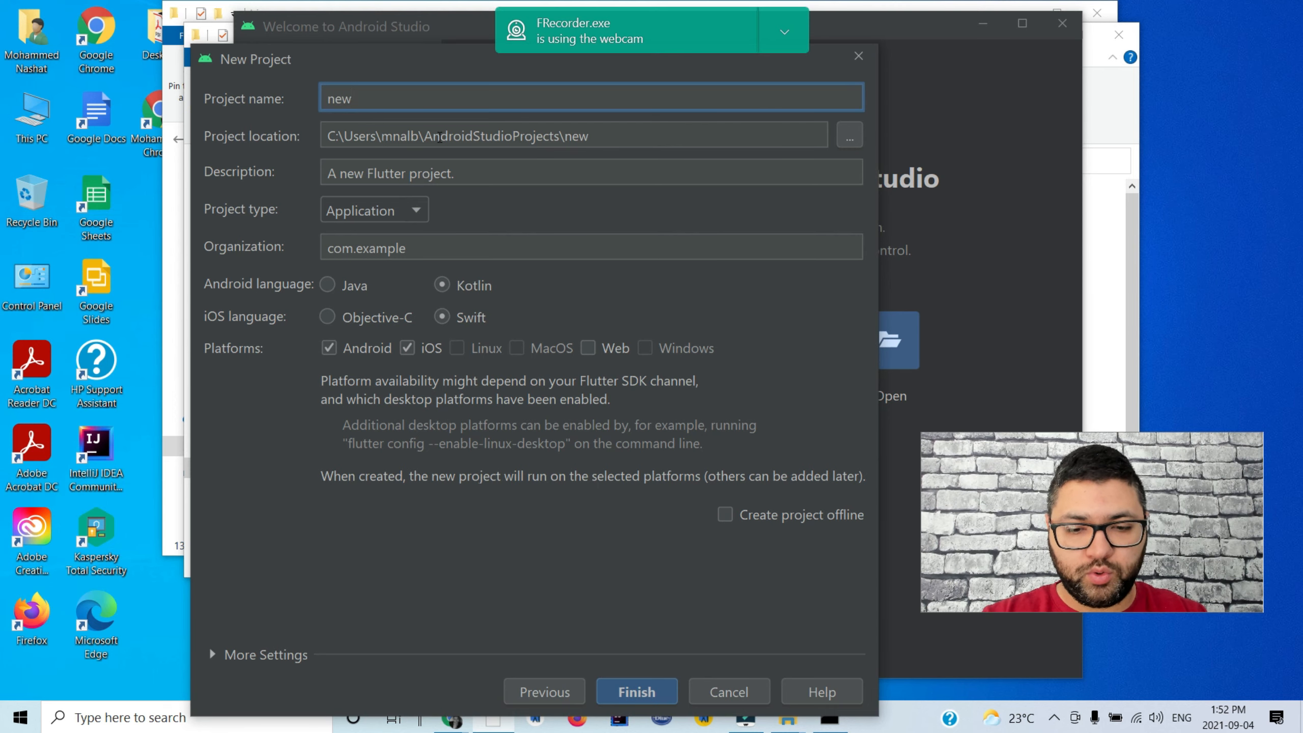
type("_project")
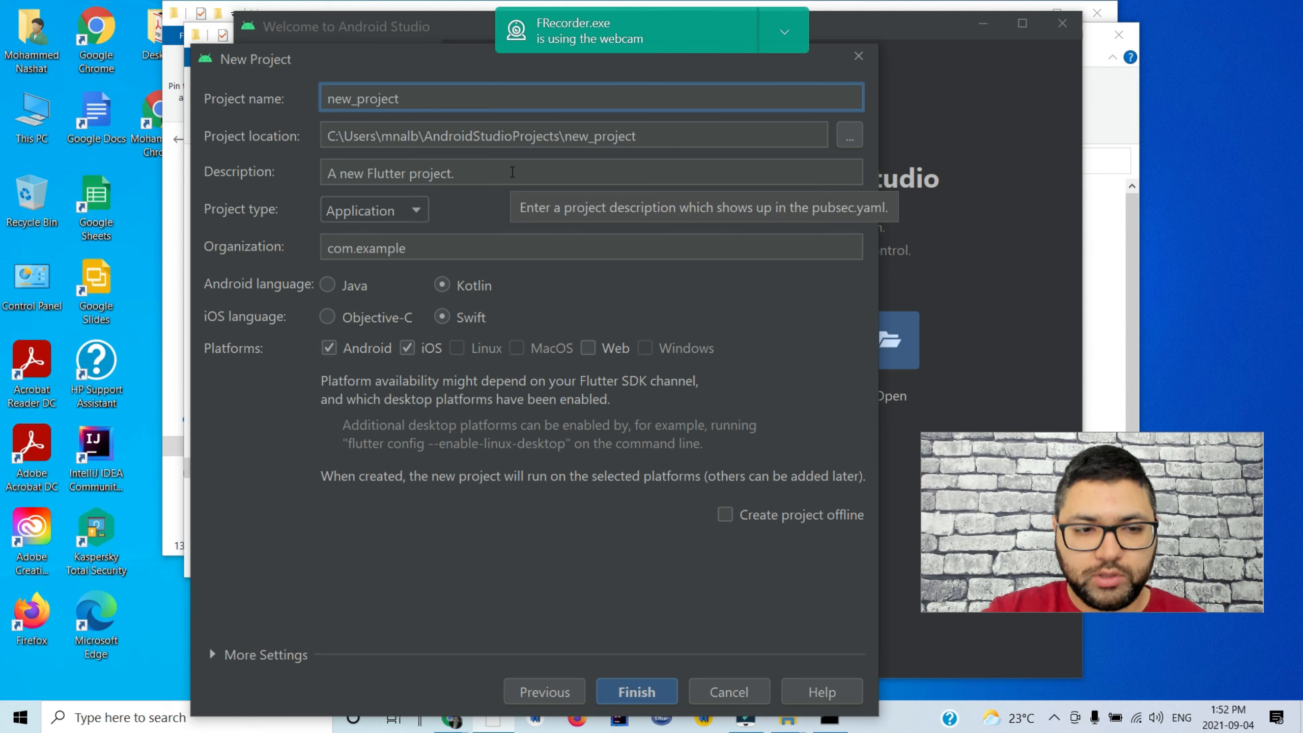
left_click(621, 692)
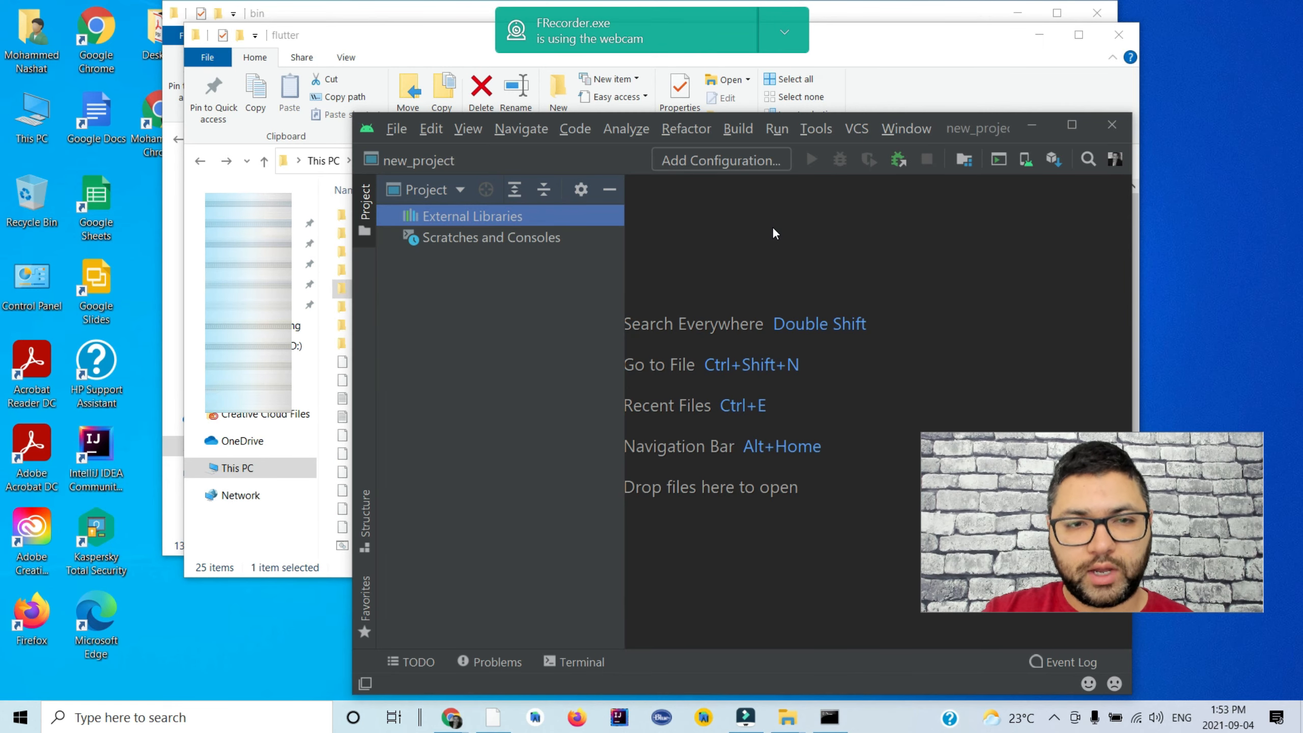
left_click(1065, 124)
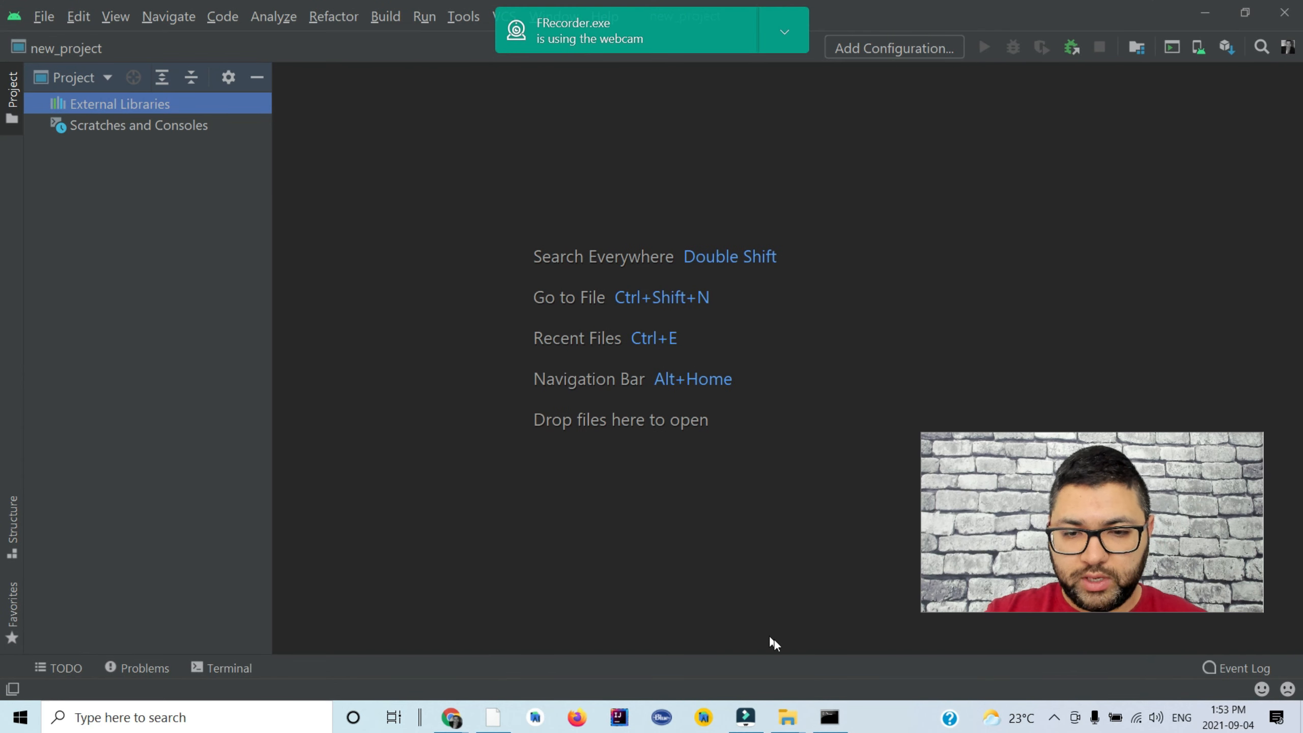
Step: Close the old Command Prompt, open a fresh one and run flutter doctor to check the Flutter installation
left_click(820, 712)
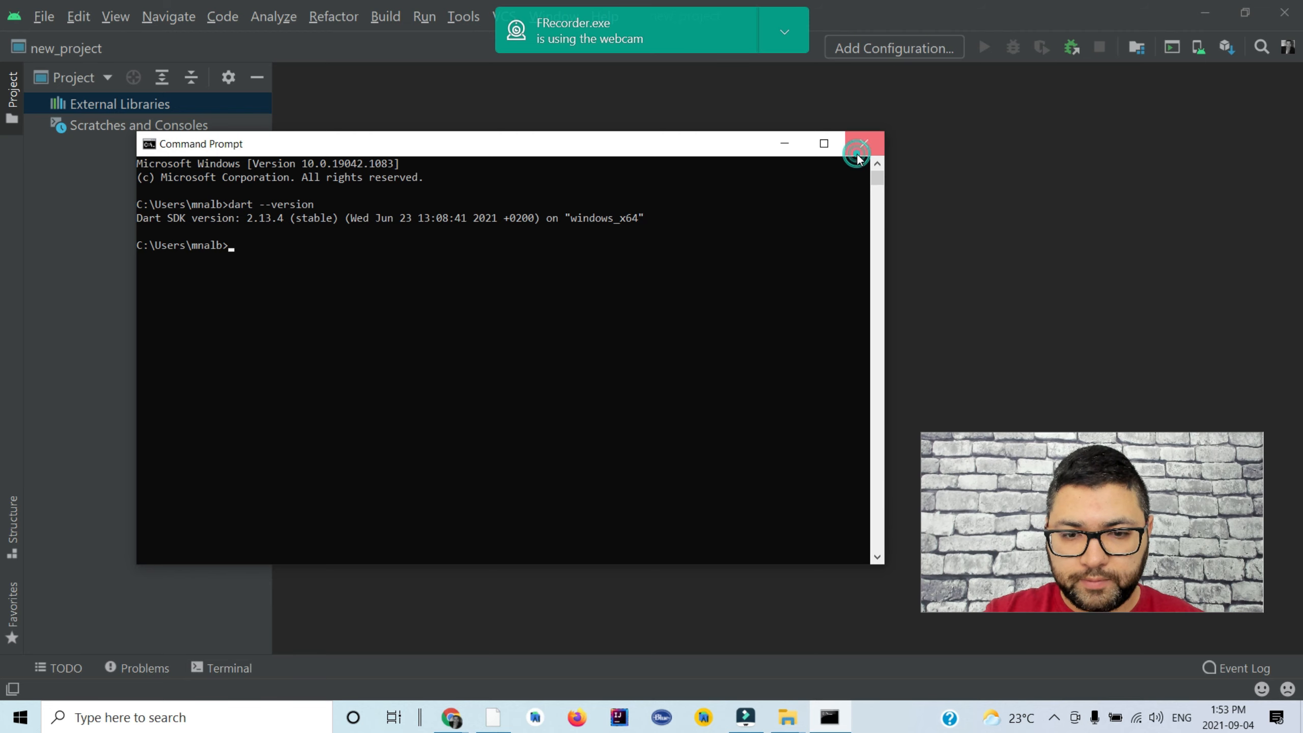
left_click(860, 151)
left_click(169, 718)
type("cmd")
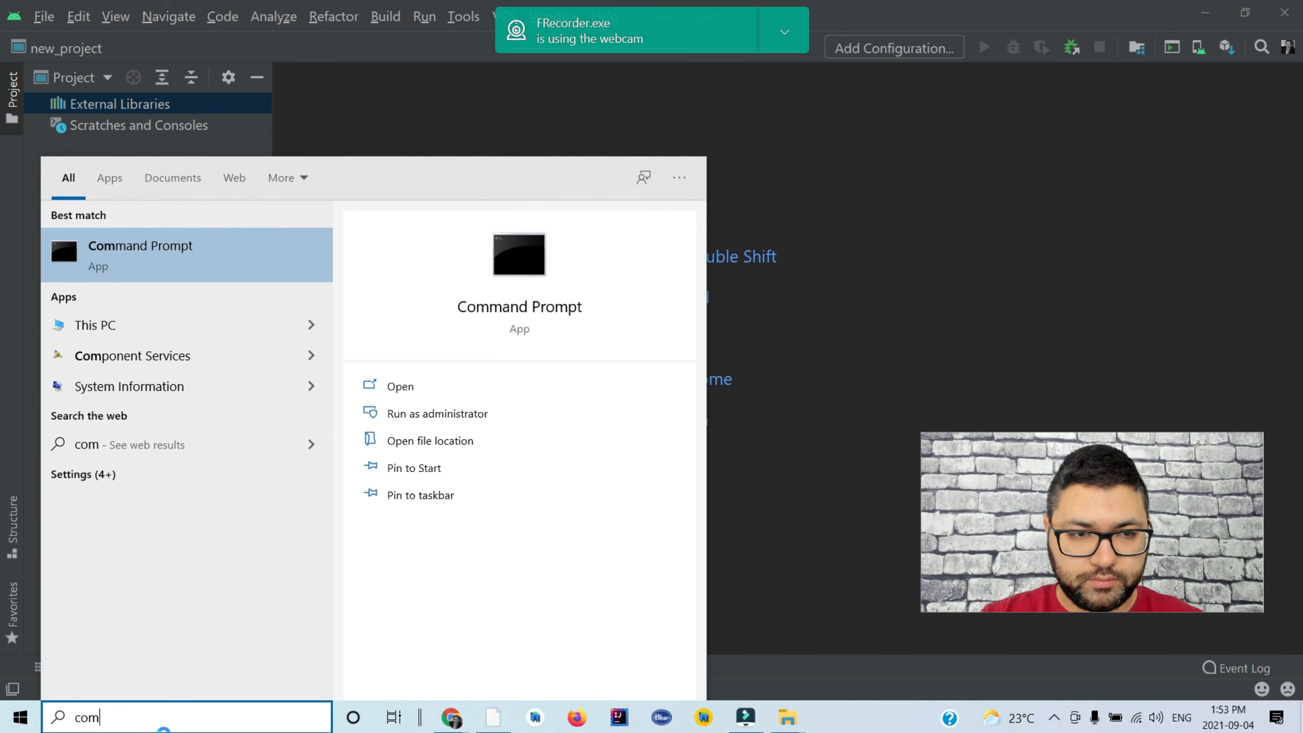
key("Return")
type("fl")
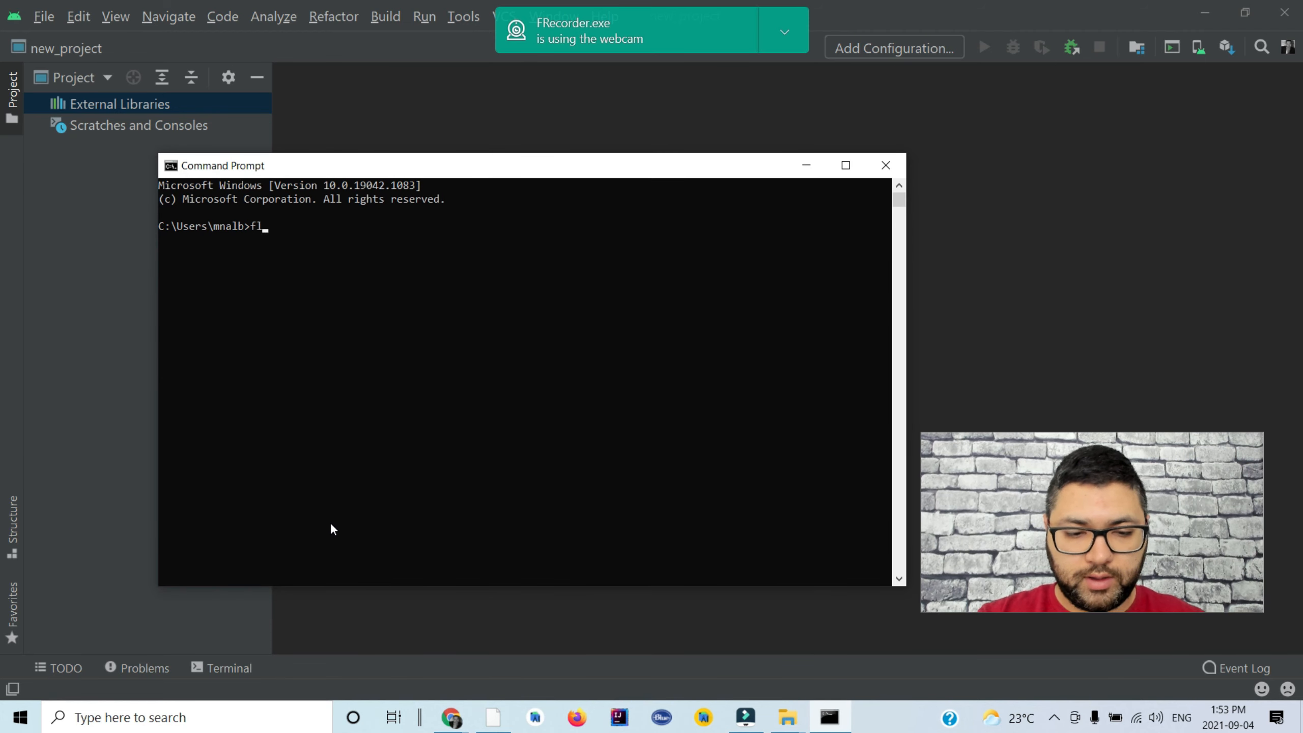
type("utter doctor")
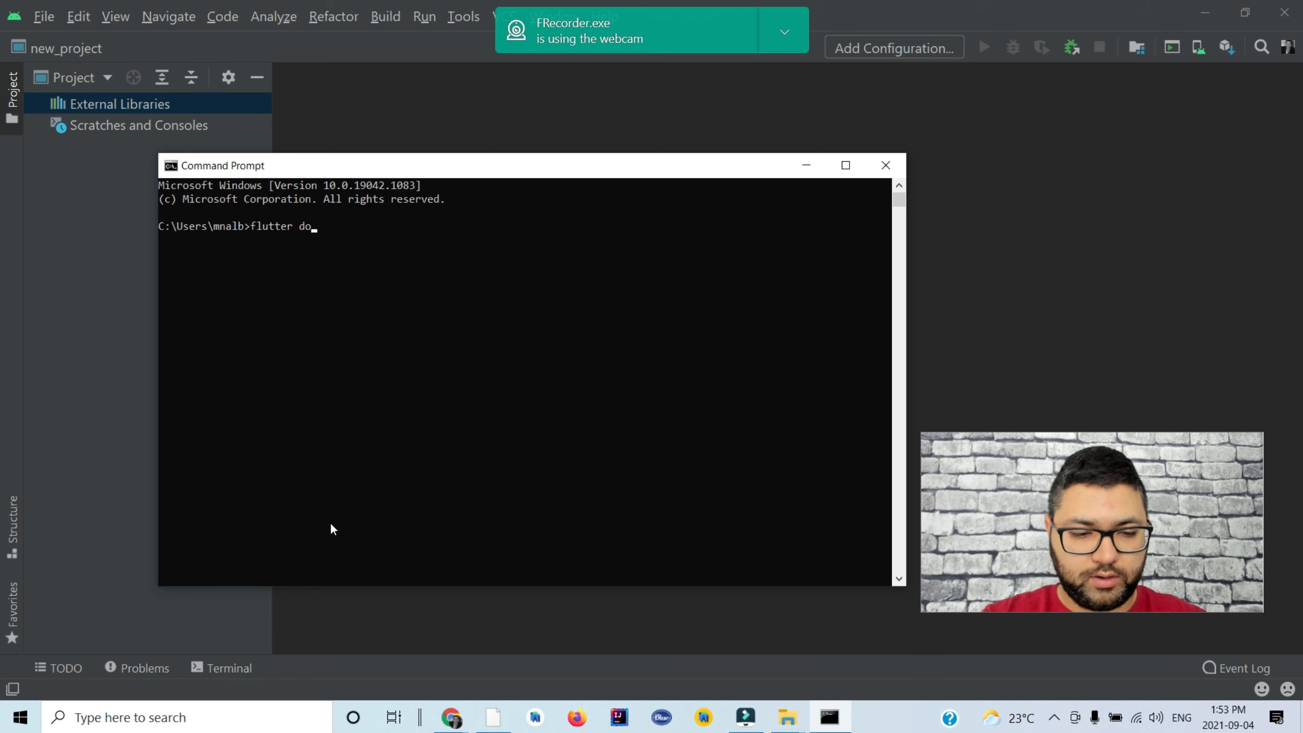
key("Return")
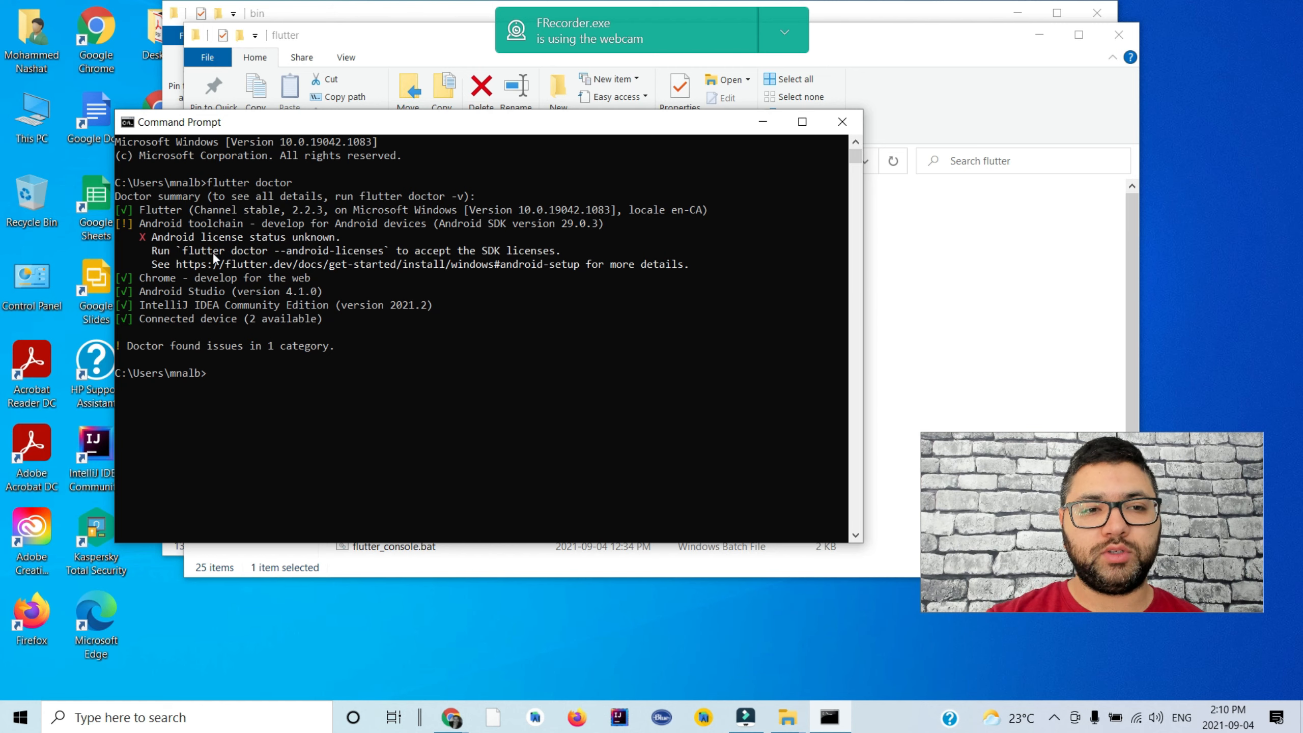
Step: Try to accept the Android SDK licenses by copying flutter doctor --android-licenses from the output and running it
left_click_drag(183, 246, 376, 253)
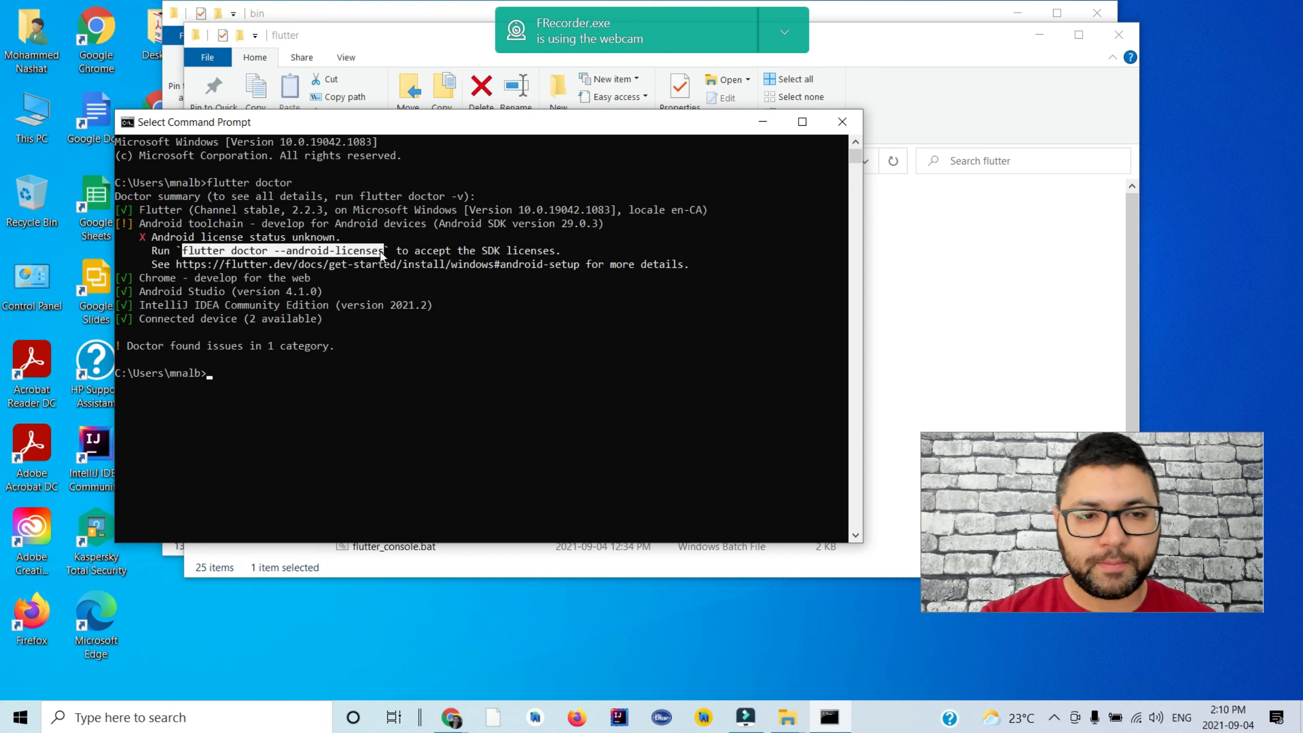
key("ctrl+c")
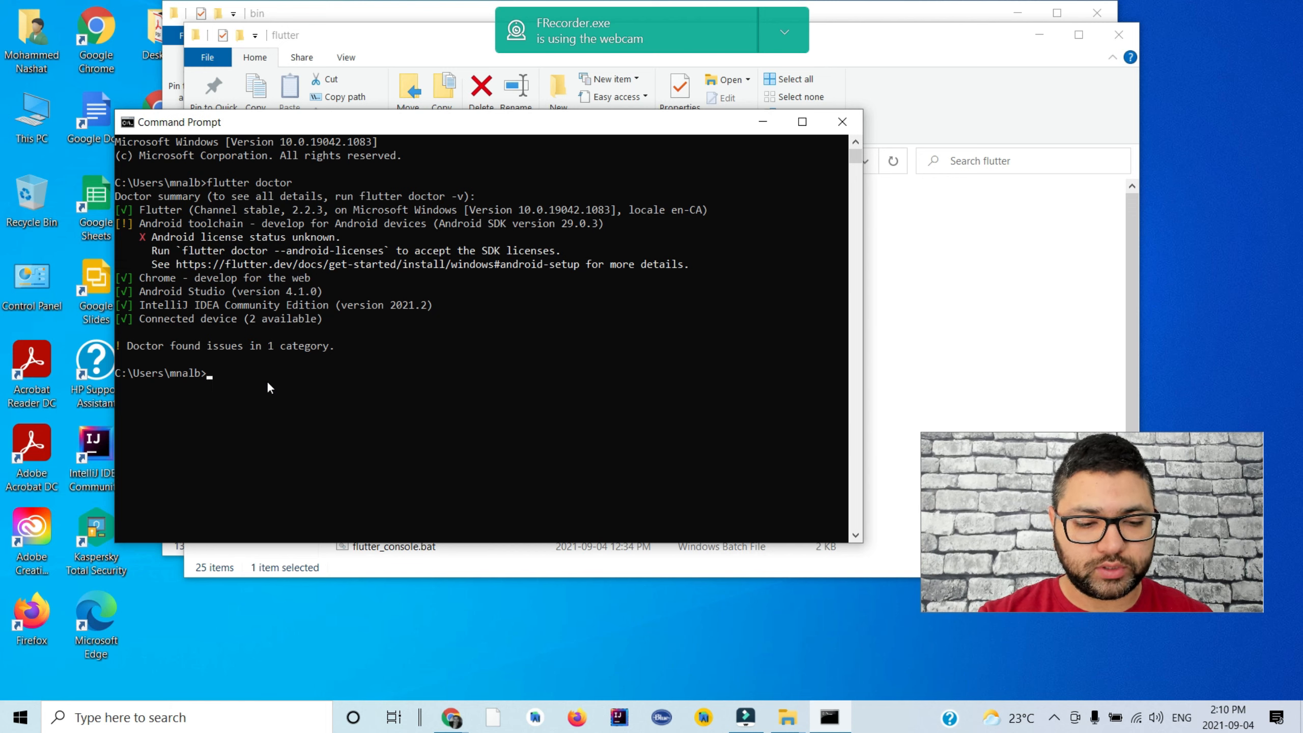
key("ctrl+v")
key("Return")
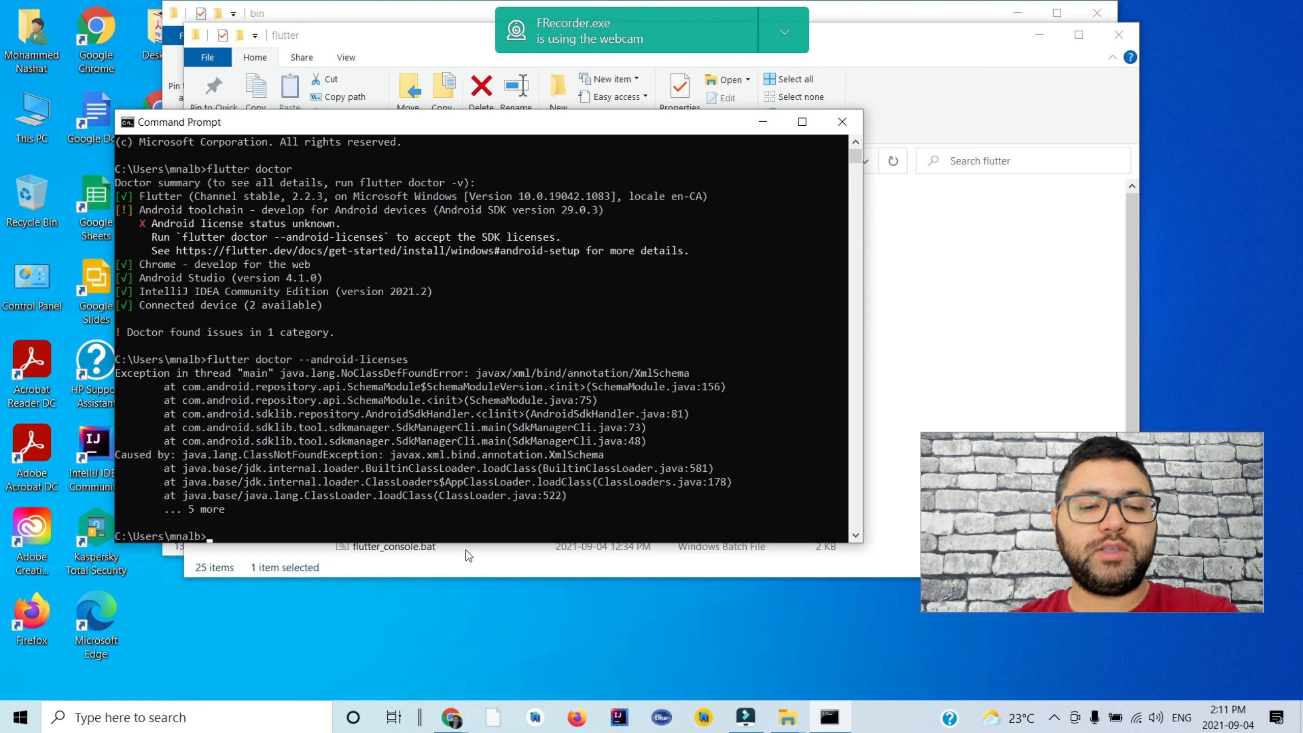
Step: Switch to Chrome, read the Stack Overflow answer on fixing the android-sdk license error, and minimize the browser
left_click(452, 717)
left_click(506, 679)
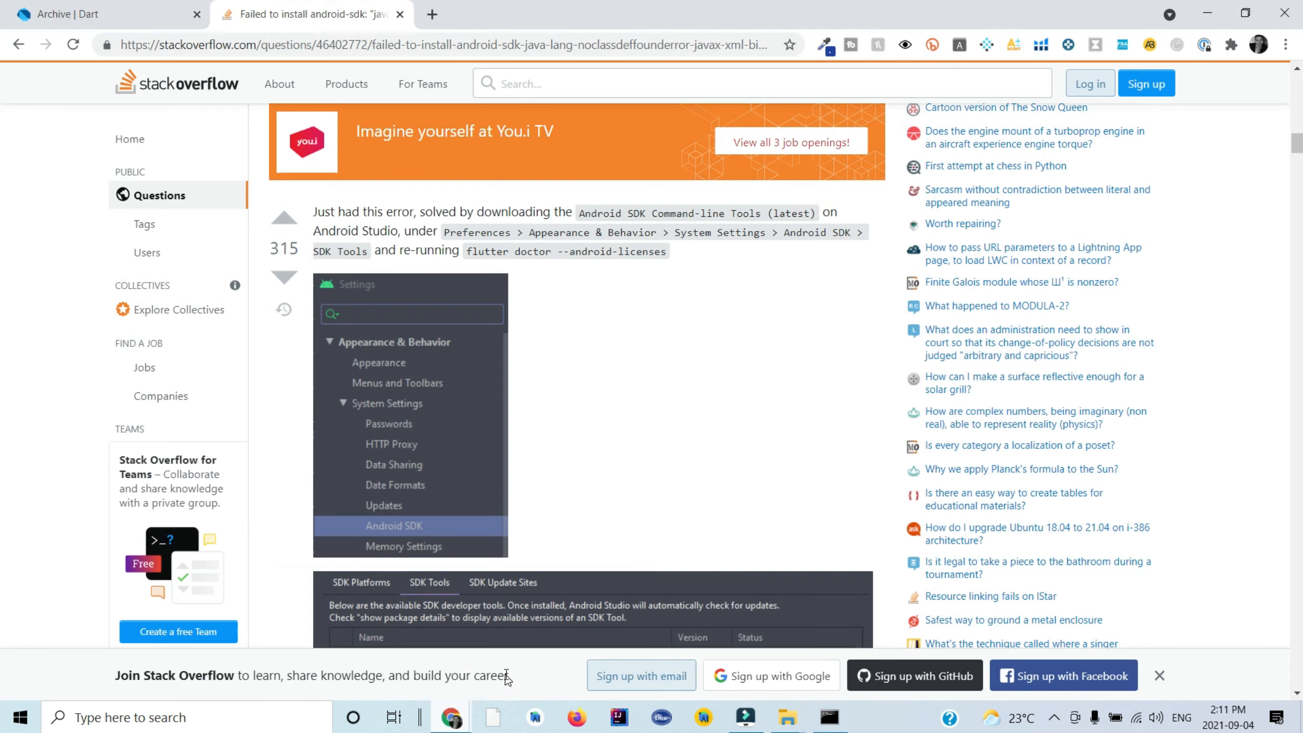
scroll(541, 452, "up", 1)
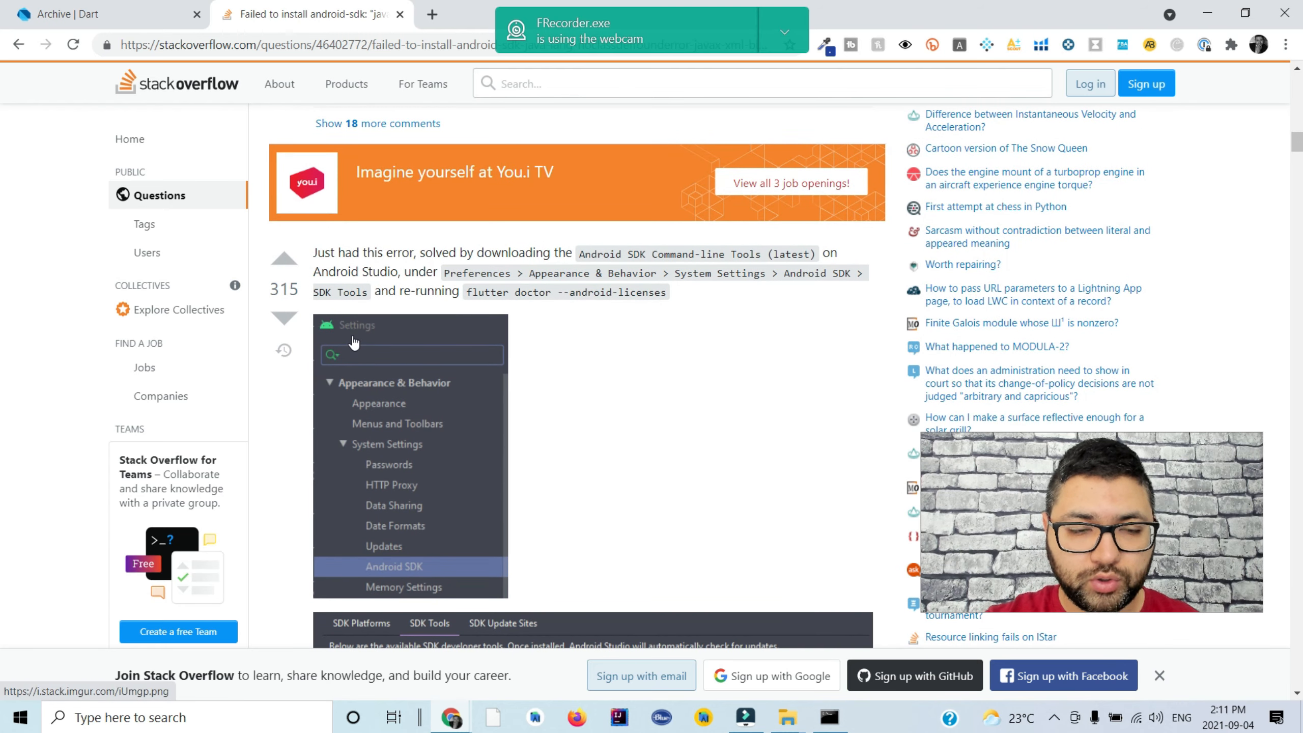
scroll(441, 563, "down", 4)
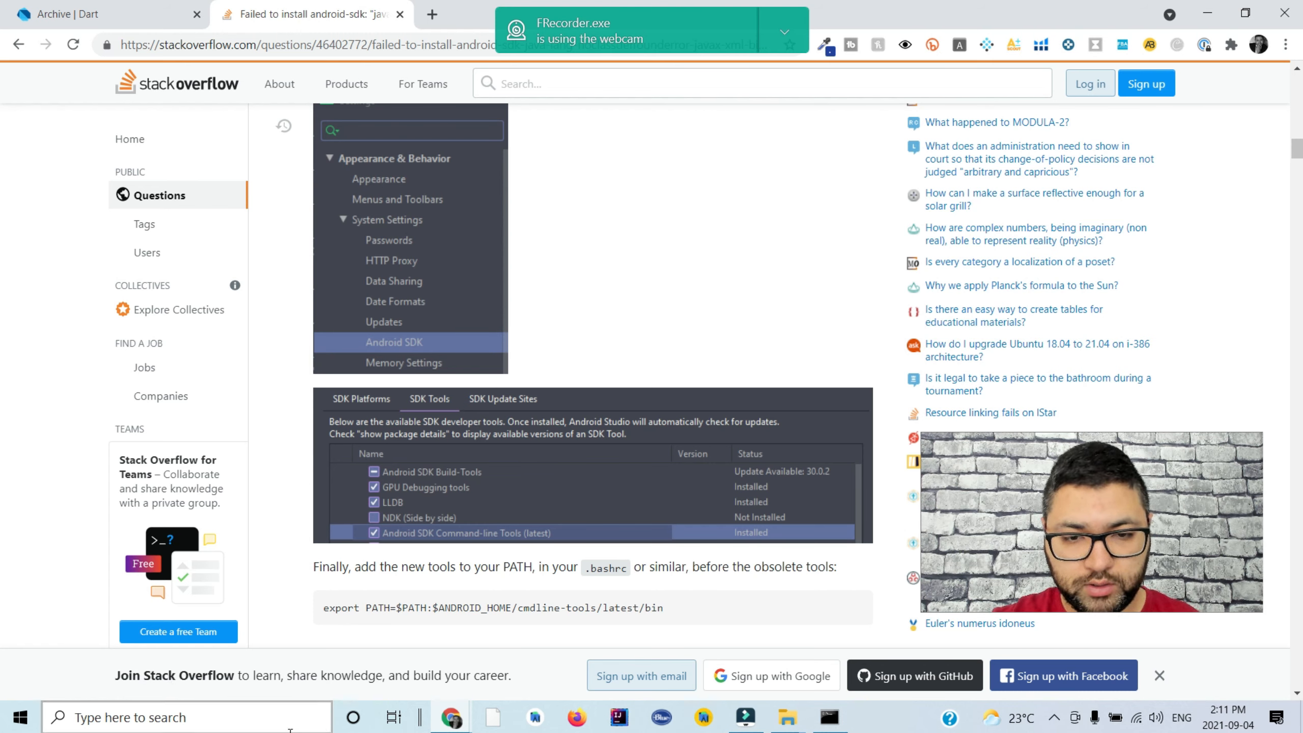
left_click(1207, 13)
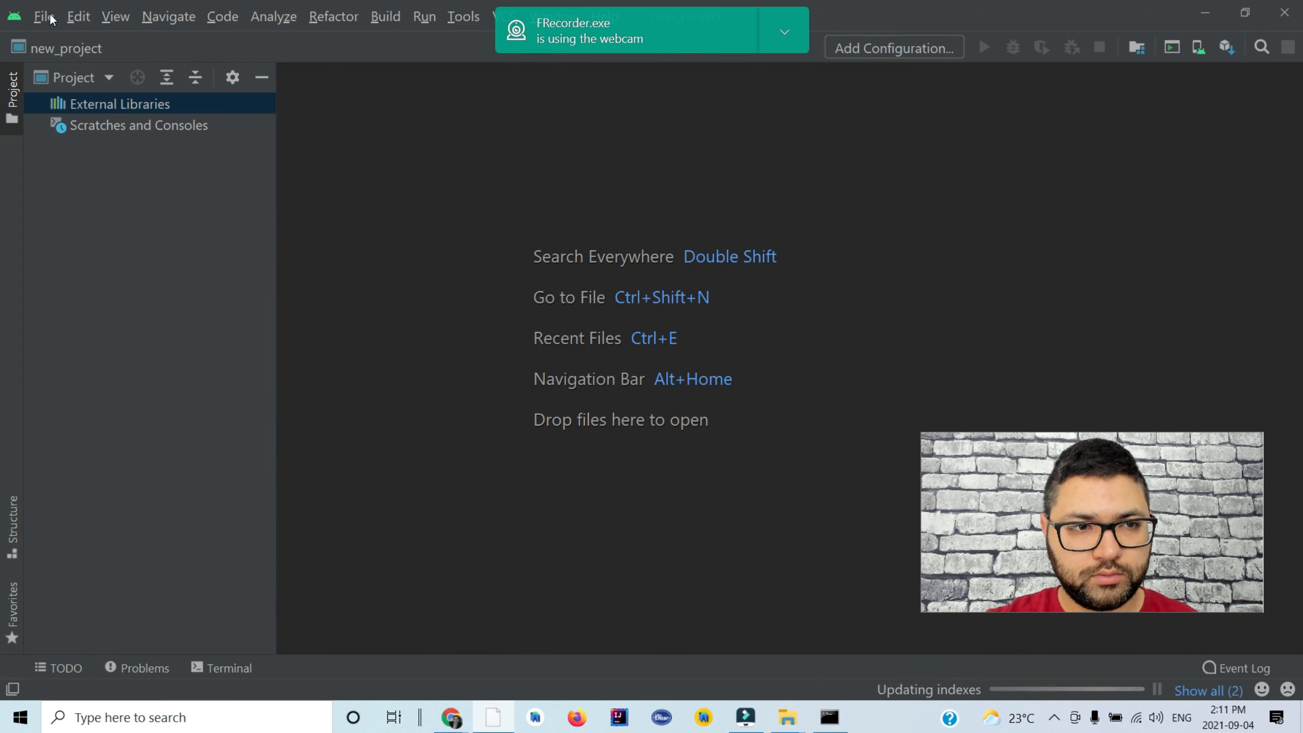
Step: Open Android Studio's settings and show the SDK Tools list of the Android SDK under System Settings
left_click(52, 19)
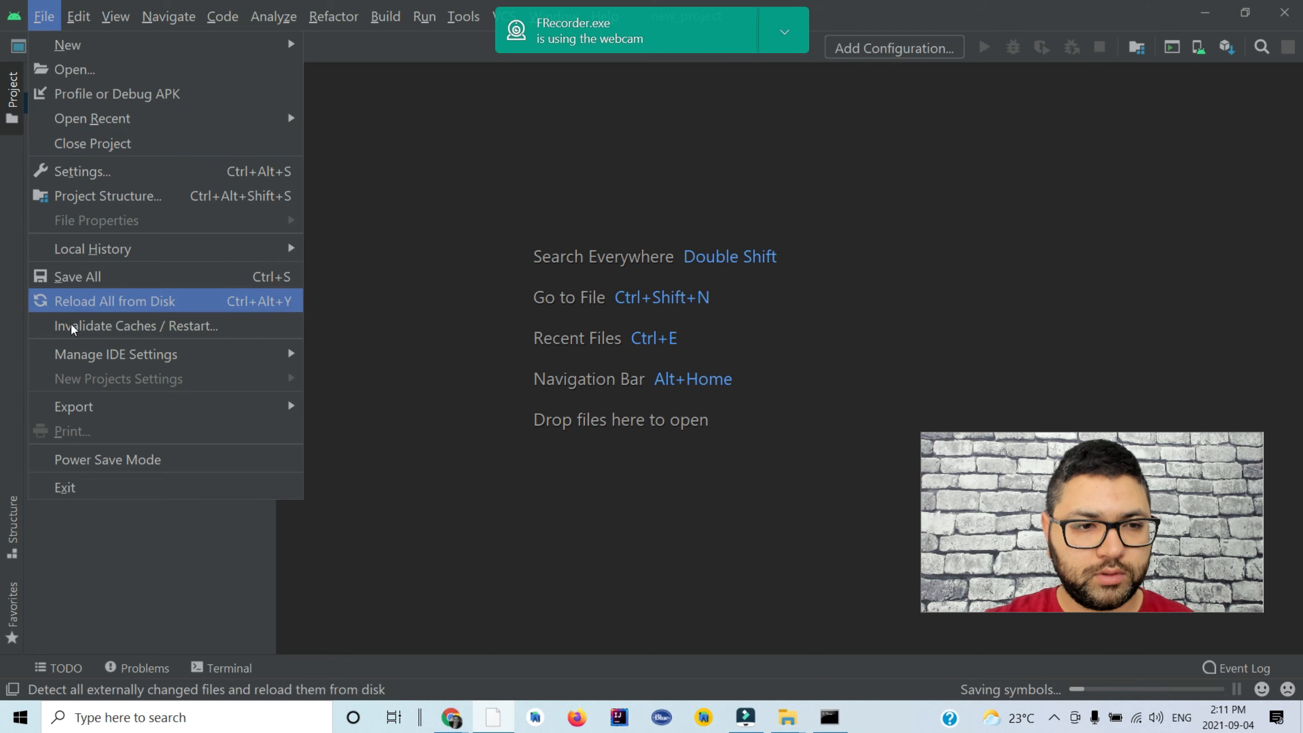
left_click(70, 173)
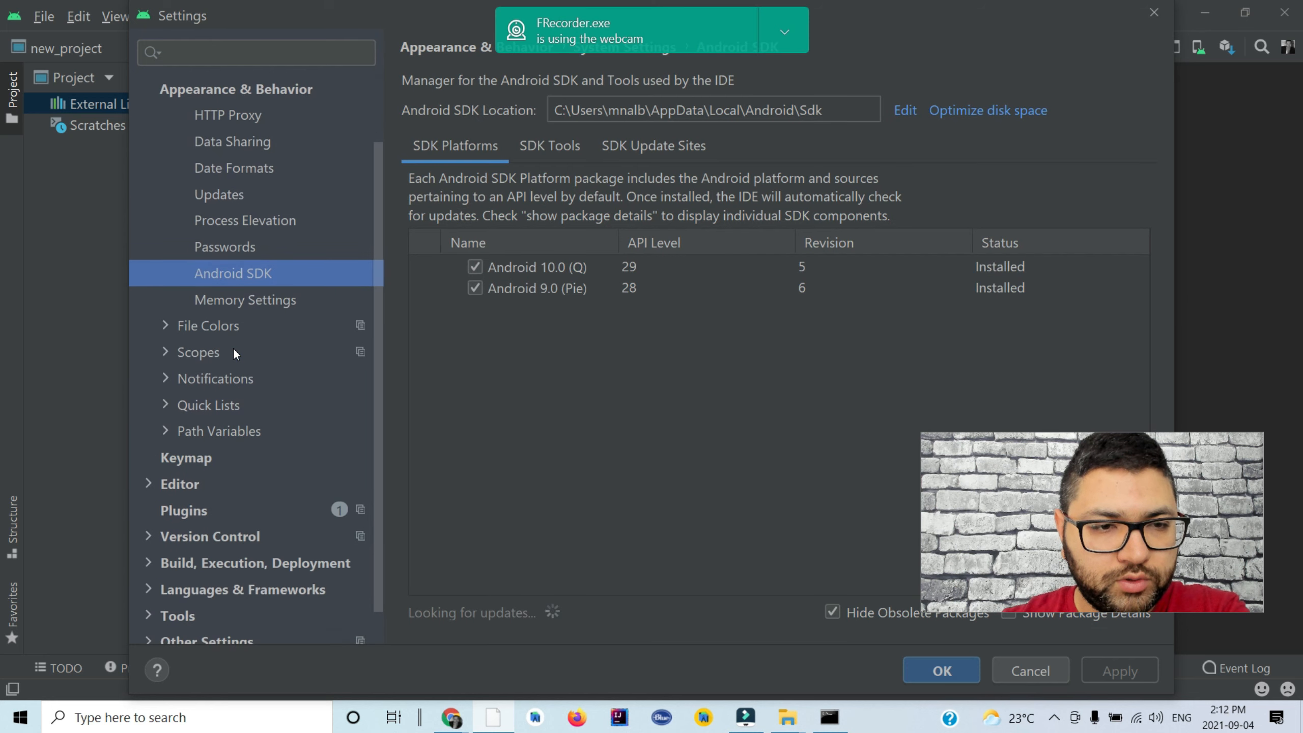
scroll(246, 226, "up", 1)
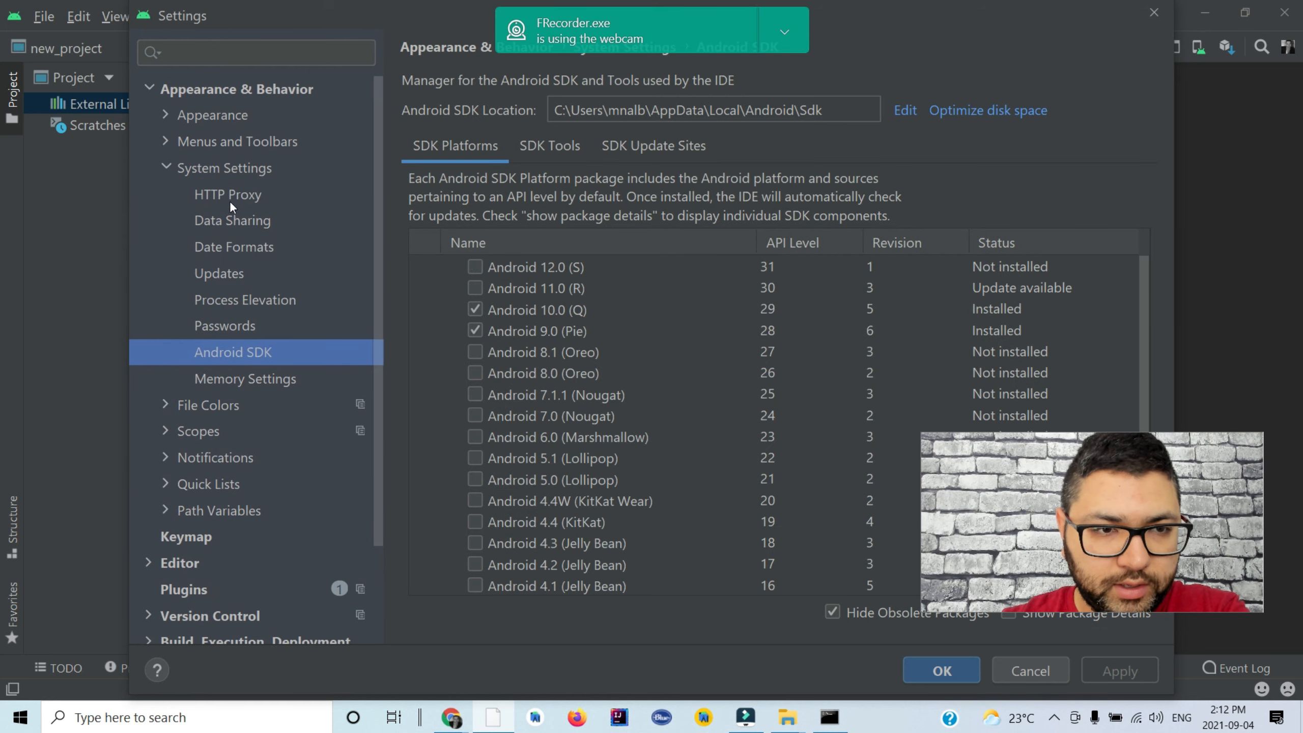
left_click(177, 169)
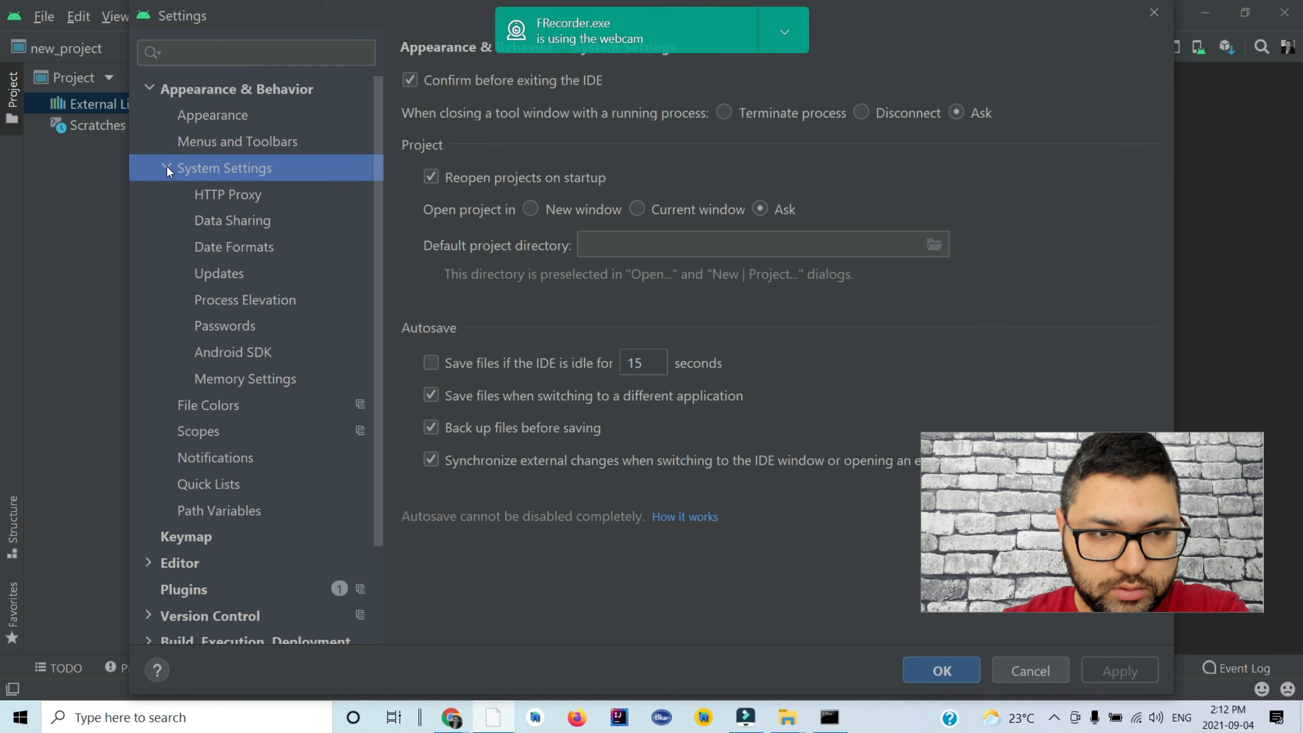
left_click(166, 168)
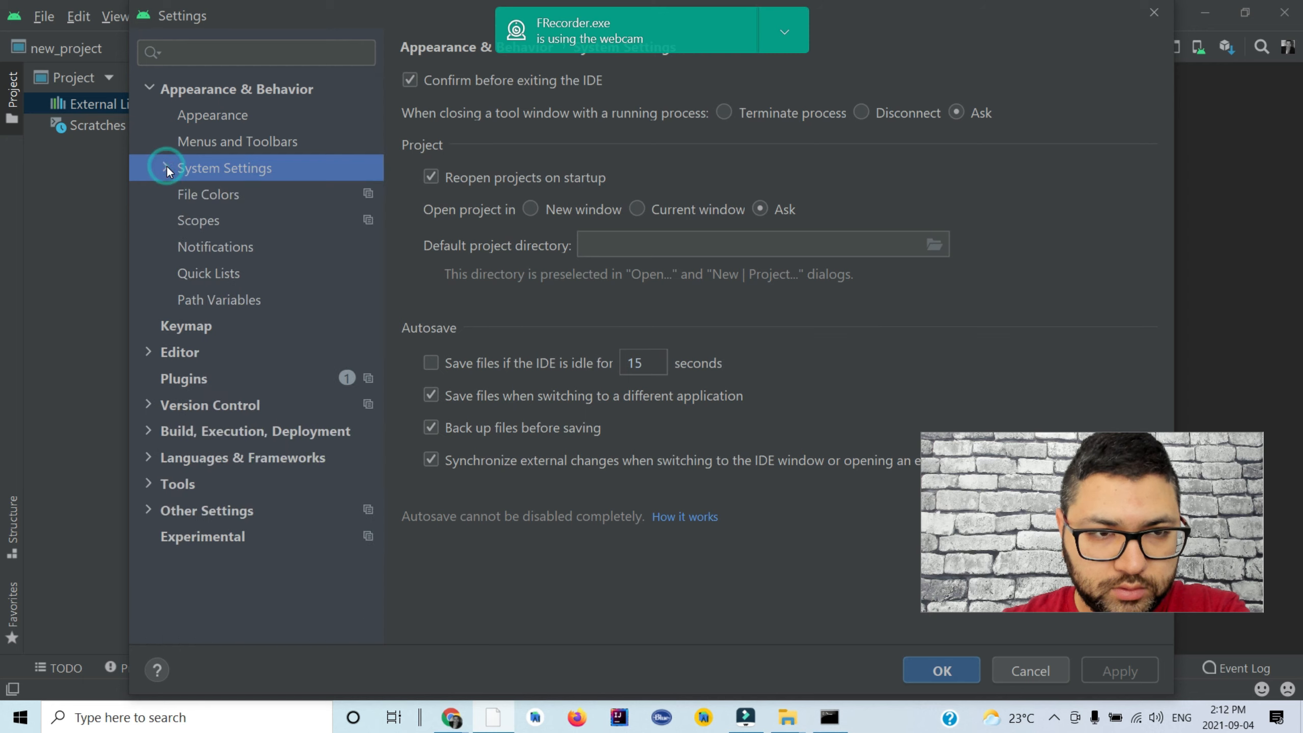
left_click(151, 83)
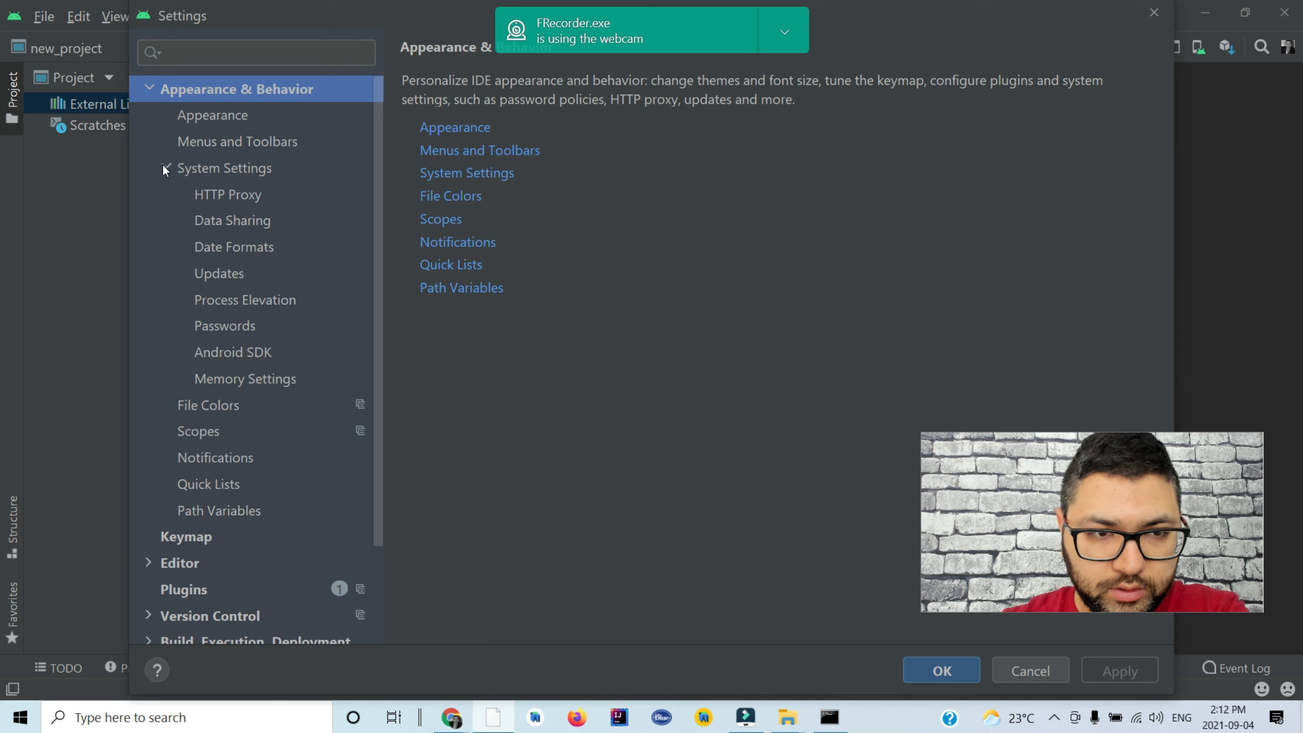
left_click(224, 357)
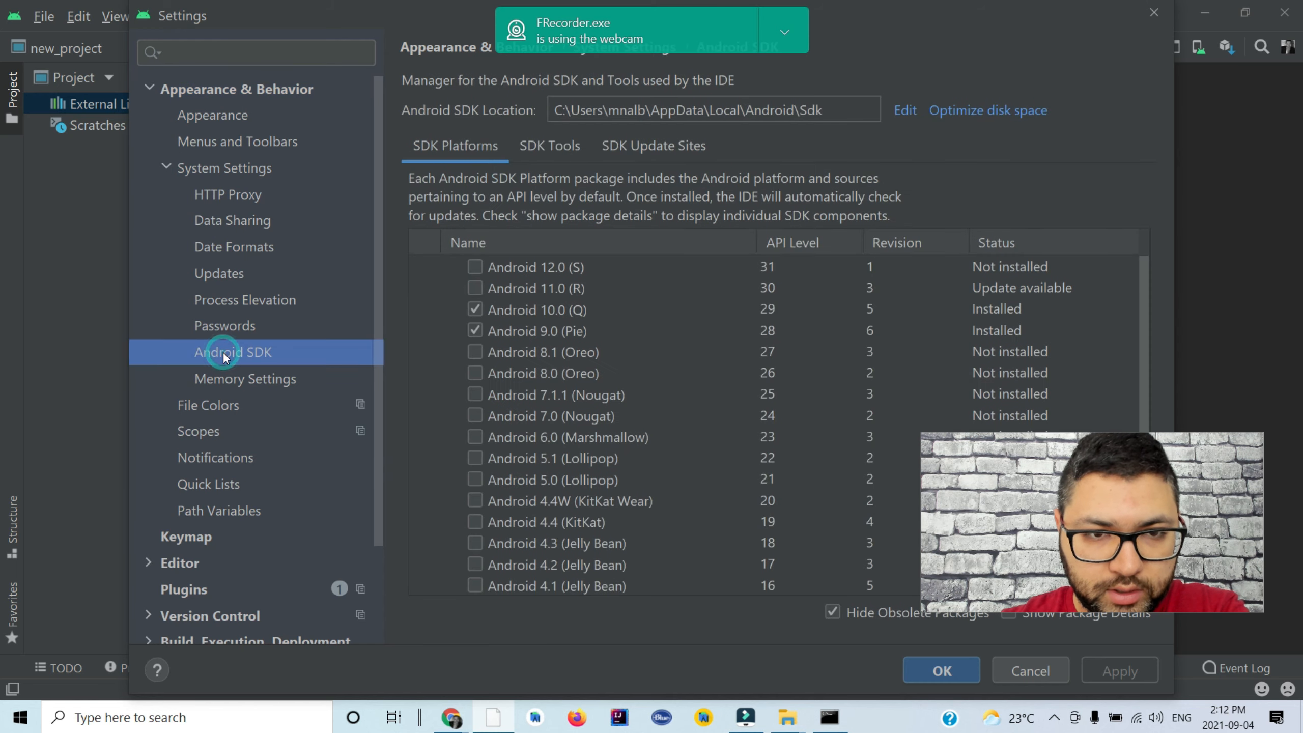
left_click(545, 145)
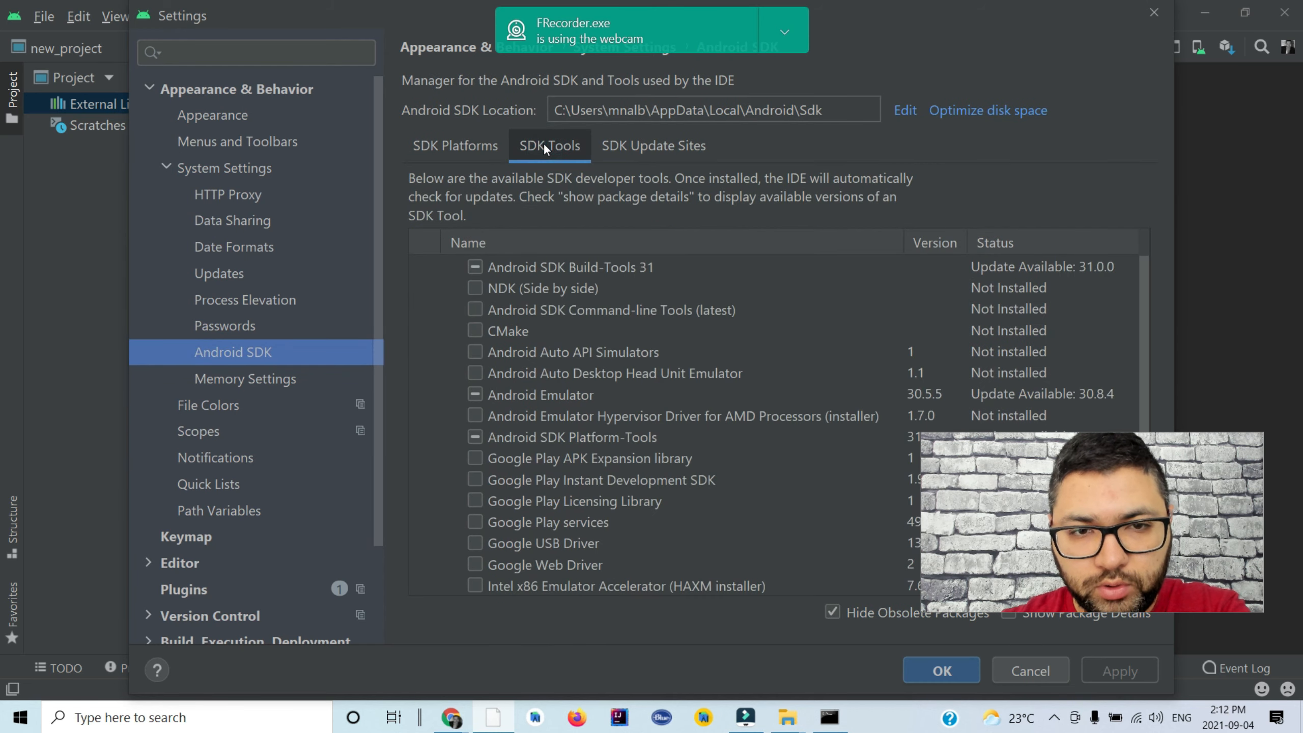
Step: Install Android SDK Command-line Tools (latest), finish the component installer and close the settings
left_click(476, 314)
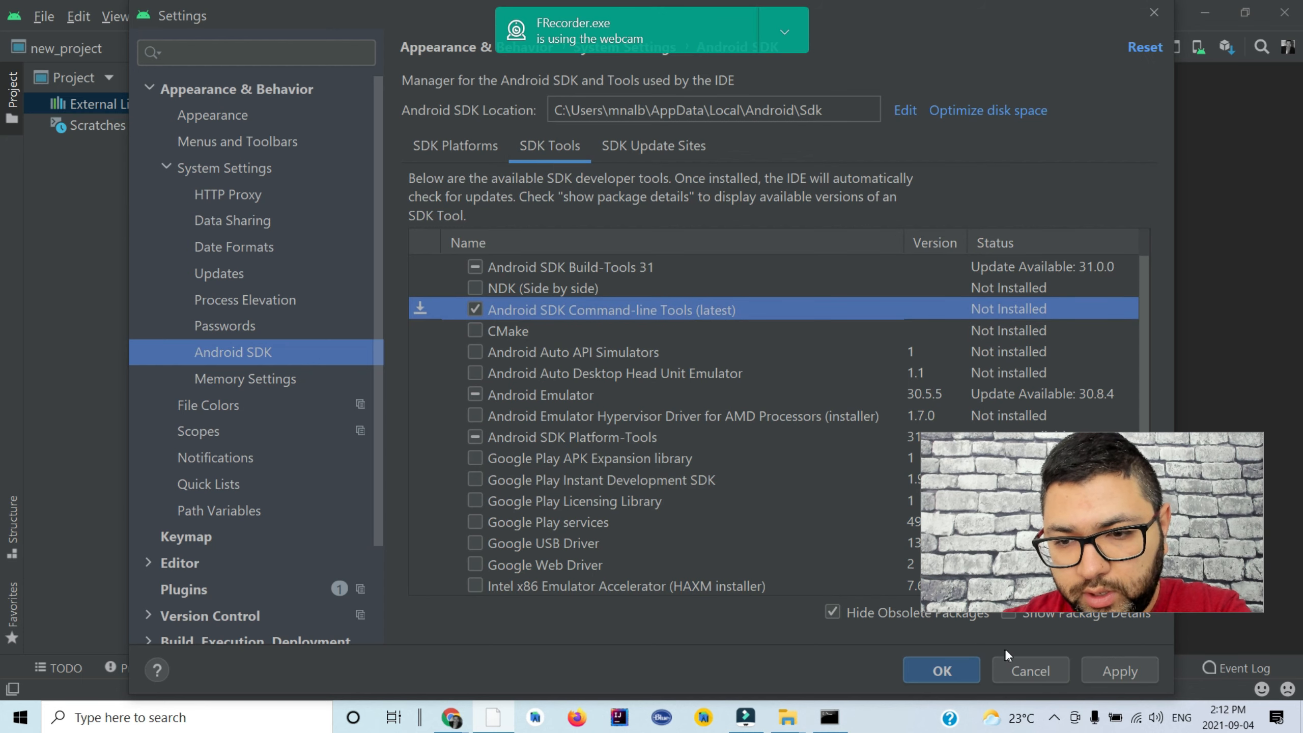
left_click(1104, 665)
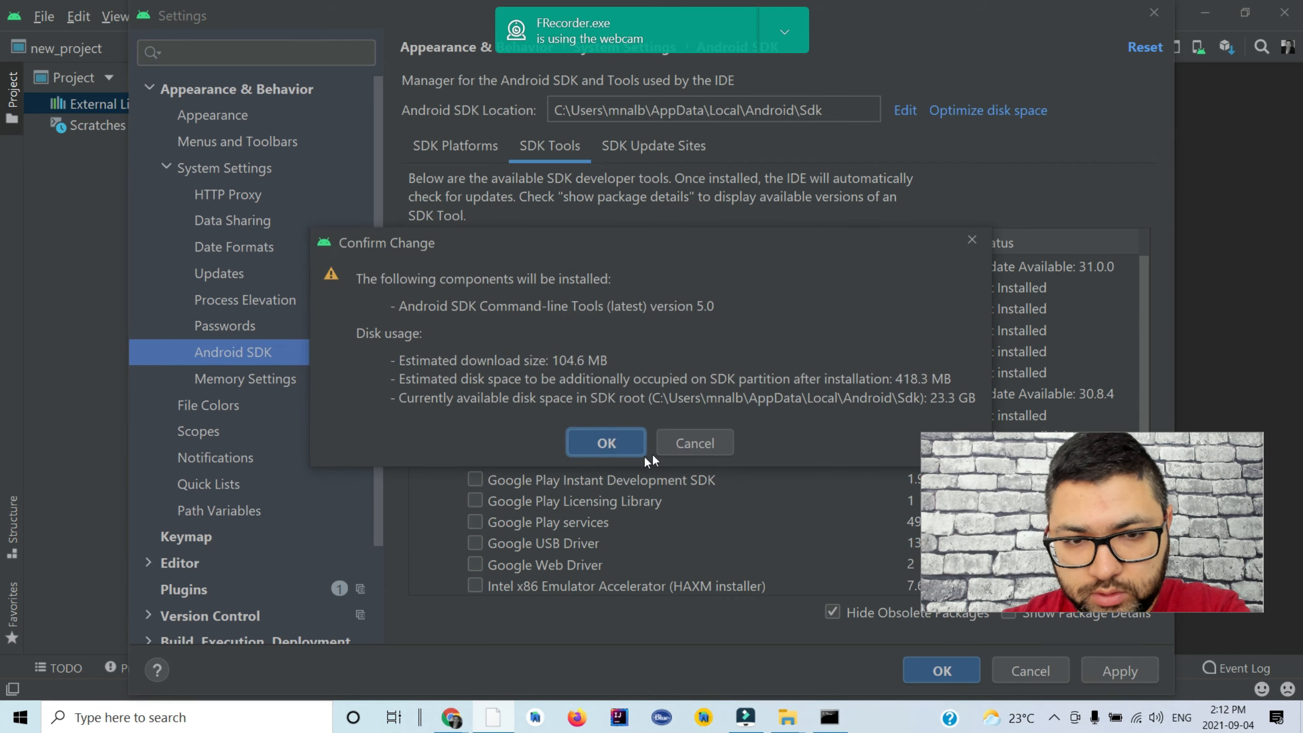
left_click(608, 446)
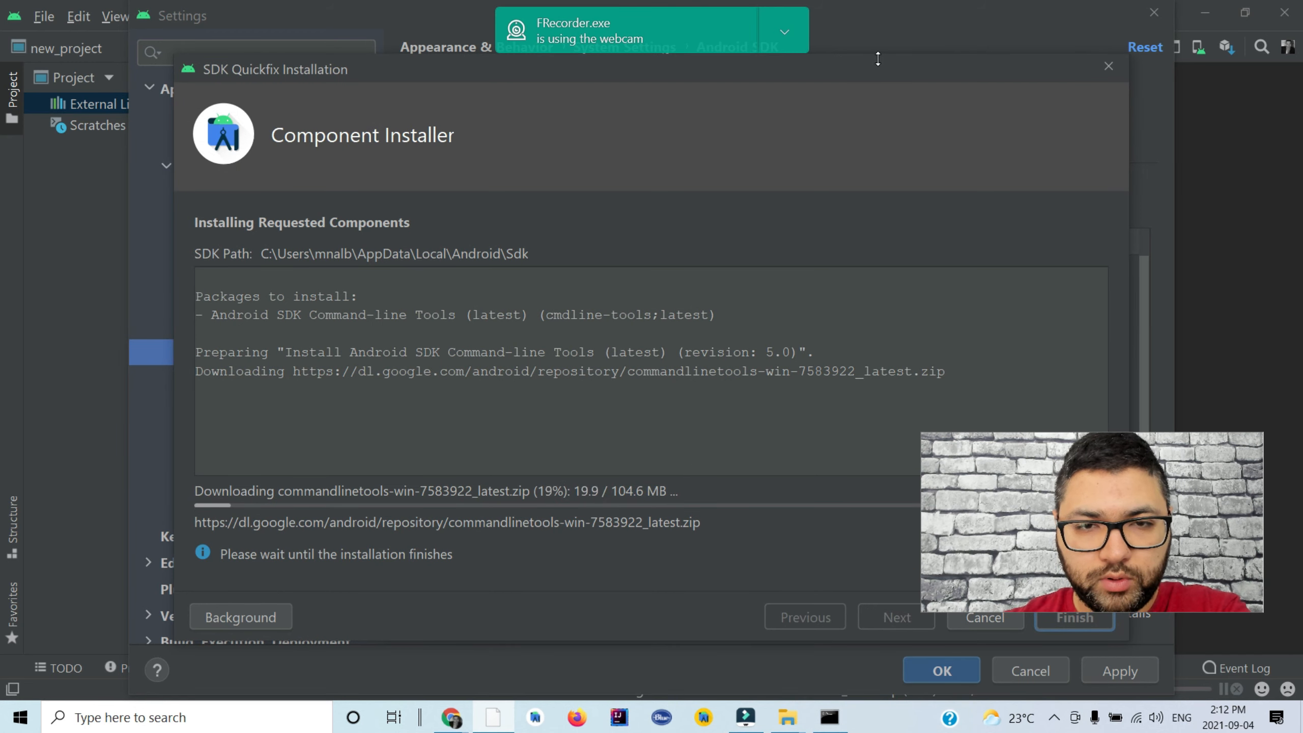
left_click_drag(875, 65, 753, 100)
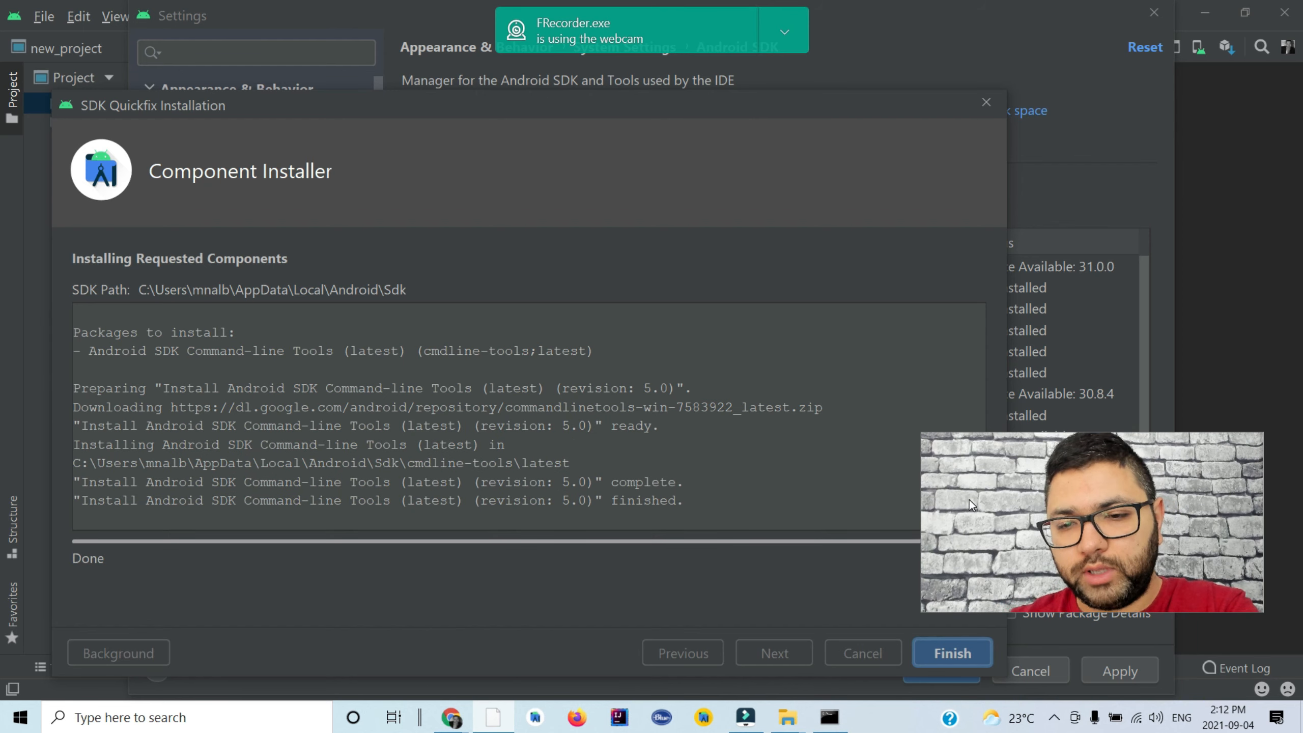
left_click(940, 661)
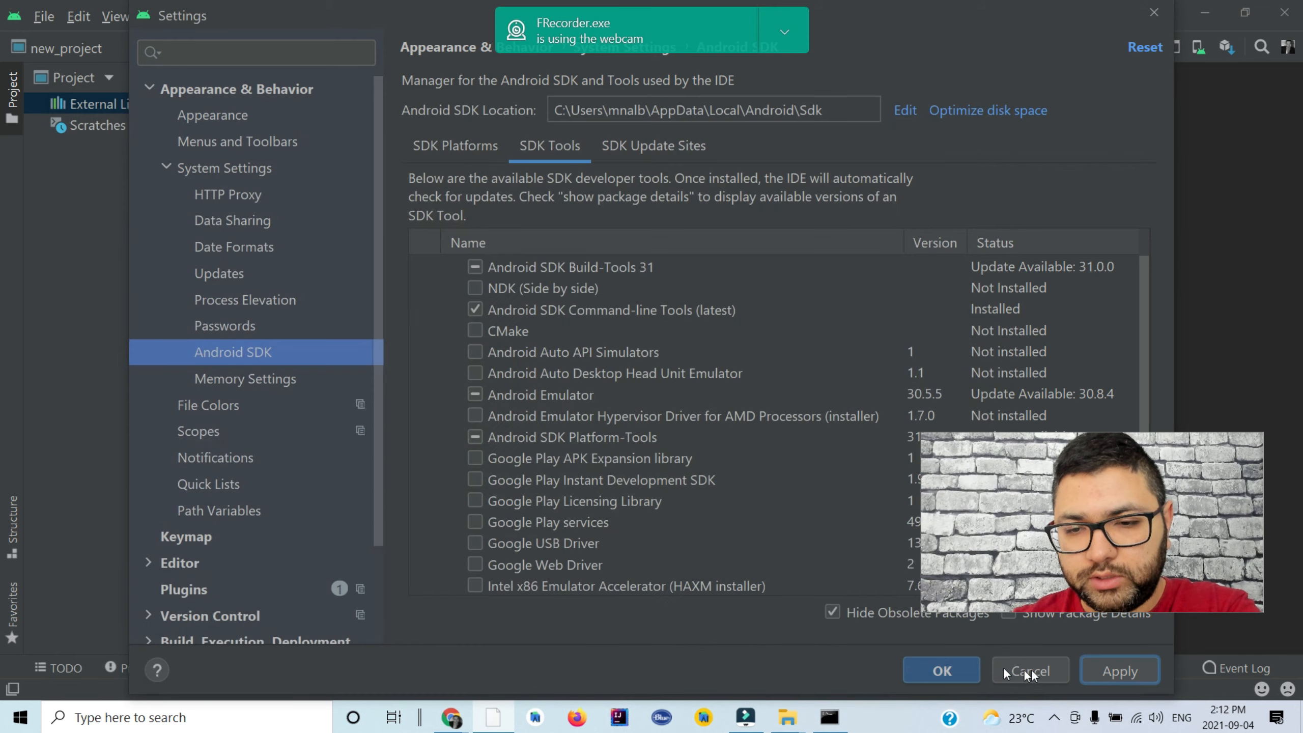
left_click(950, 665)
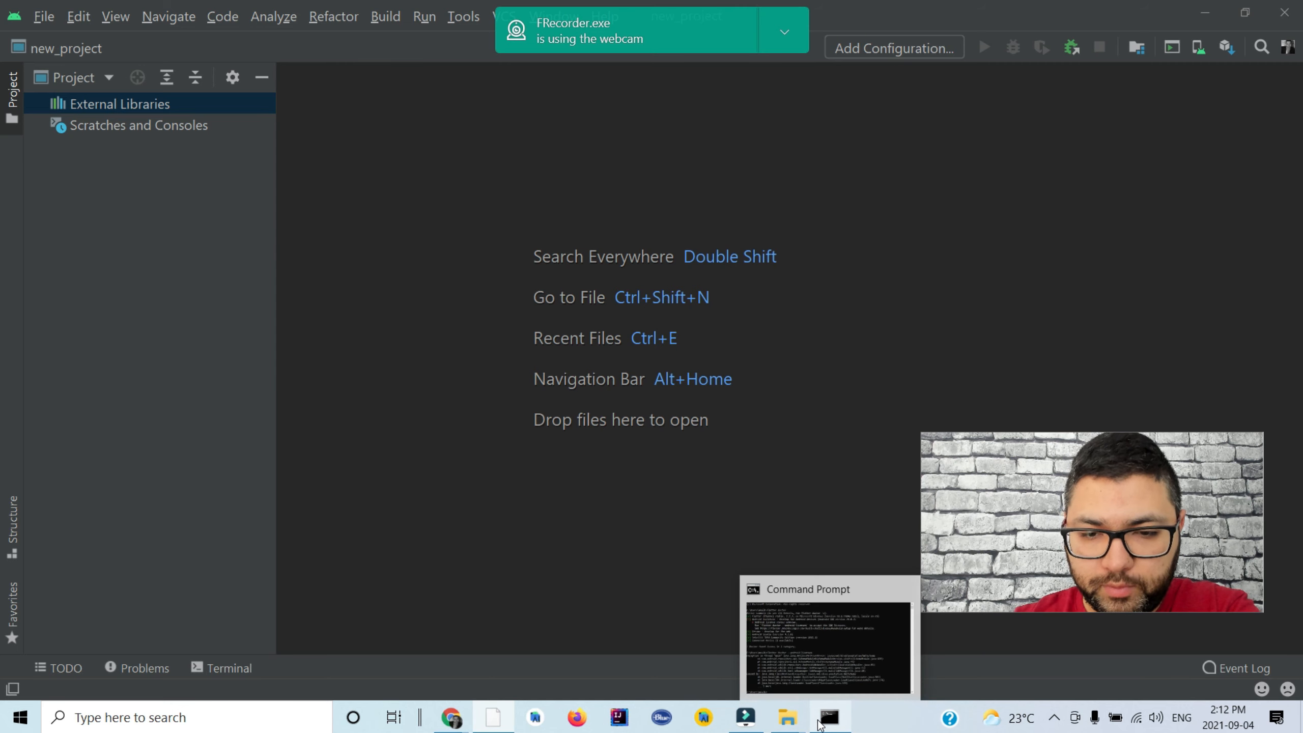
Step: Close the existing Command Prompt, open a new one and rerun flutter doctor to recheck the setup
right_click(819, 724)
left_click(819, 687)
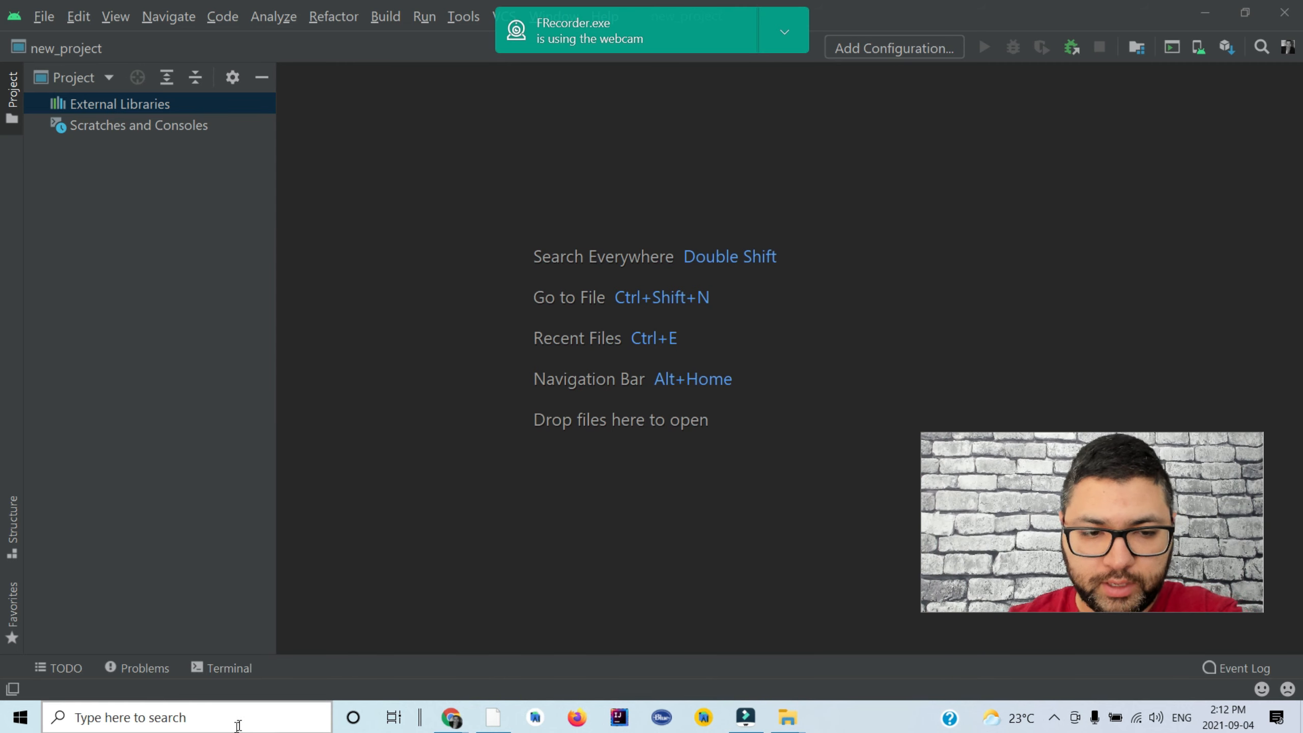
left_click(236, 722)
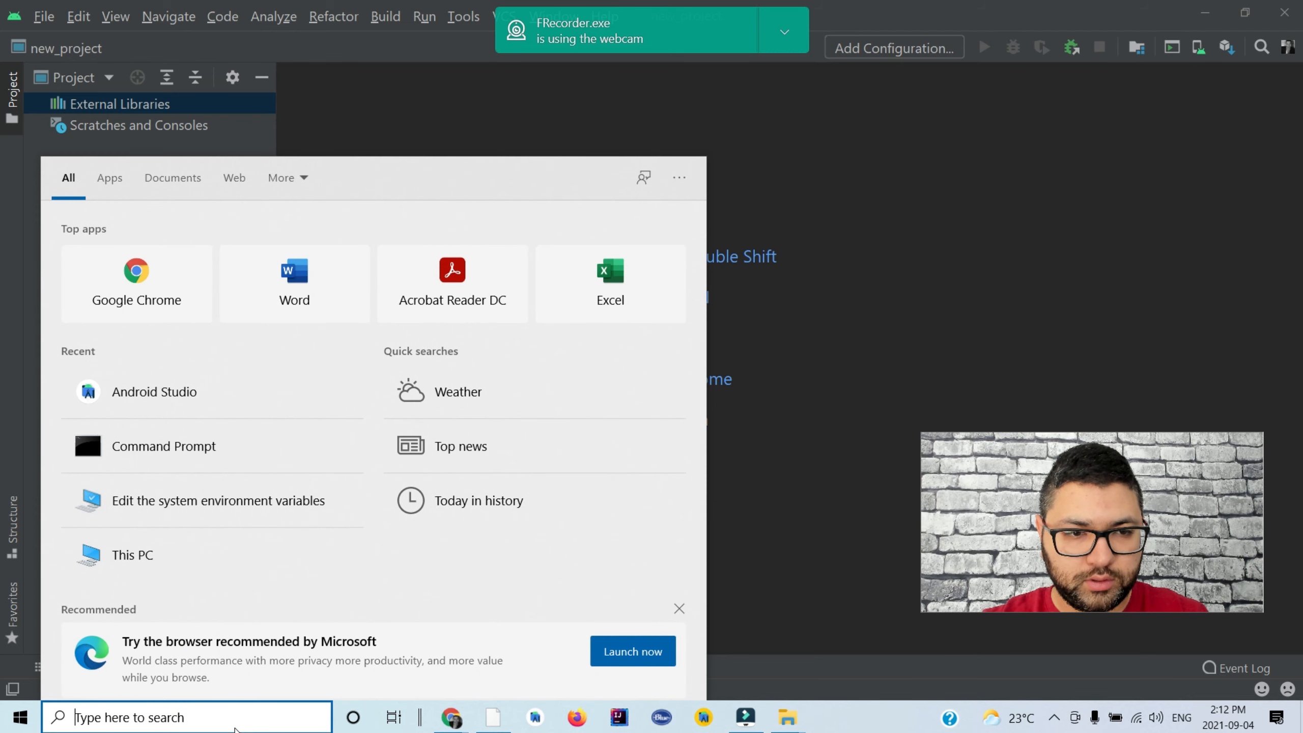
left_click(227, 466)
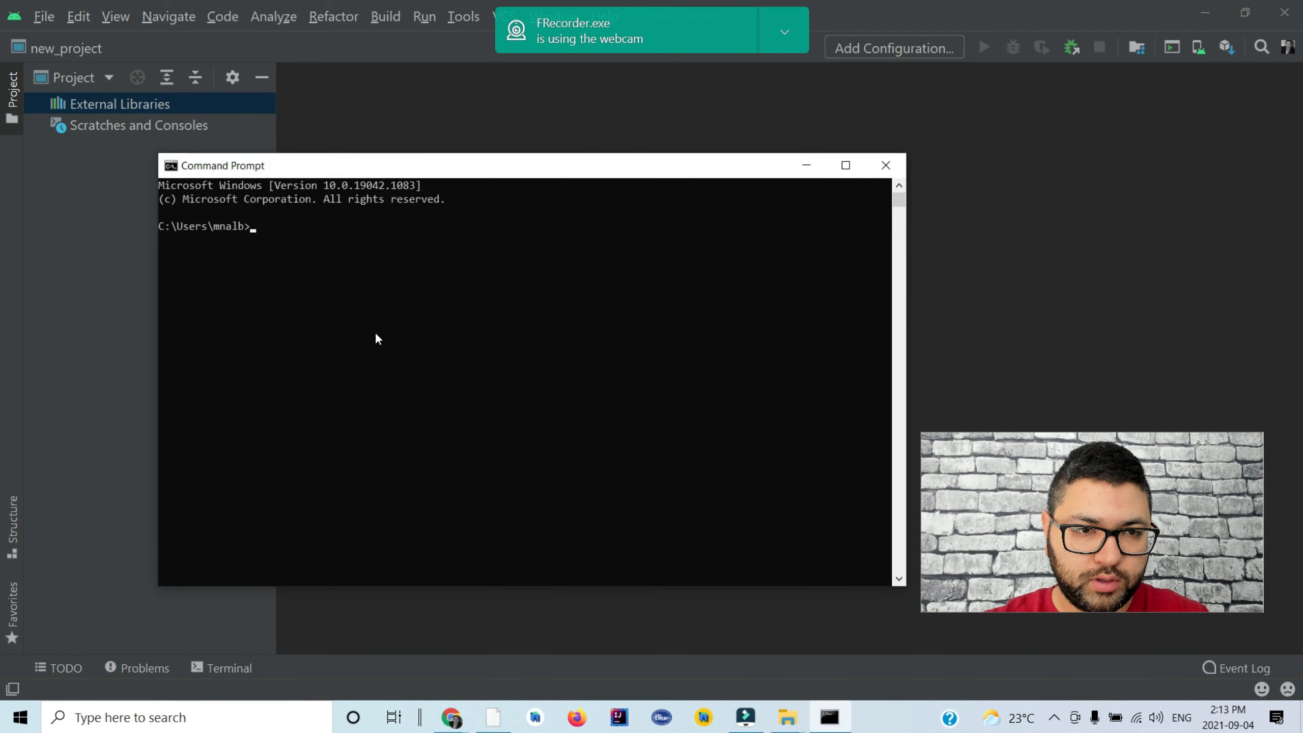
type("flutter doctor")
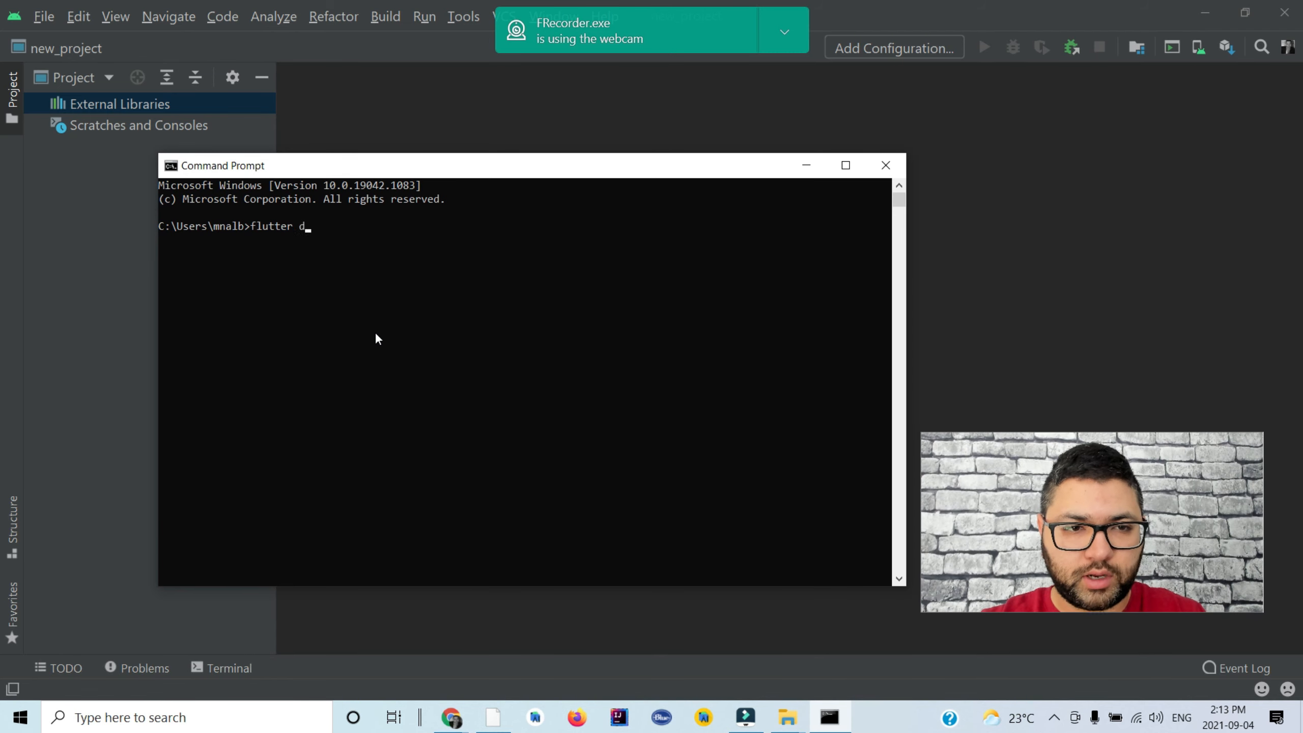
key("Return")
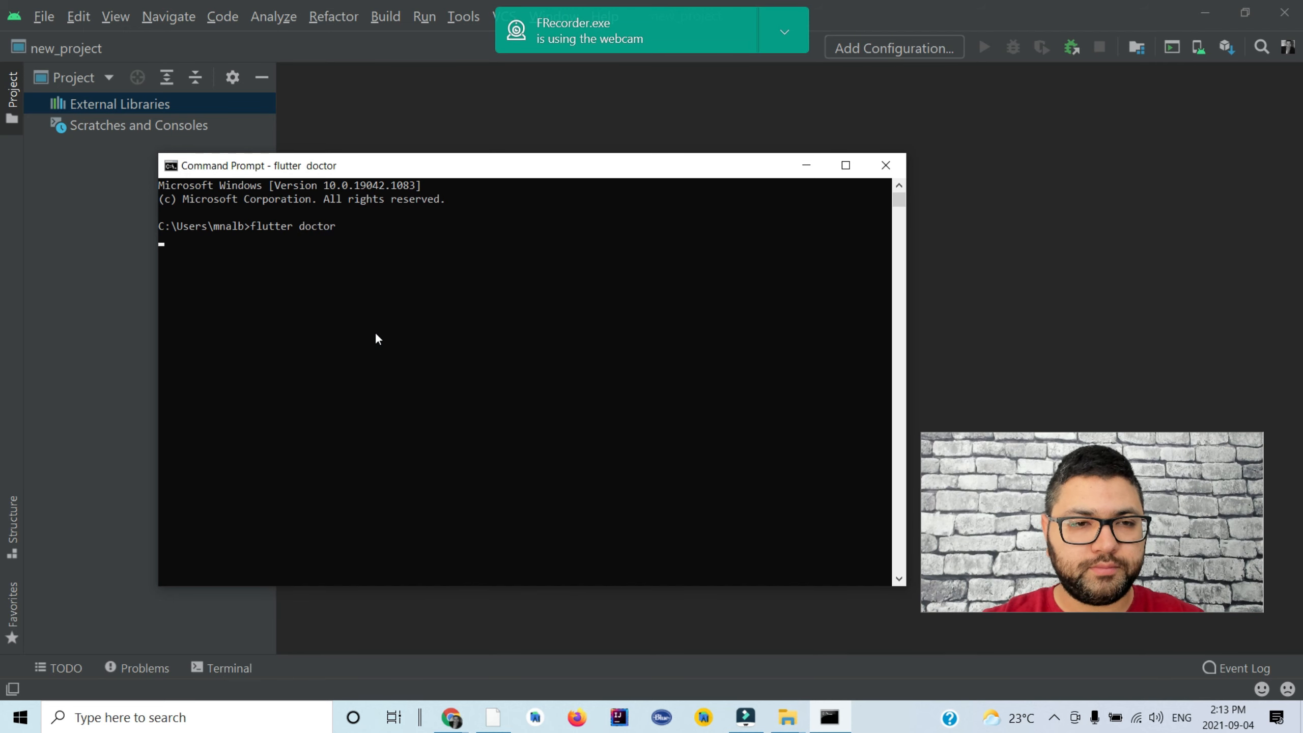